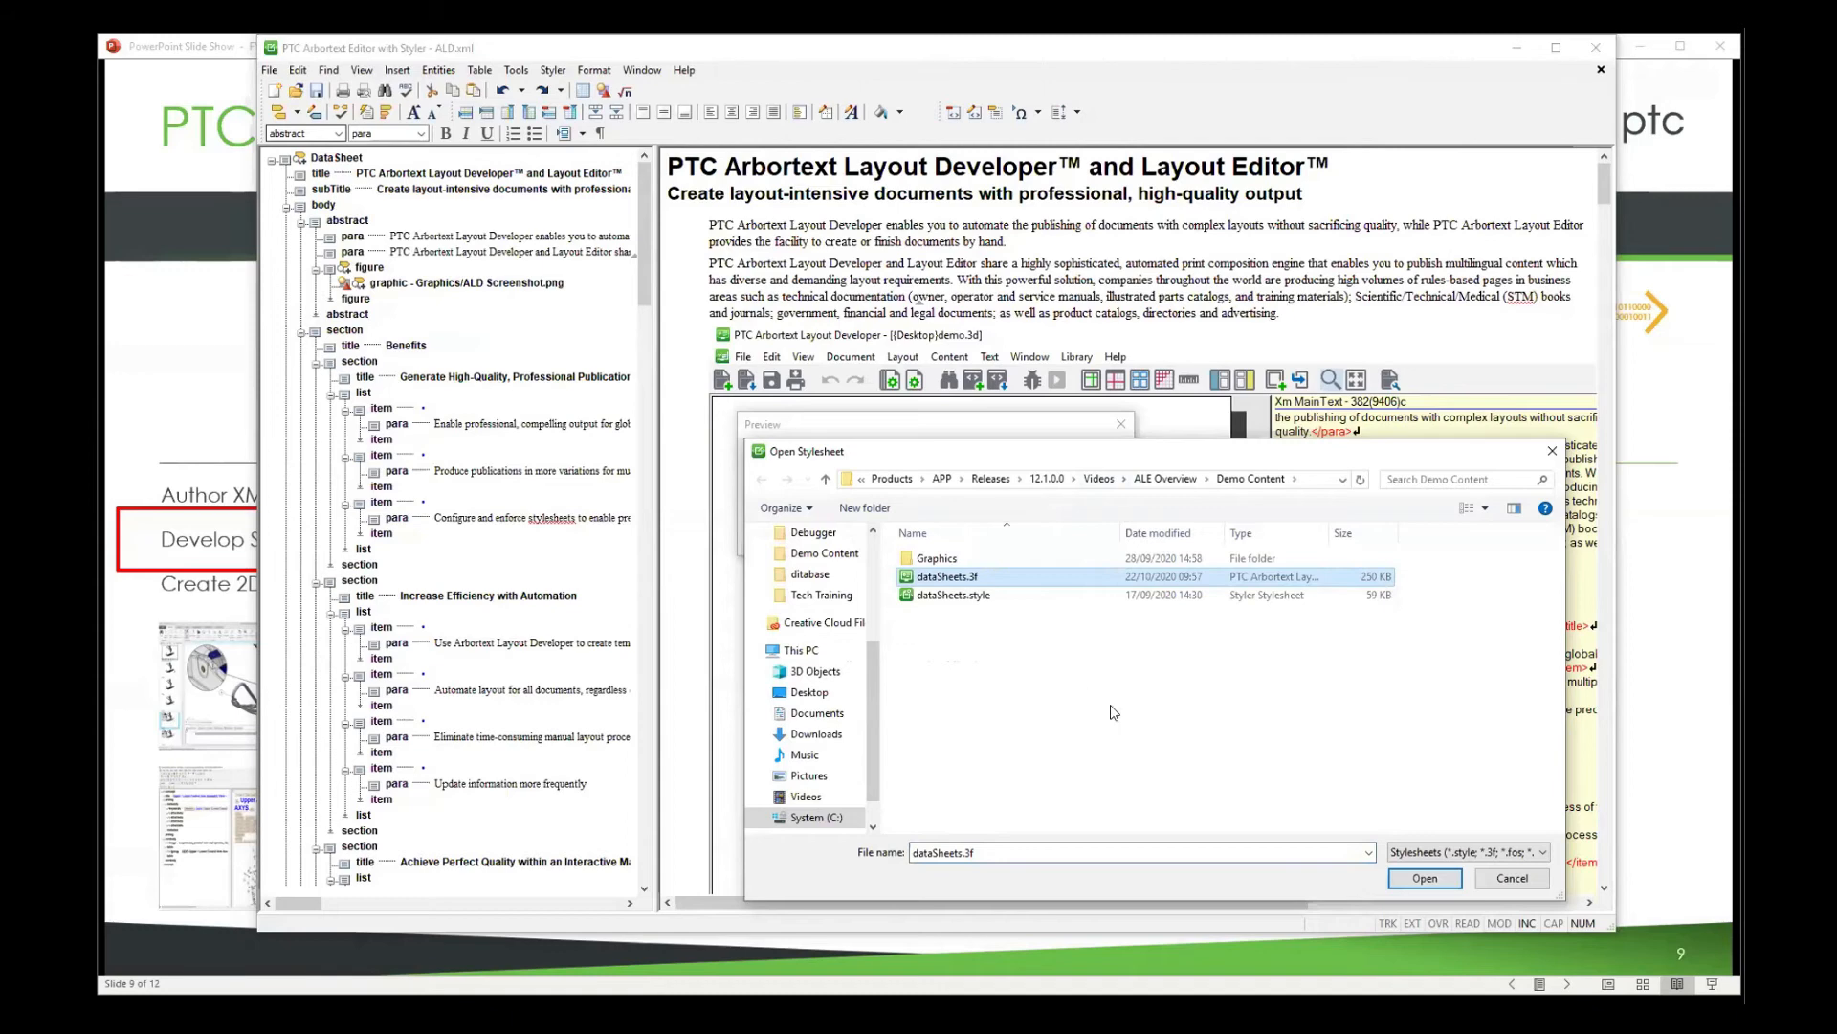
# - Preview the document with the dataSheets.3f stylesheet and set the preview zoom to Fit Page
pyautogui.click(1406, 879)
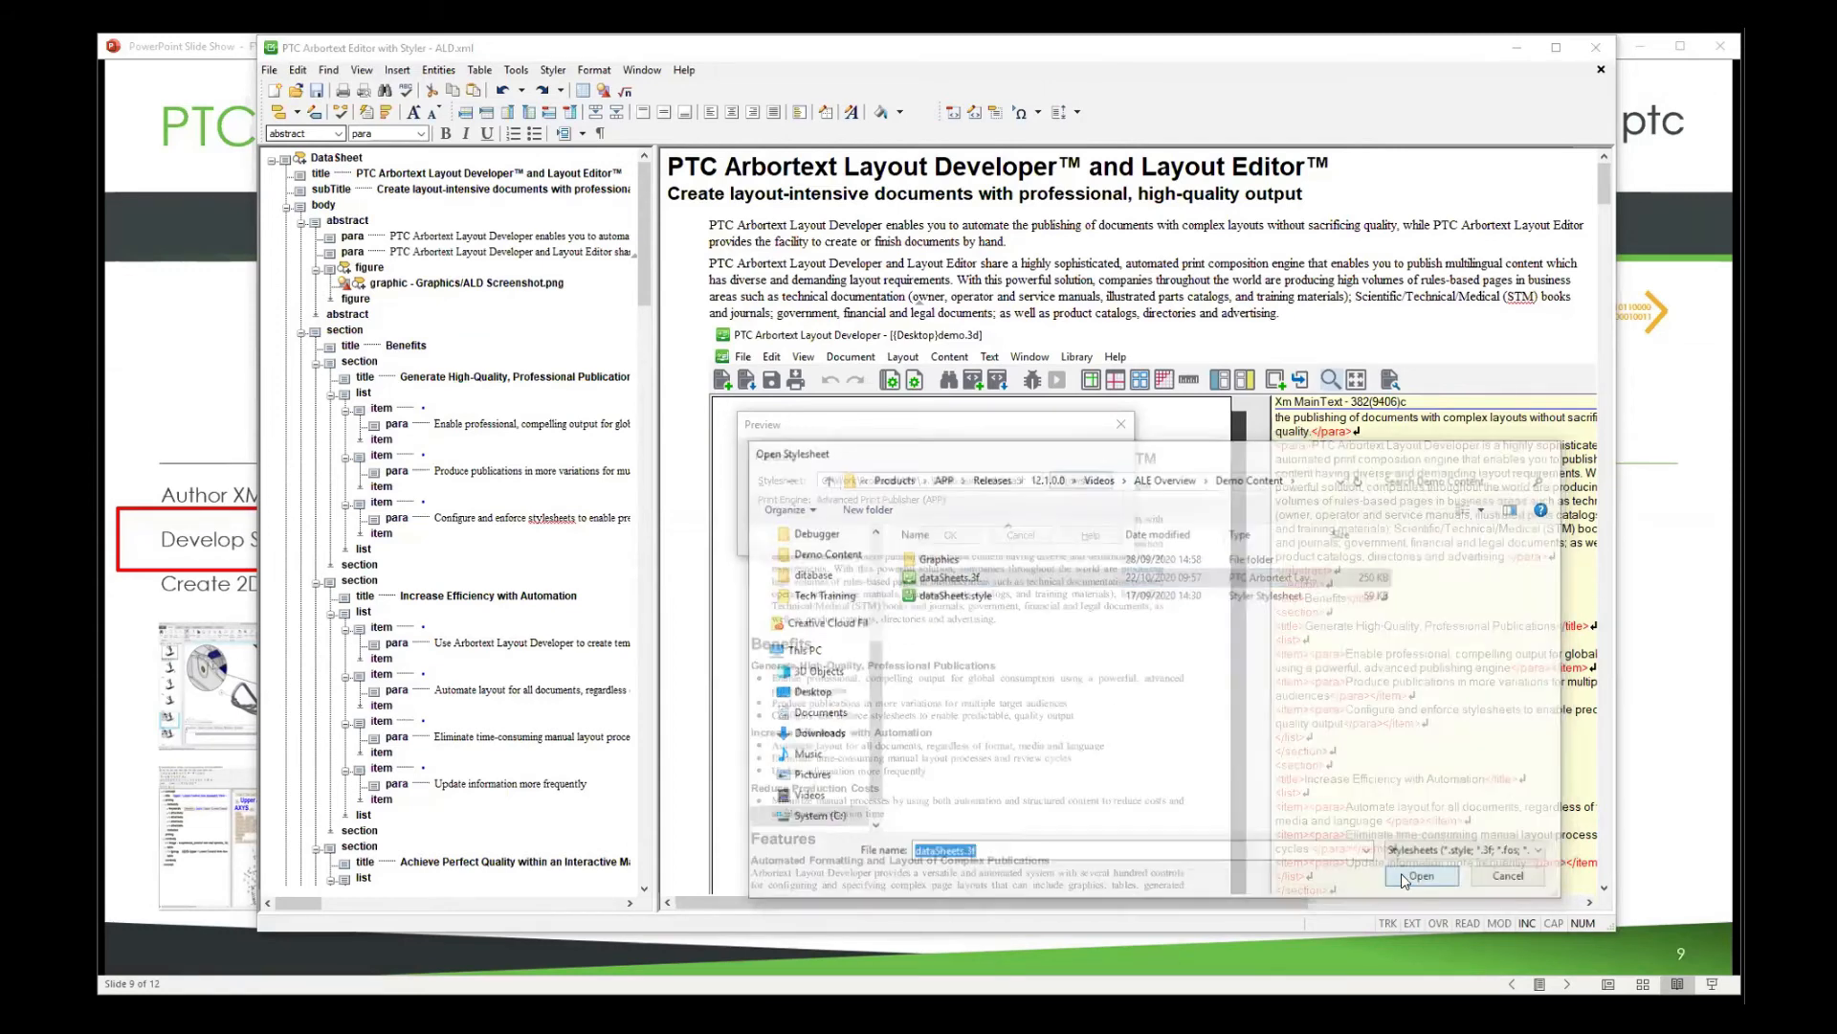
pyautogui.click(962, 534)
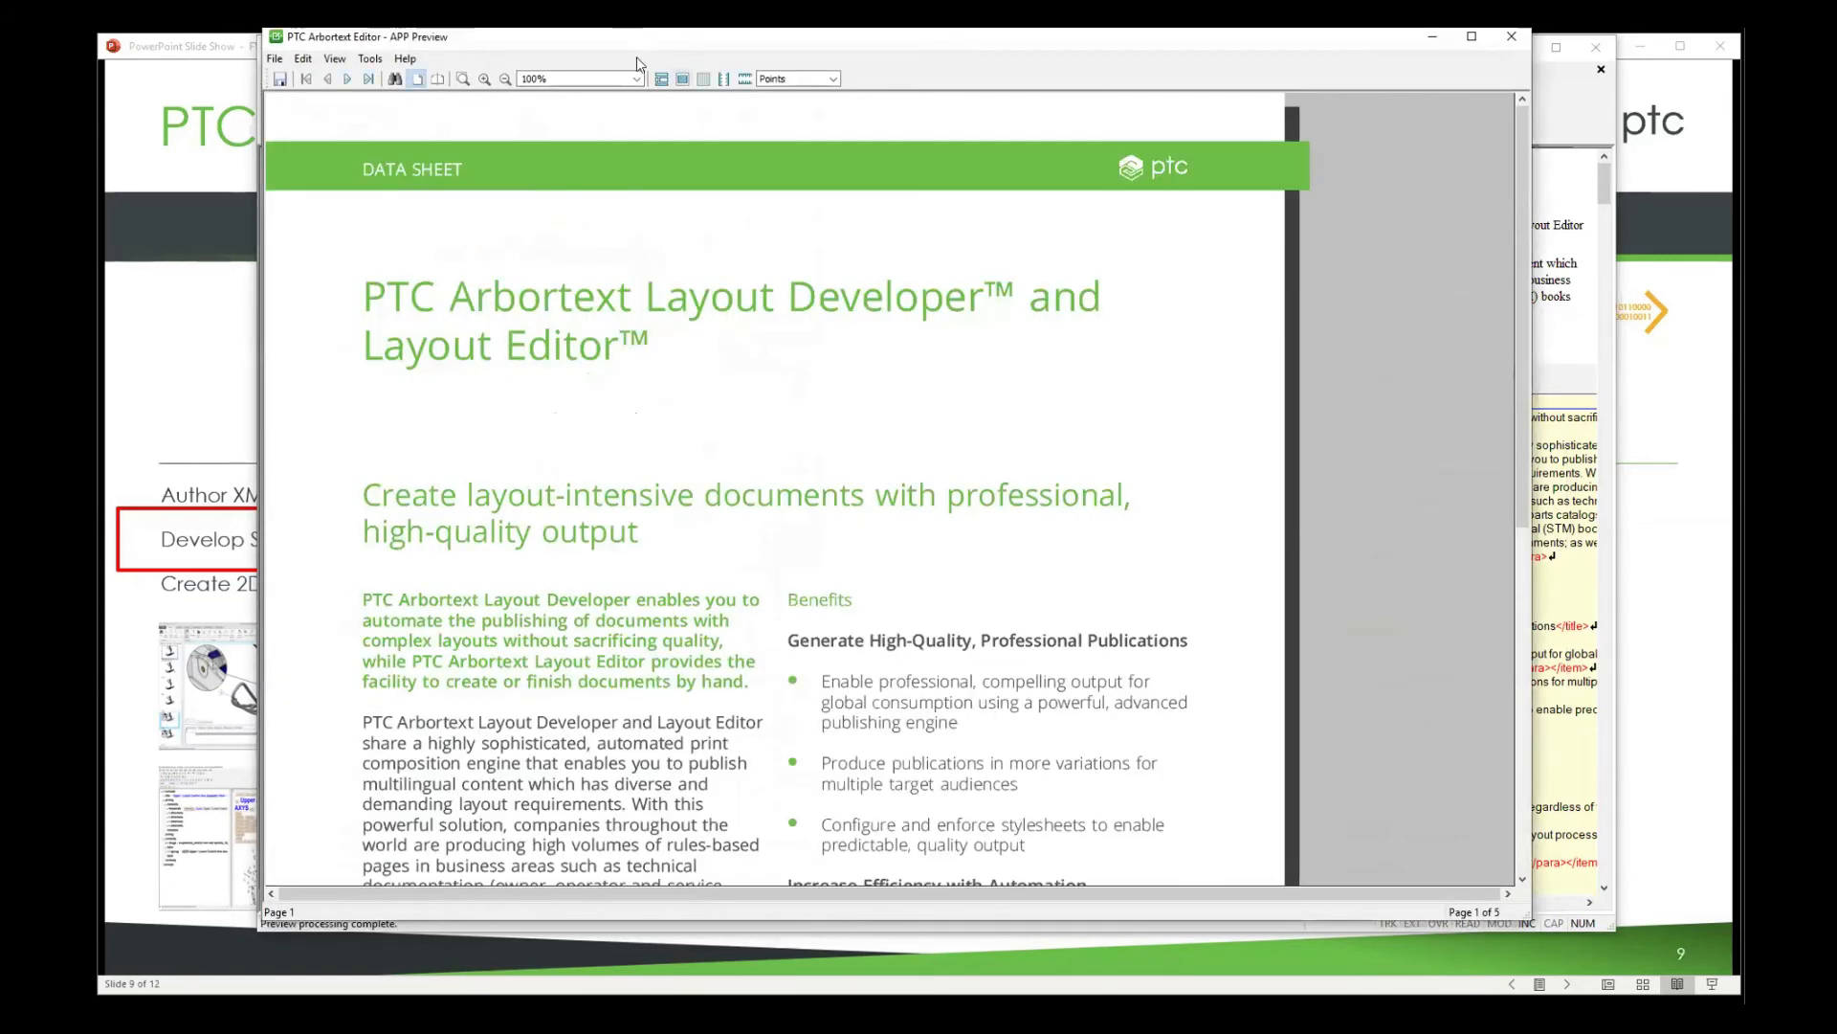
pyautogui.click(636, 79)
pyautogui.click(604, 99)
pyautogui.click(699, 271)
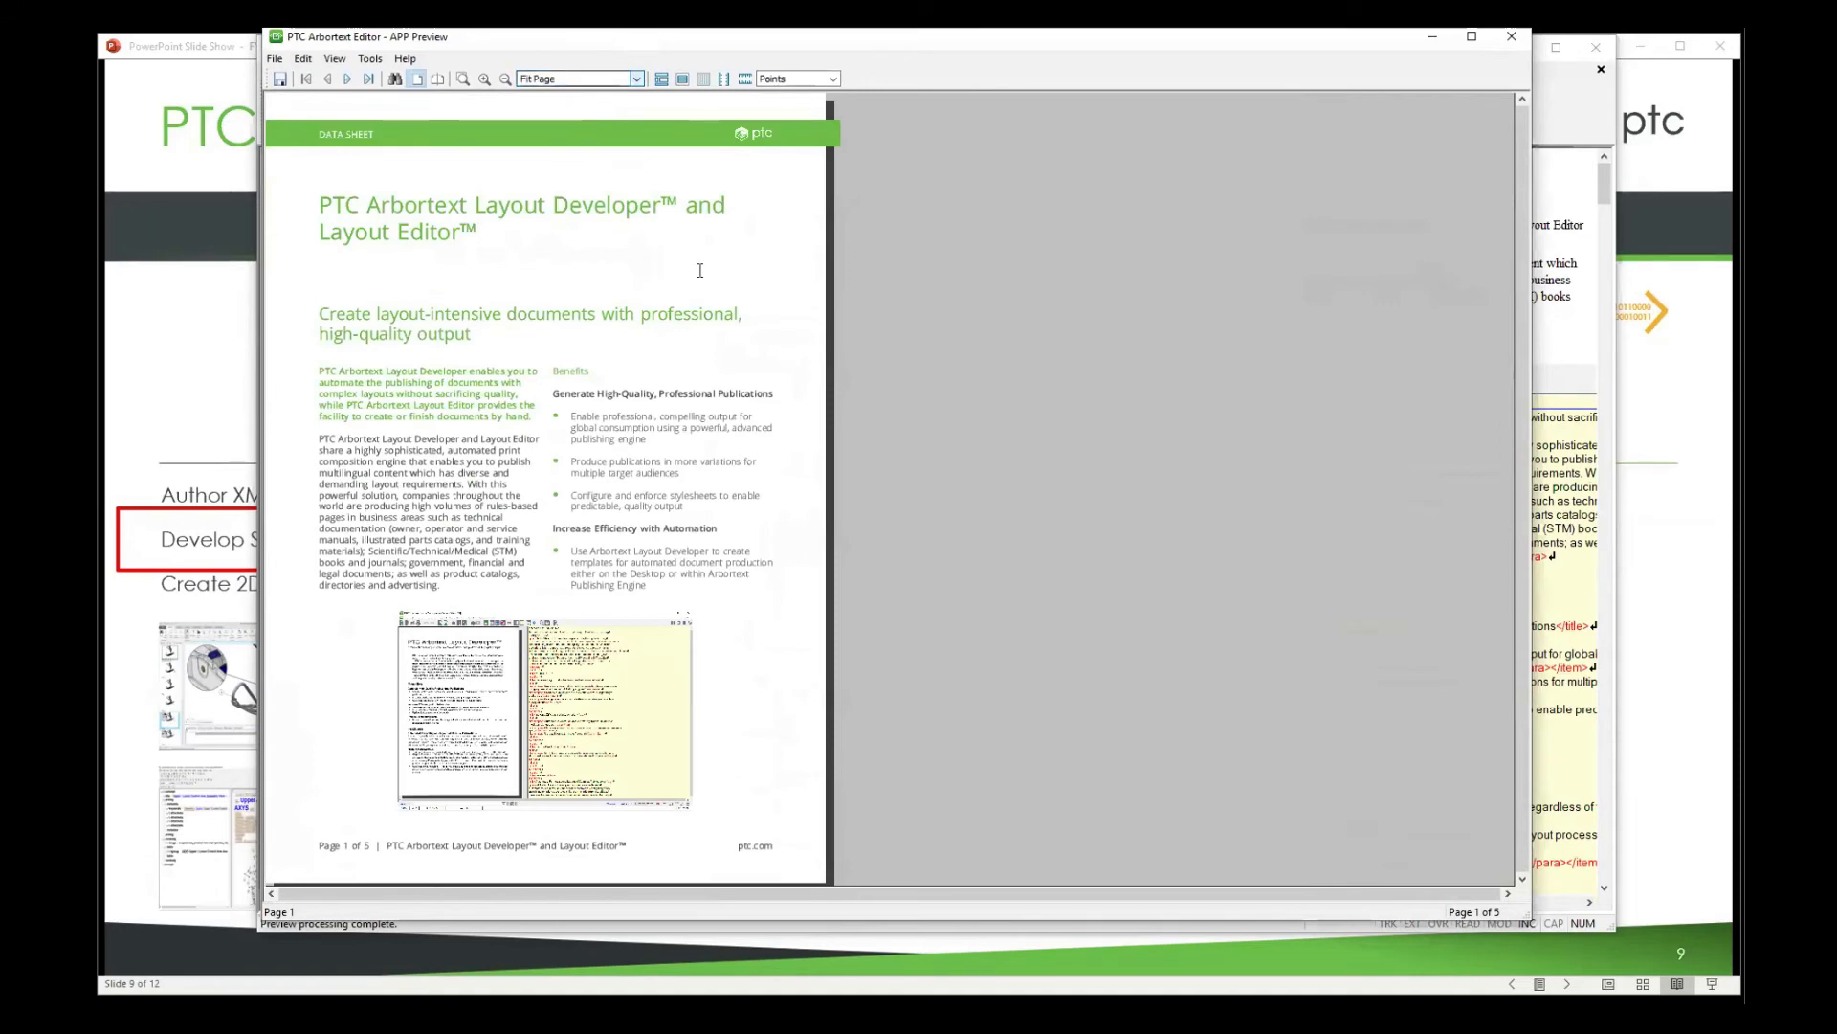
# - Page forward and back through the previewed data sheet to examine its composed layout
pyautogui.scroll(-10, 699, 271)
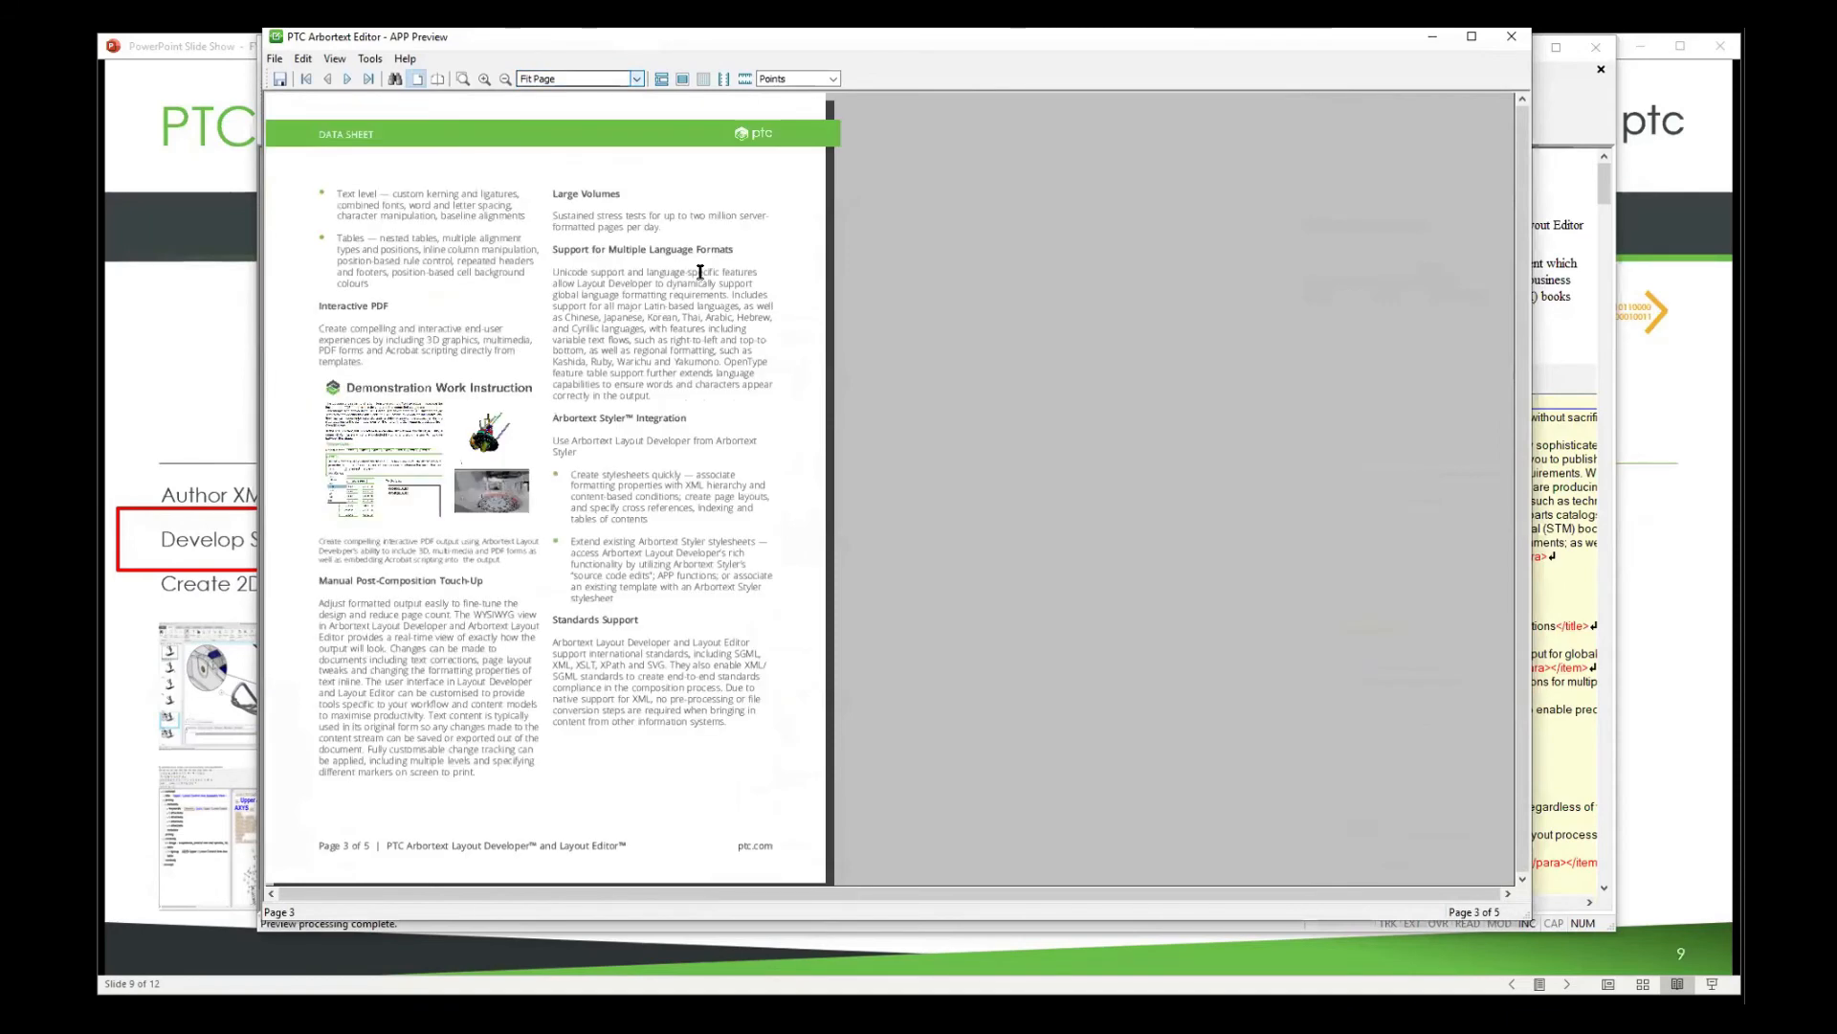
pyautogui.scroll(-3, 699, 271)
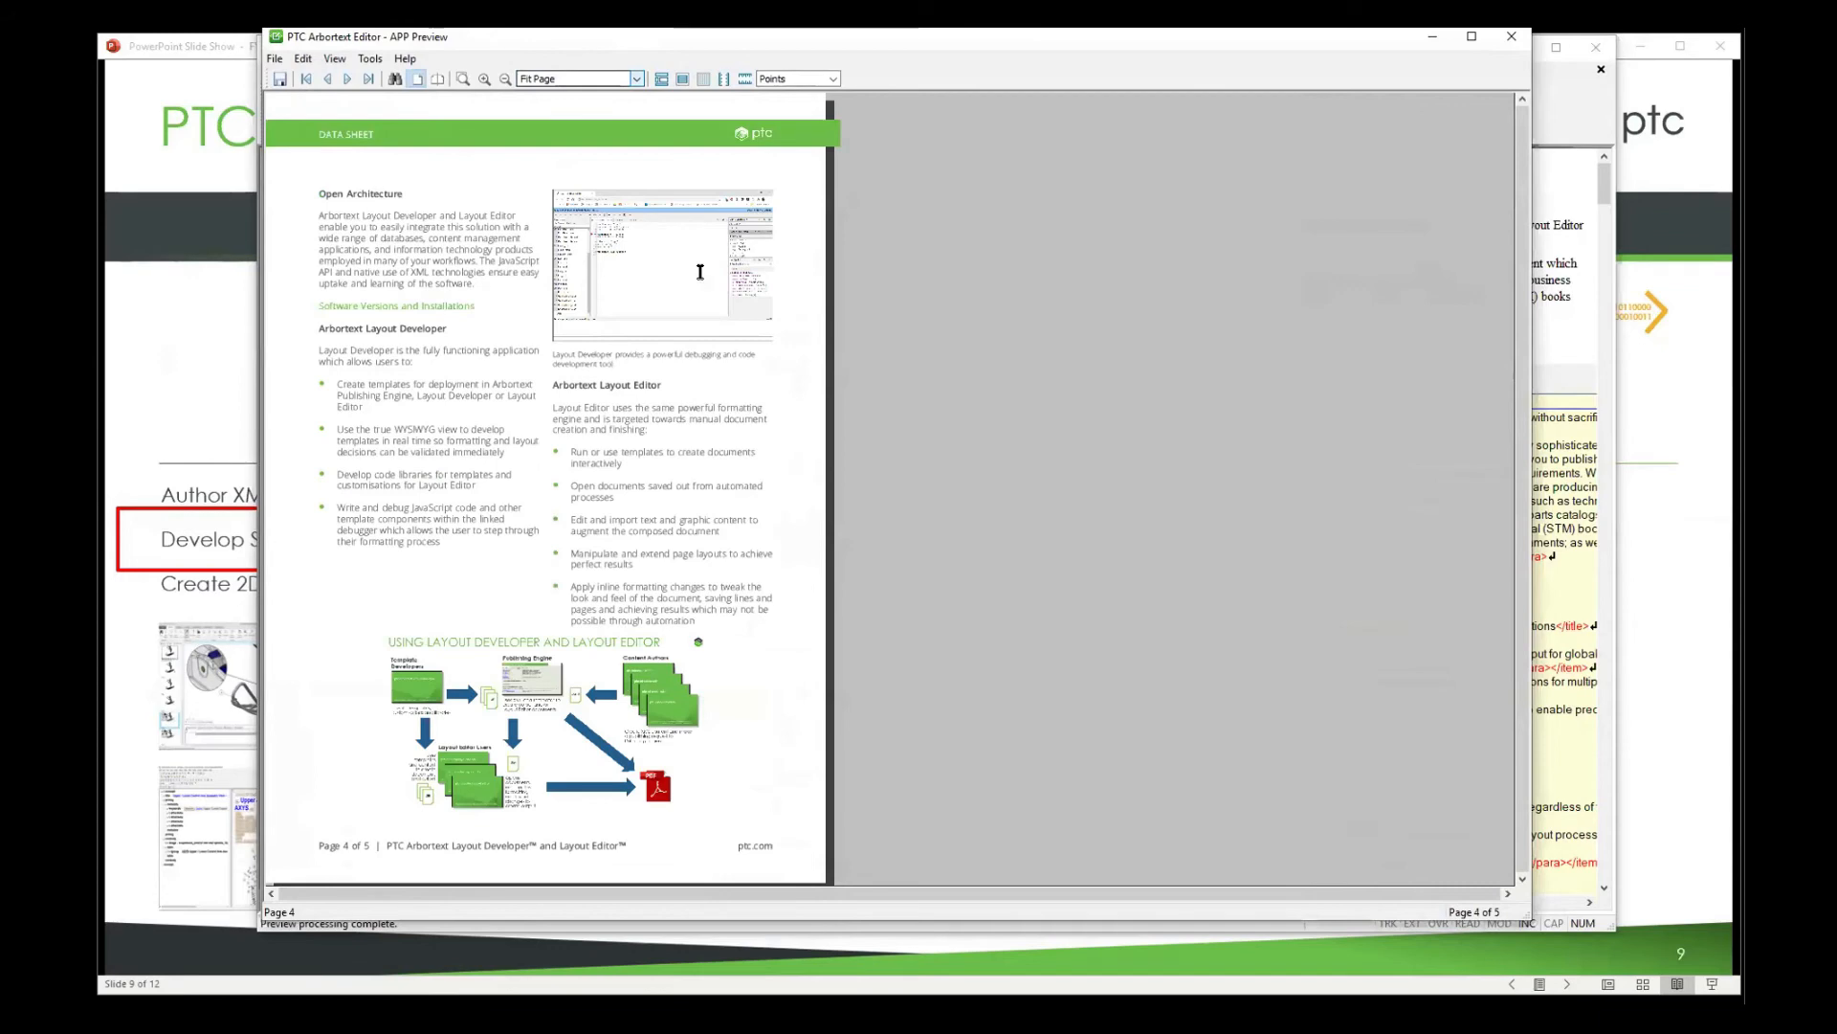
pyautogui.scroll(-3, 699, 272)
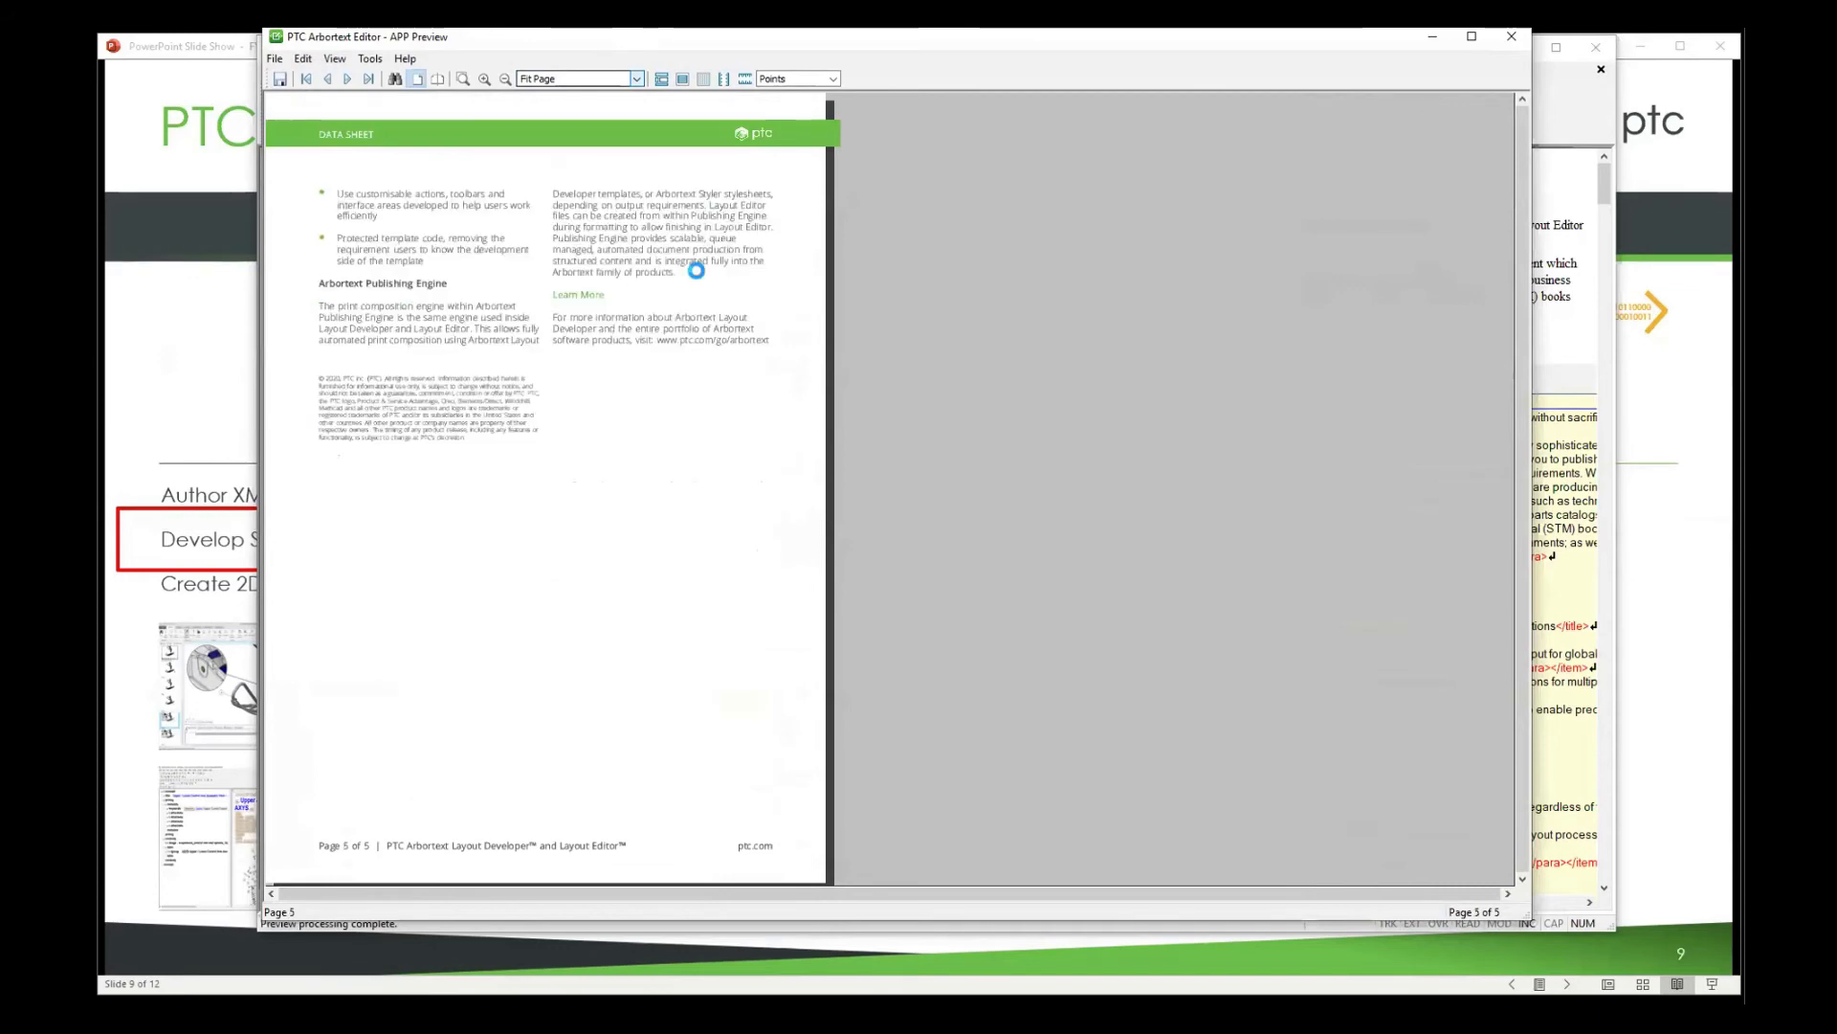
pyautogui.scroll(9, 699, 272)
pyautogui.scroll(3, 700, 272)
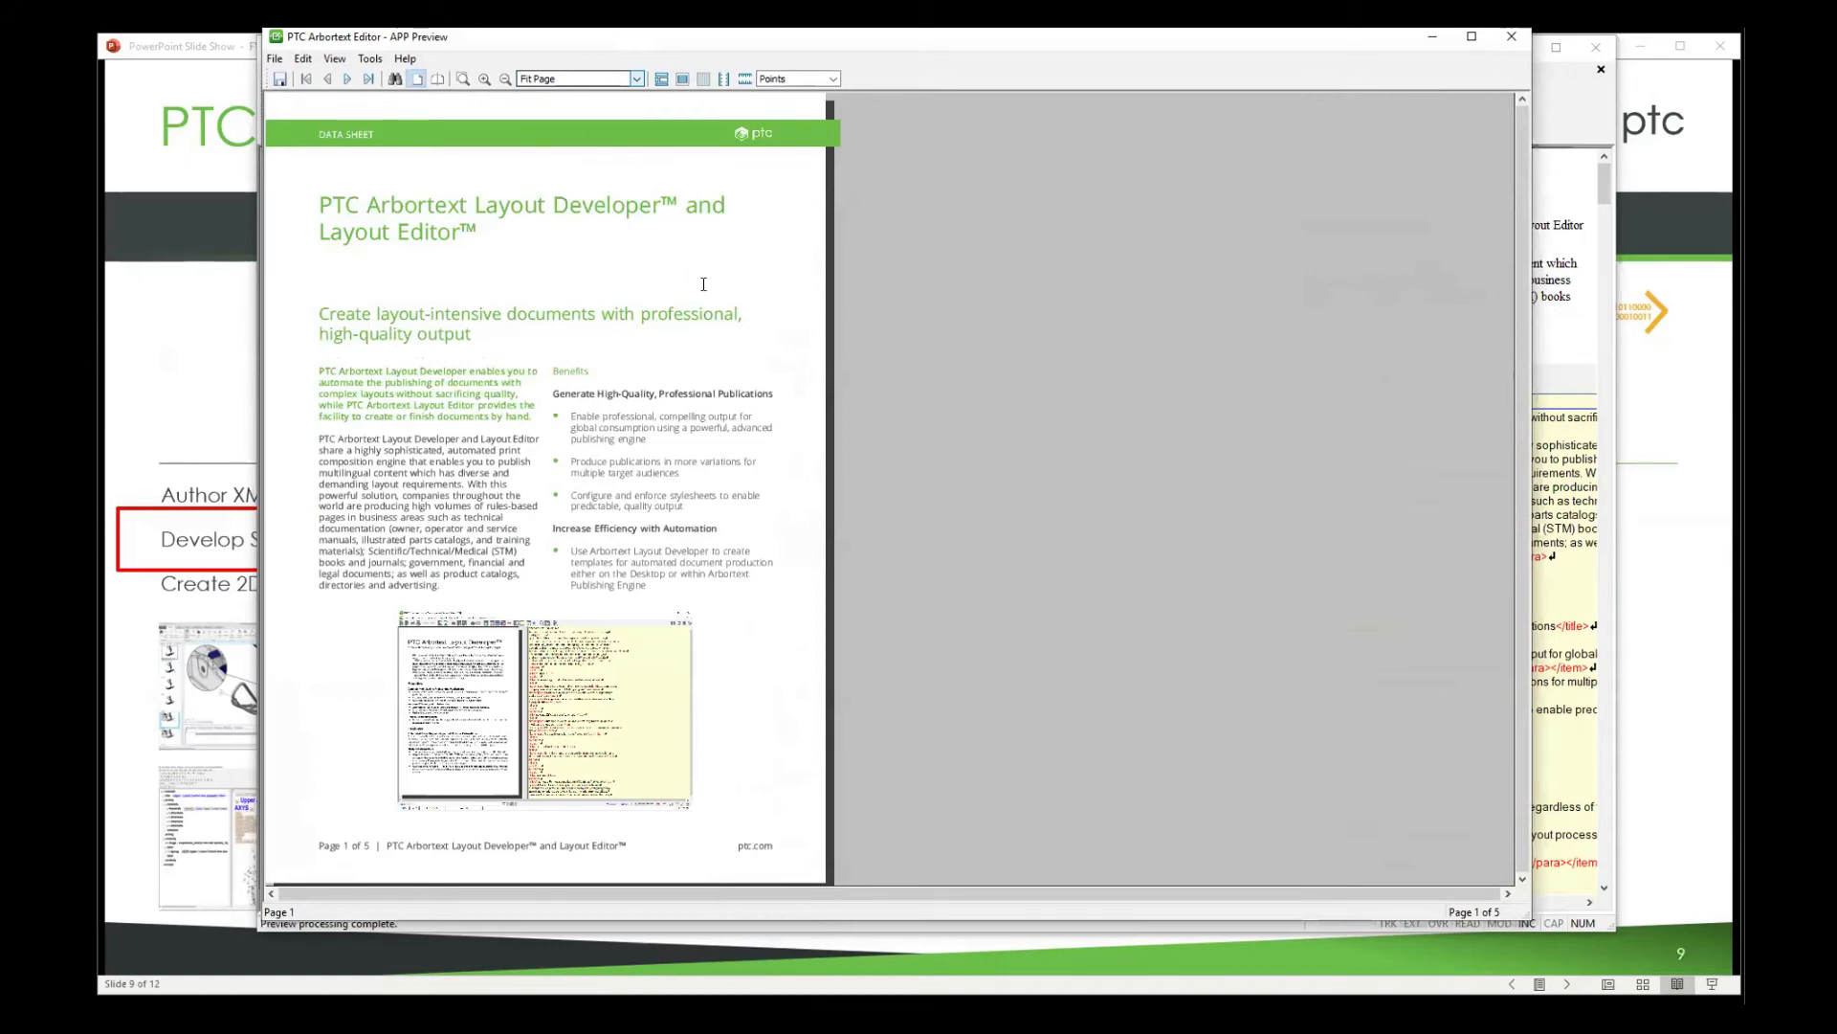
pyautogui.scroll(-2, 473, 756)
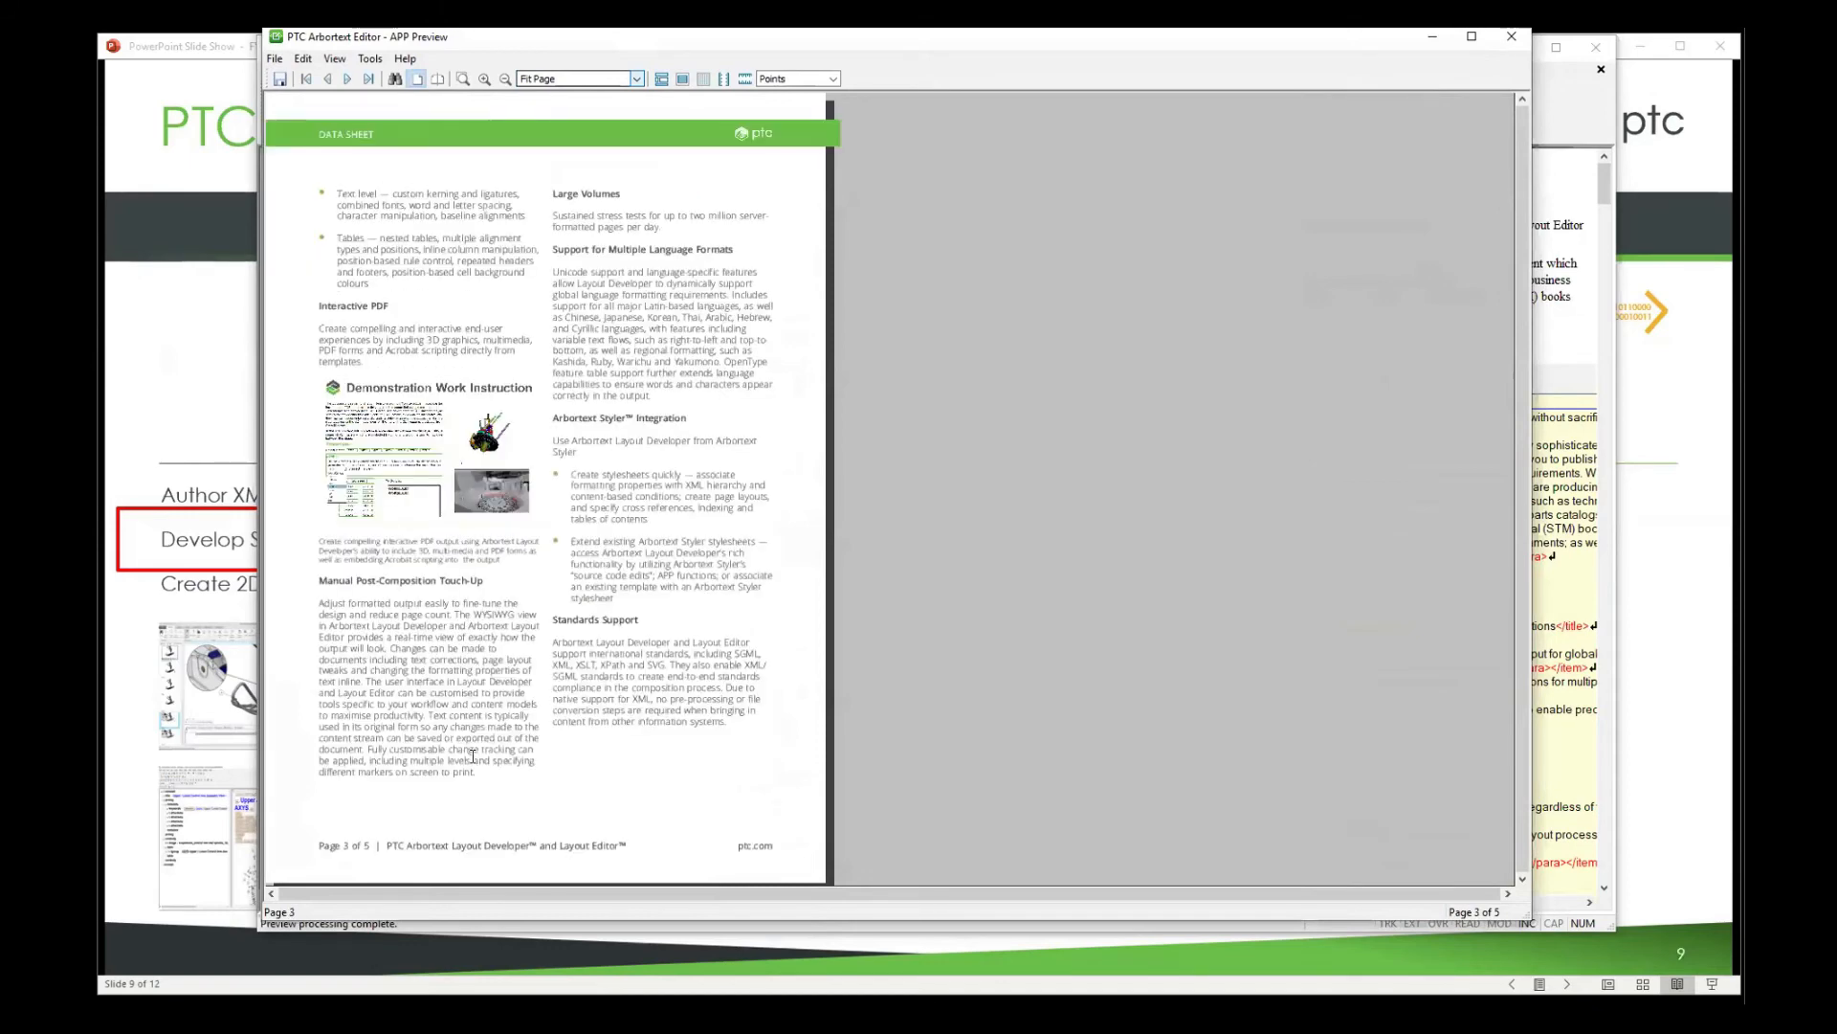
pyautogui.scroll(-1, 473, 756)
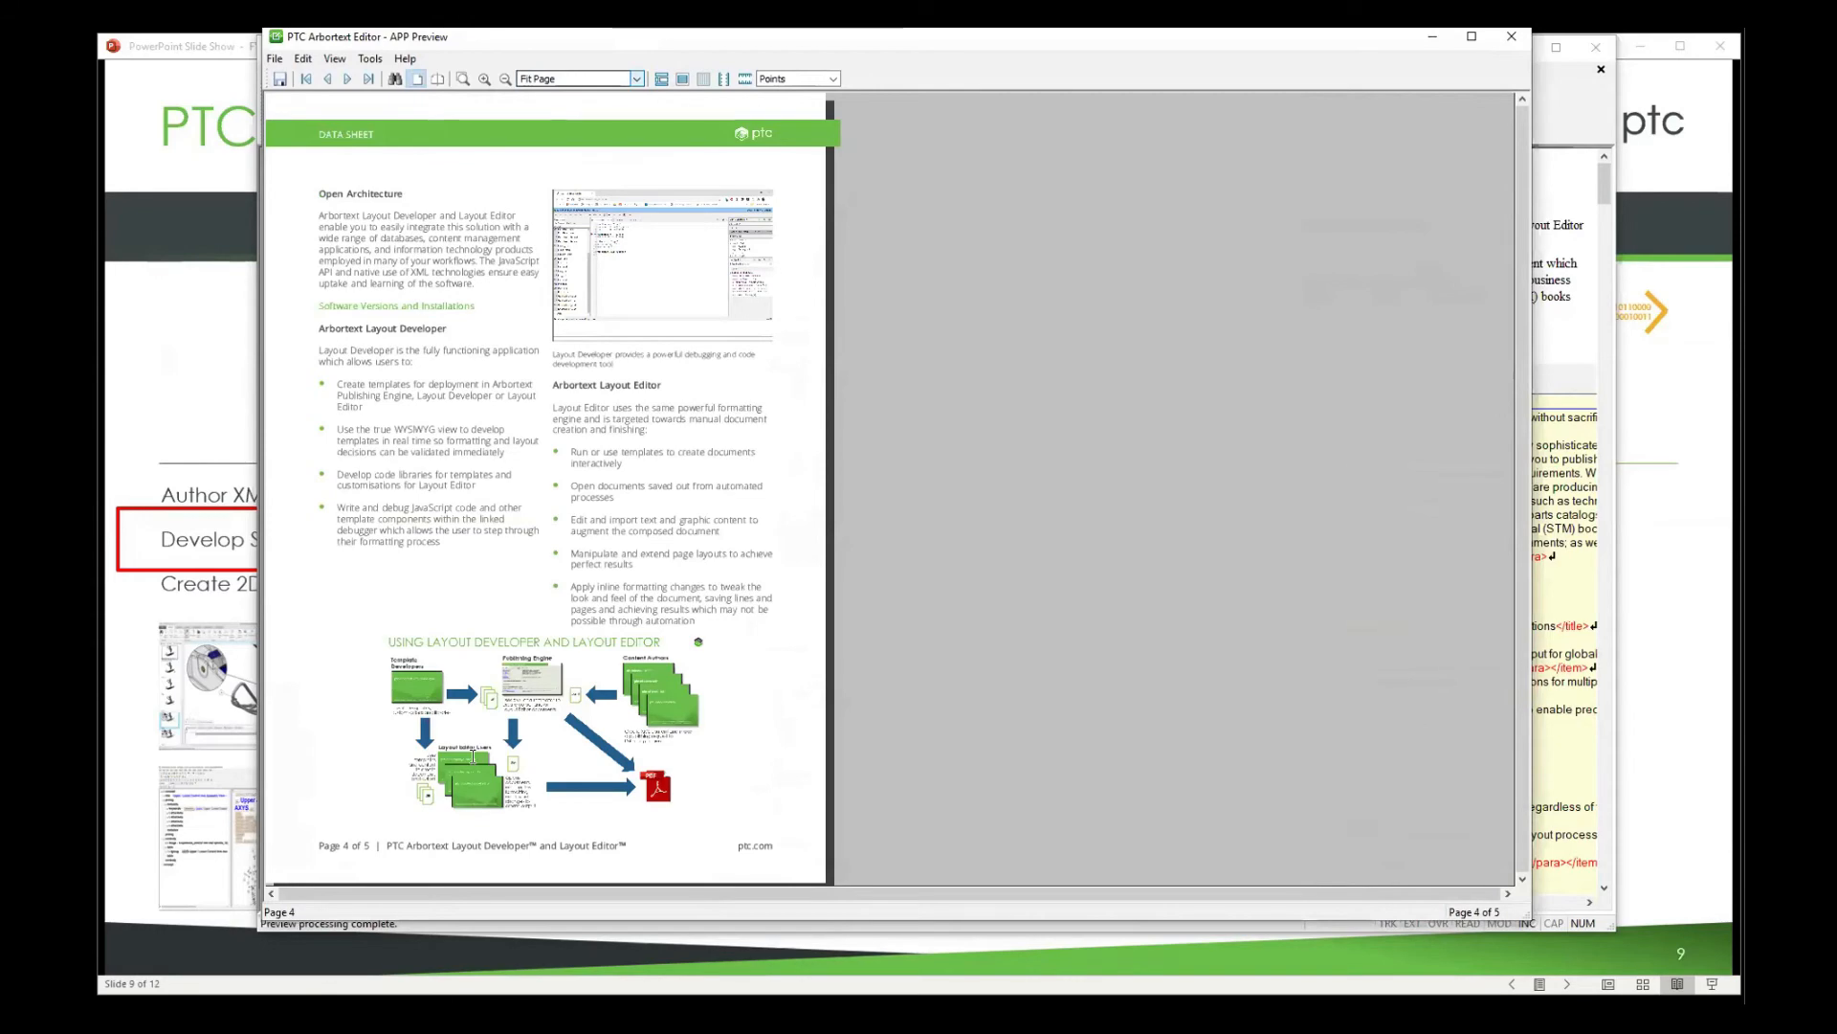
pyautogui.scroll(-1, 473, 756)
pyautogui.scroll(3, 473, 756)
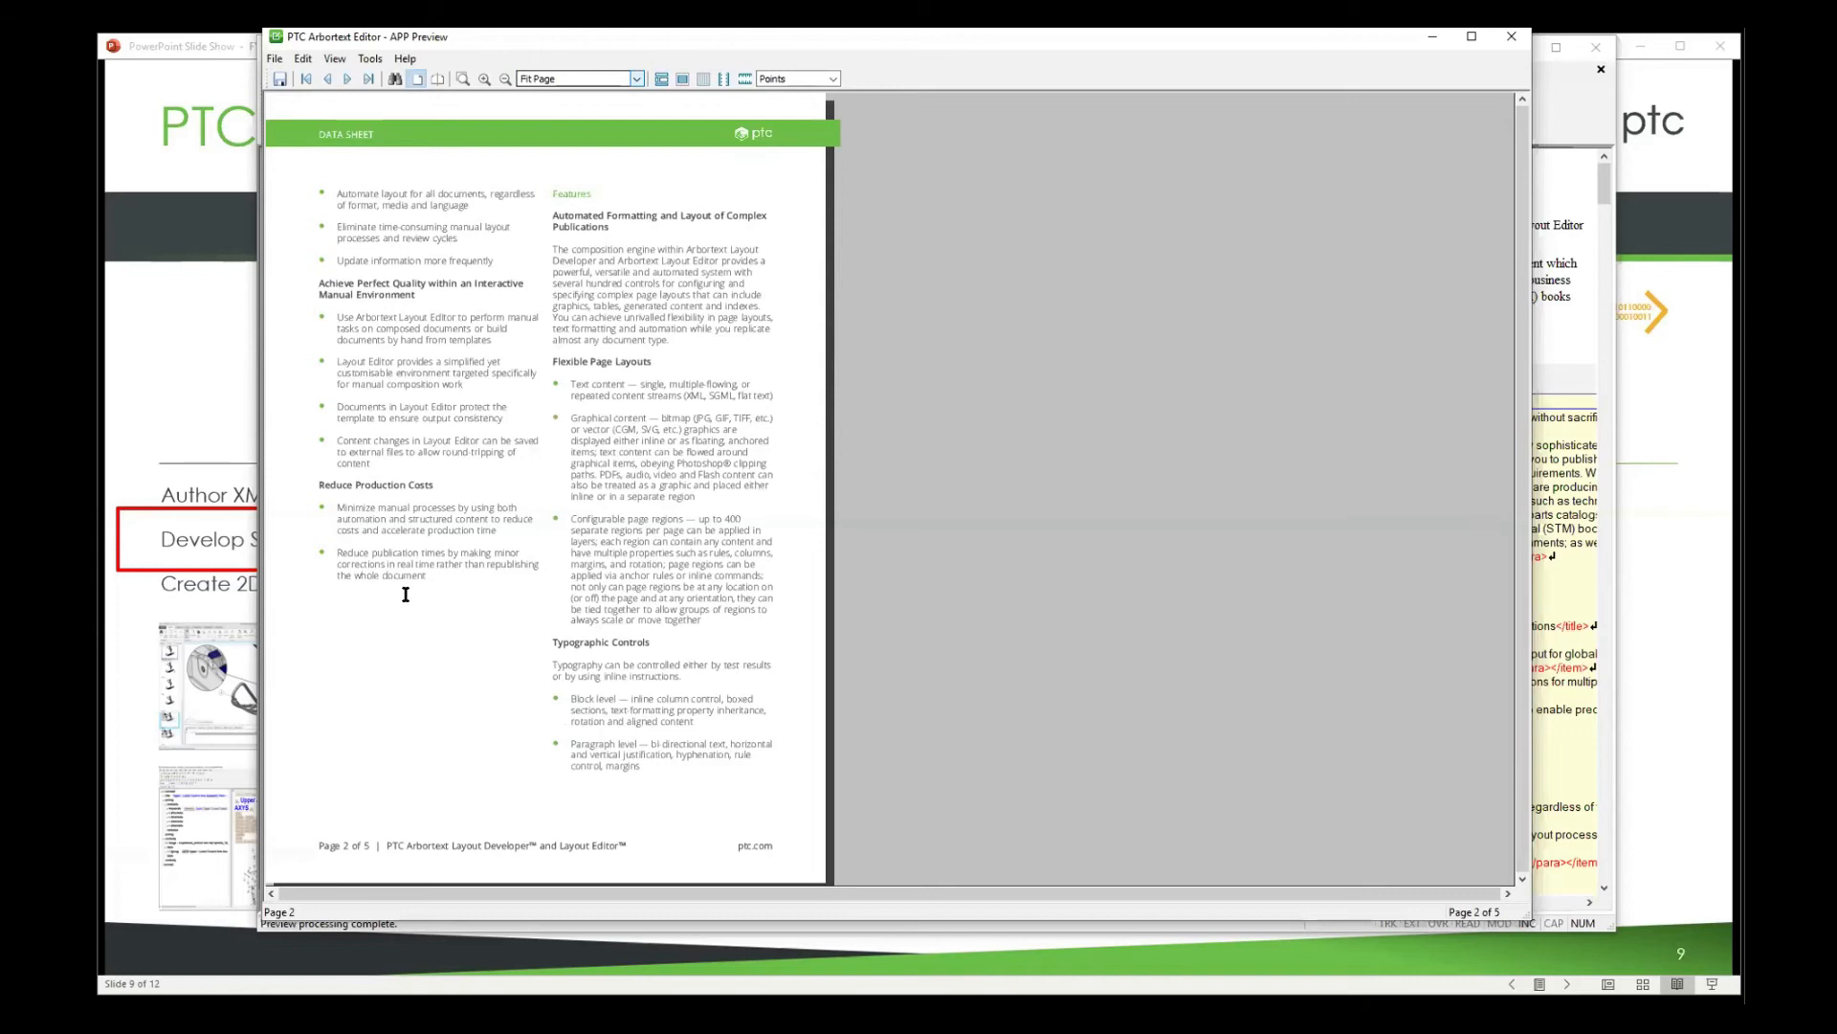
# - Run the tsave macro on the previewed document to bring up the save dialog
pyautogui.hotkey('ctrl', 'm')
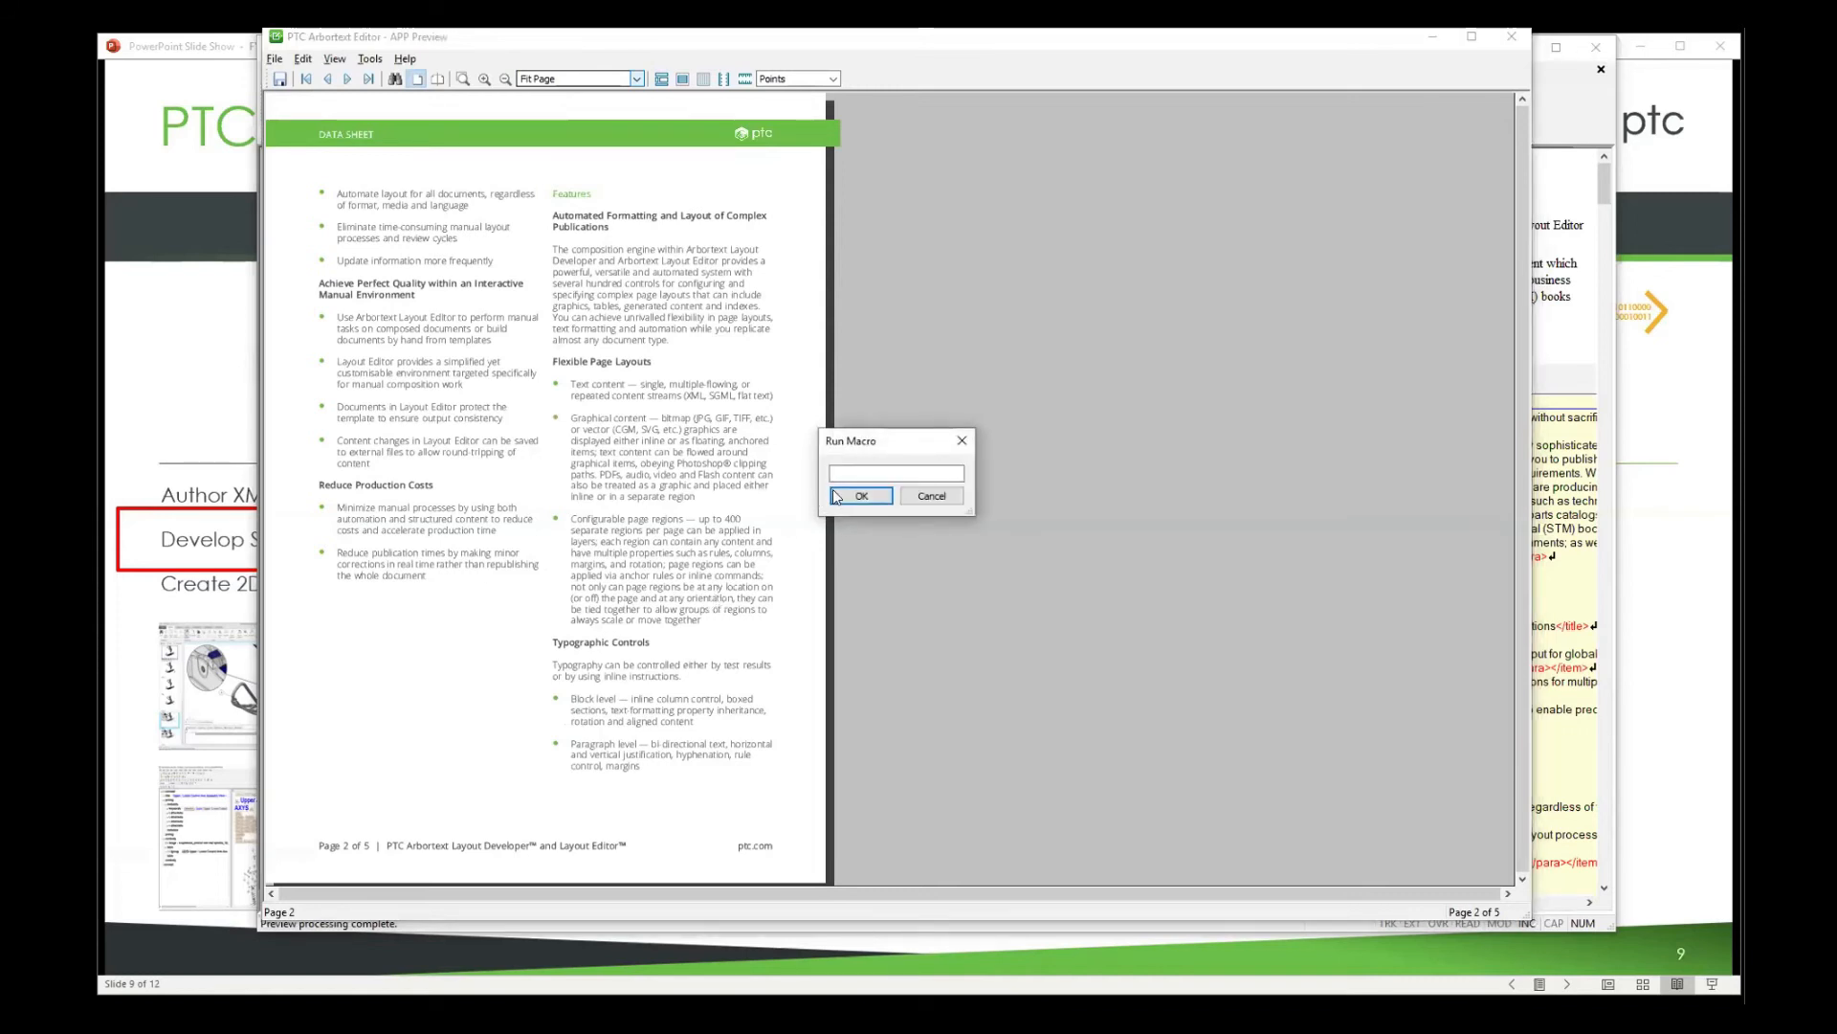
pyautogui.click(845, 478)
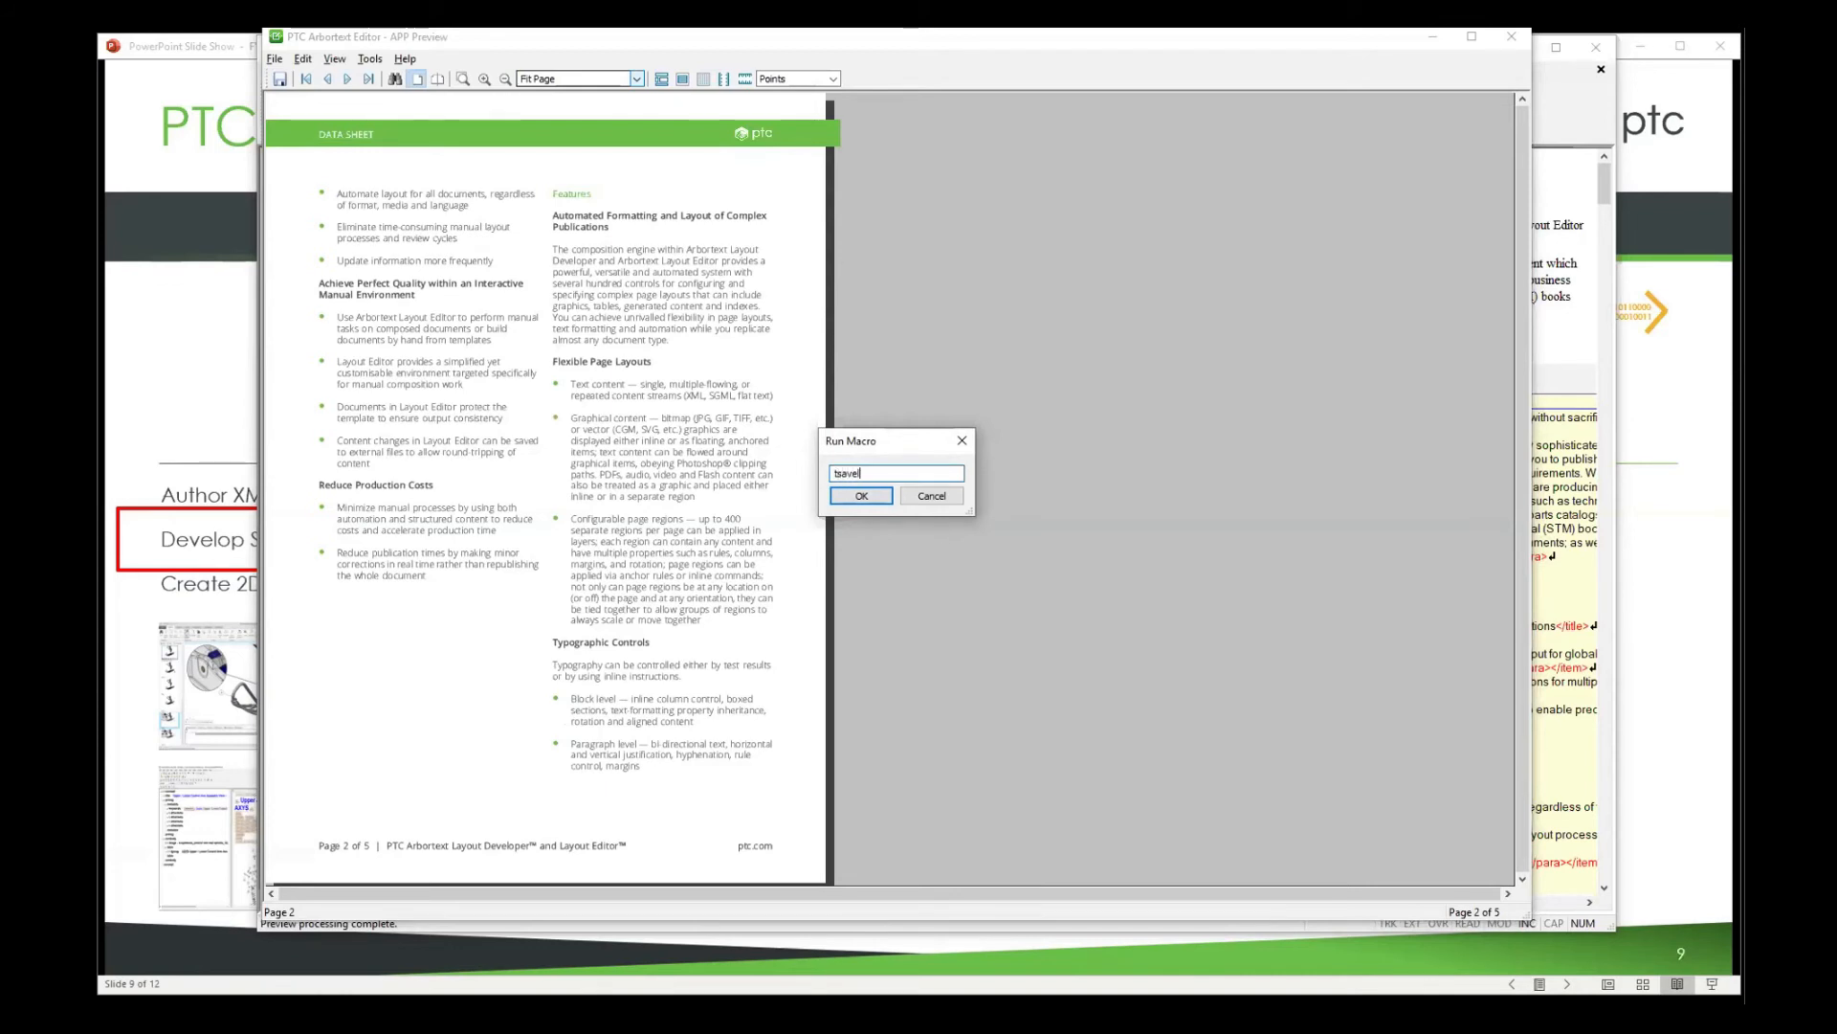
pyautogui.write('tsave')
pyautogui.press('Return')
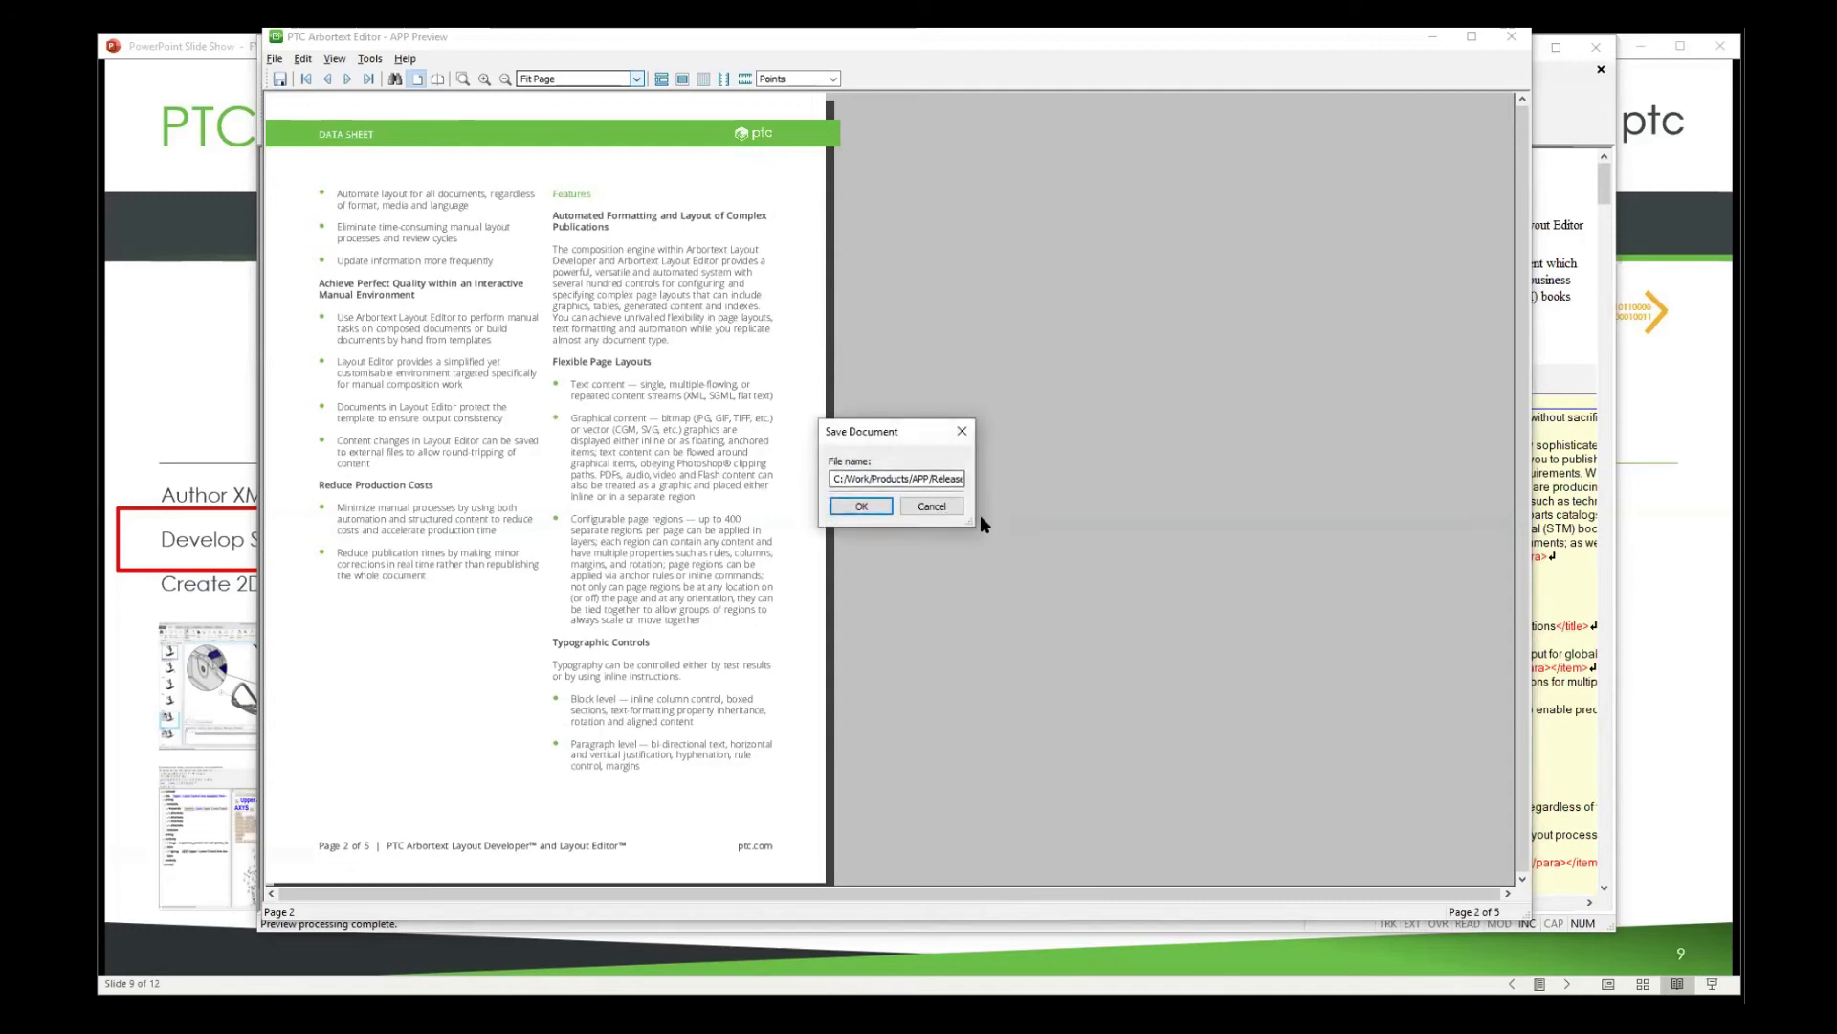
# - Save the document as dataSheets_ALD.3le in the Demo Content folder, overwriting the existing file
pyautogui.moveTo(973, 523); pyautogui.dragTo(1318, 608)
pyautogui.click(1210, 503)
pyautogui.press('BackSpace')
pyautogui.write('_ALD.3le')
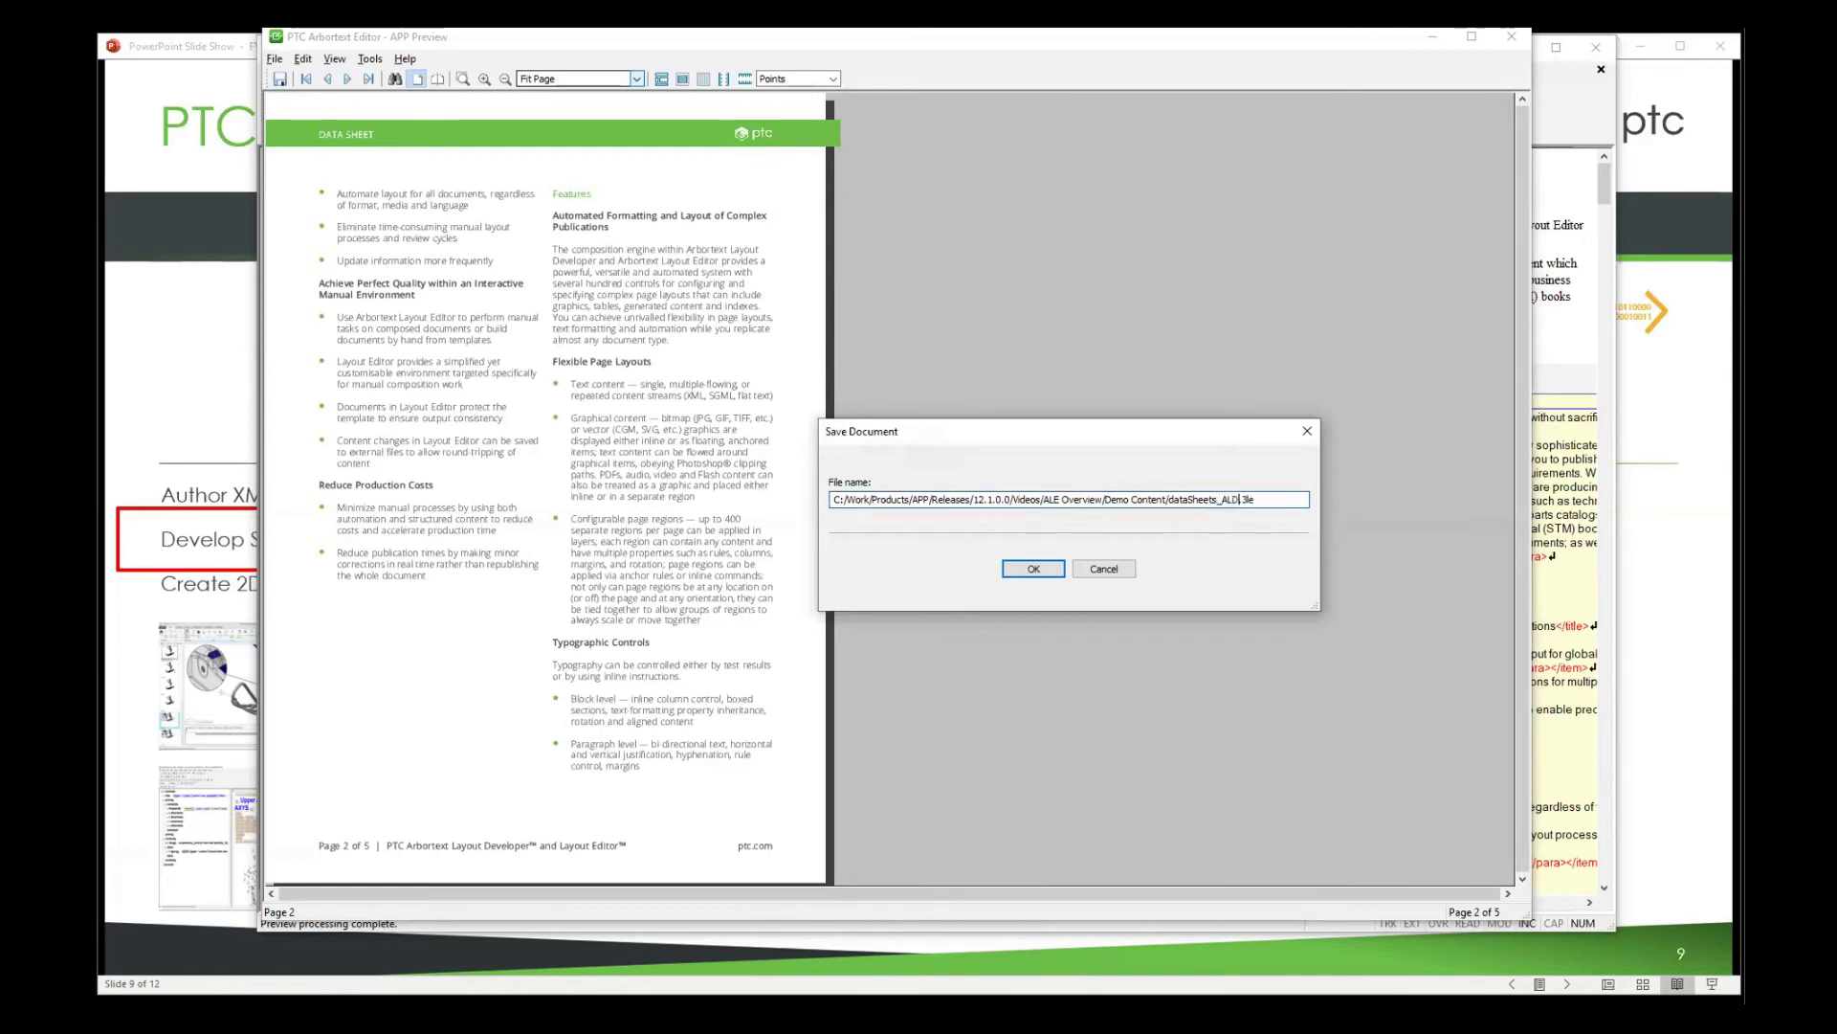
pyautogui.write('.')
pyautogui.press('Return')
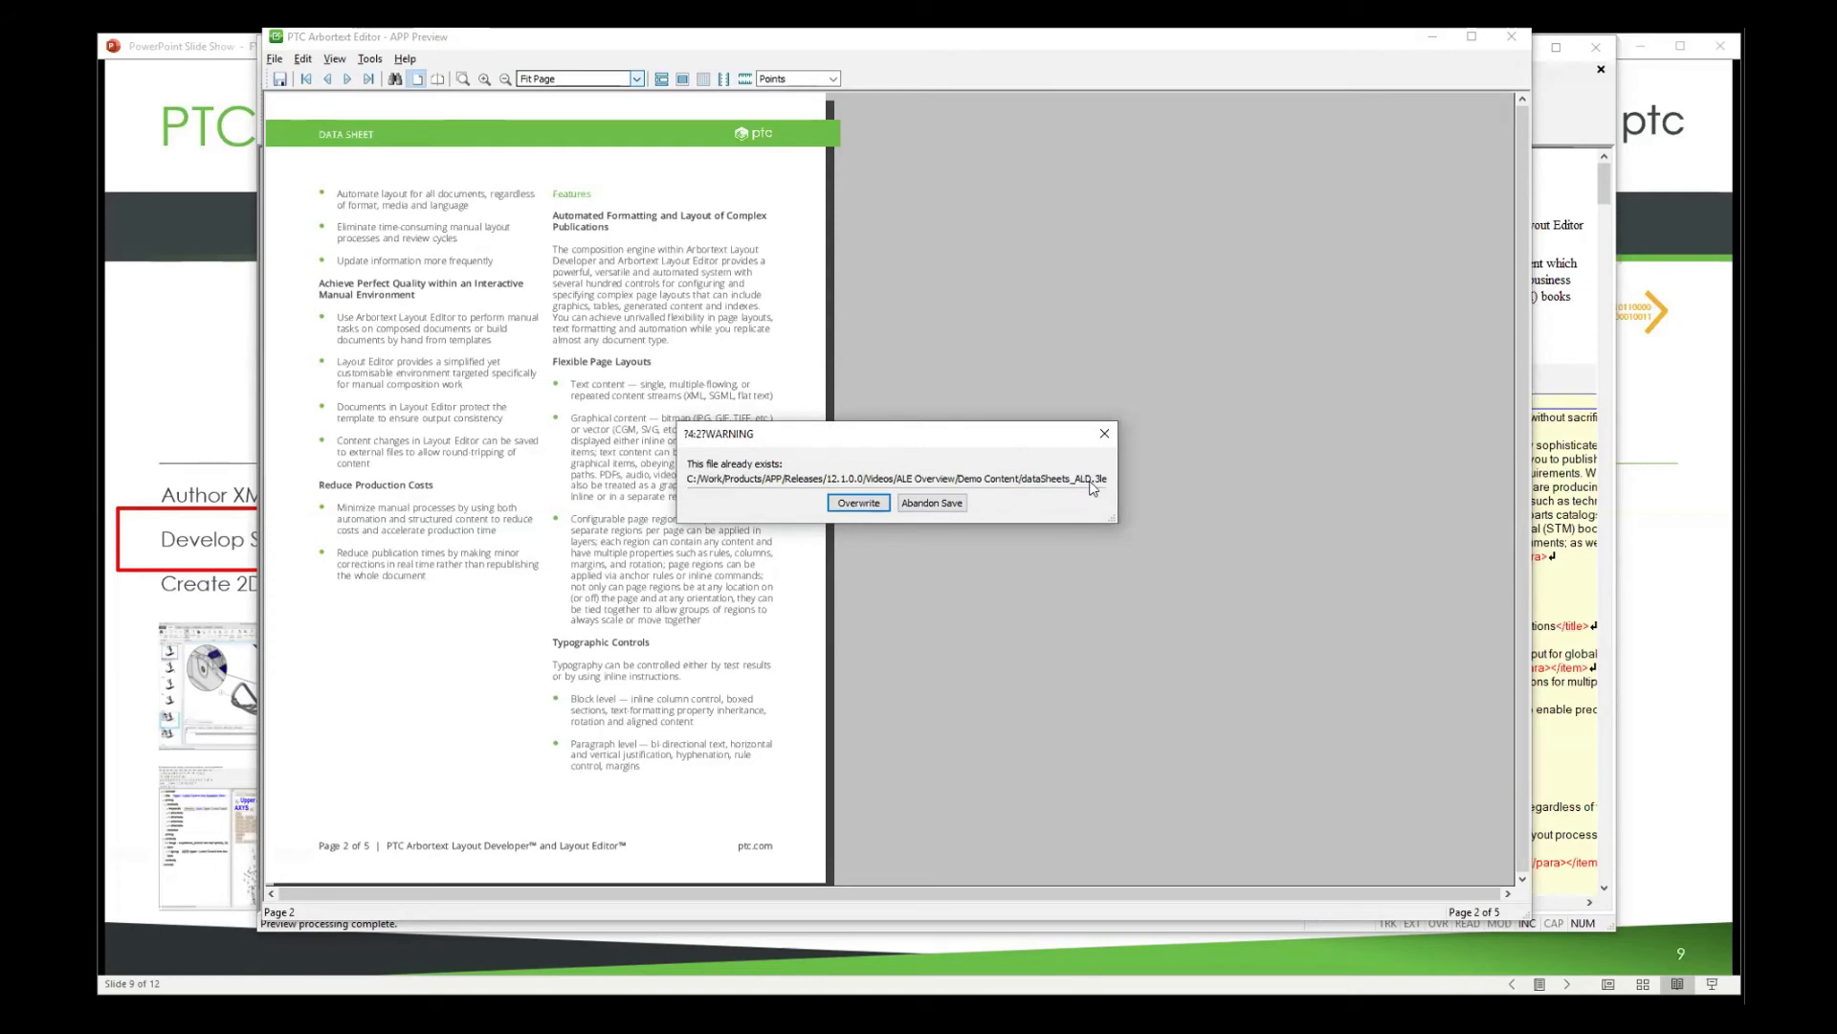
pyautogui.click(865, 503)
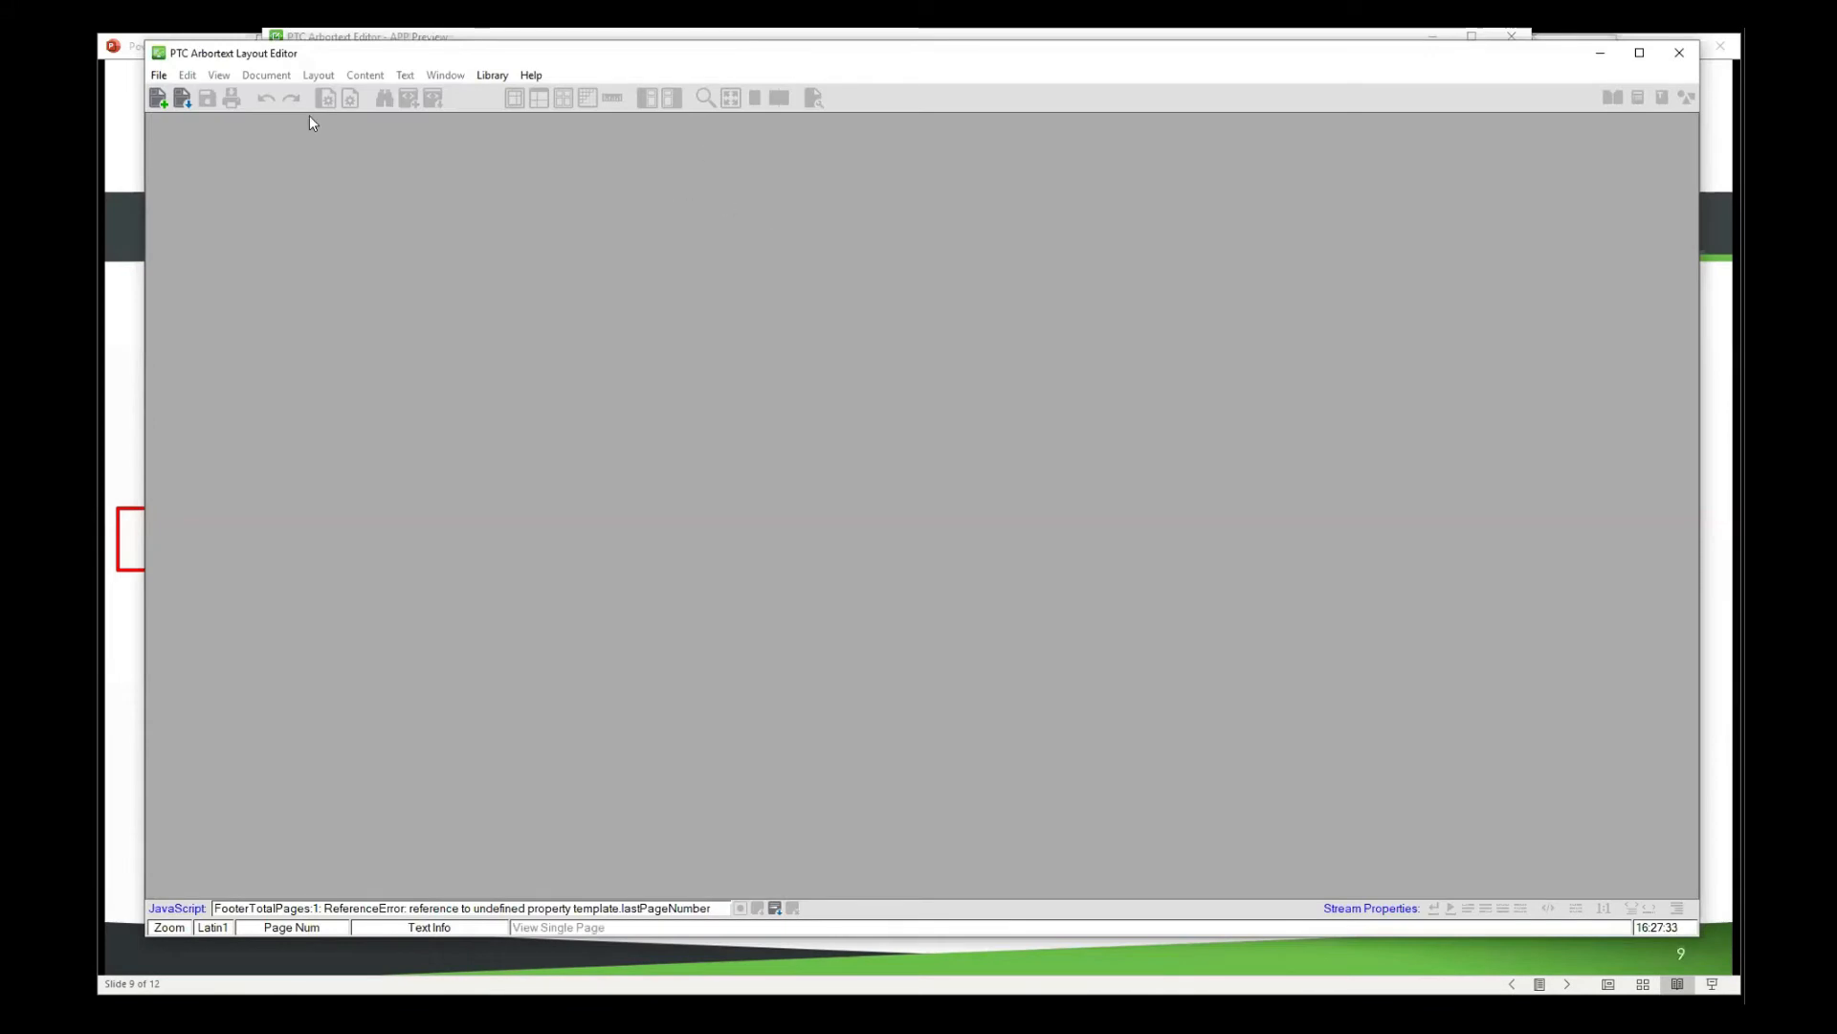
# - In PTC Arbortext Layout Editor, open the recent document dataSheets_ALD.3le and maximise its document window
pyautogui.click(159, 75)
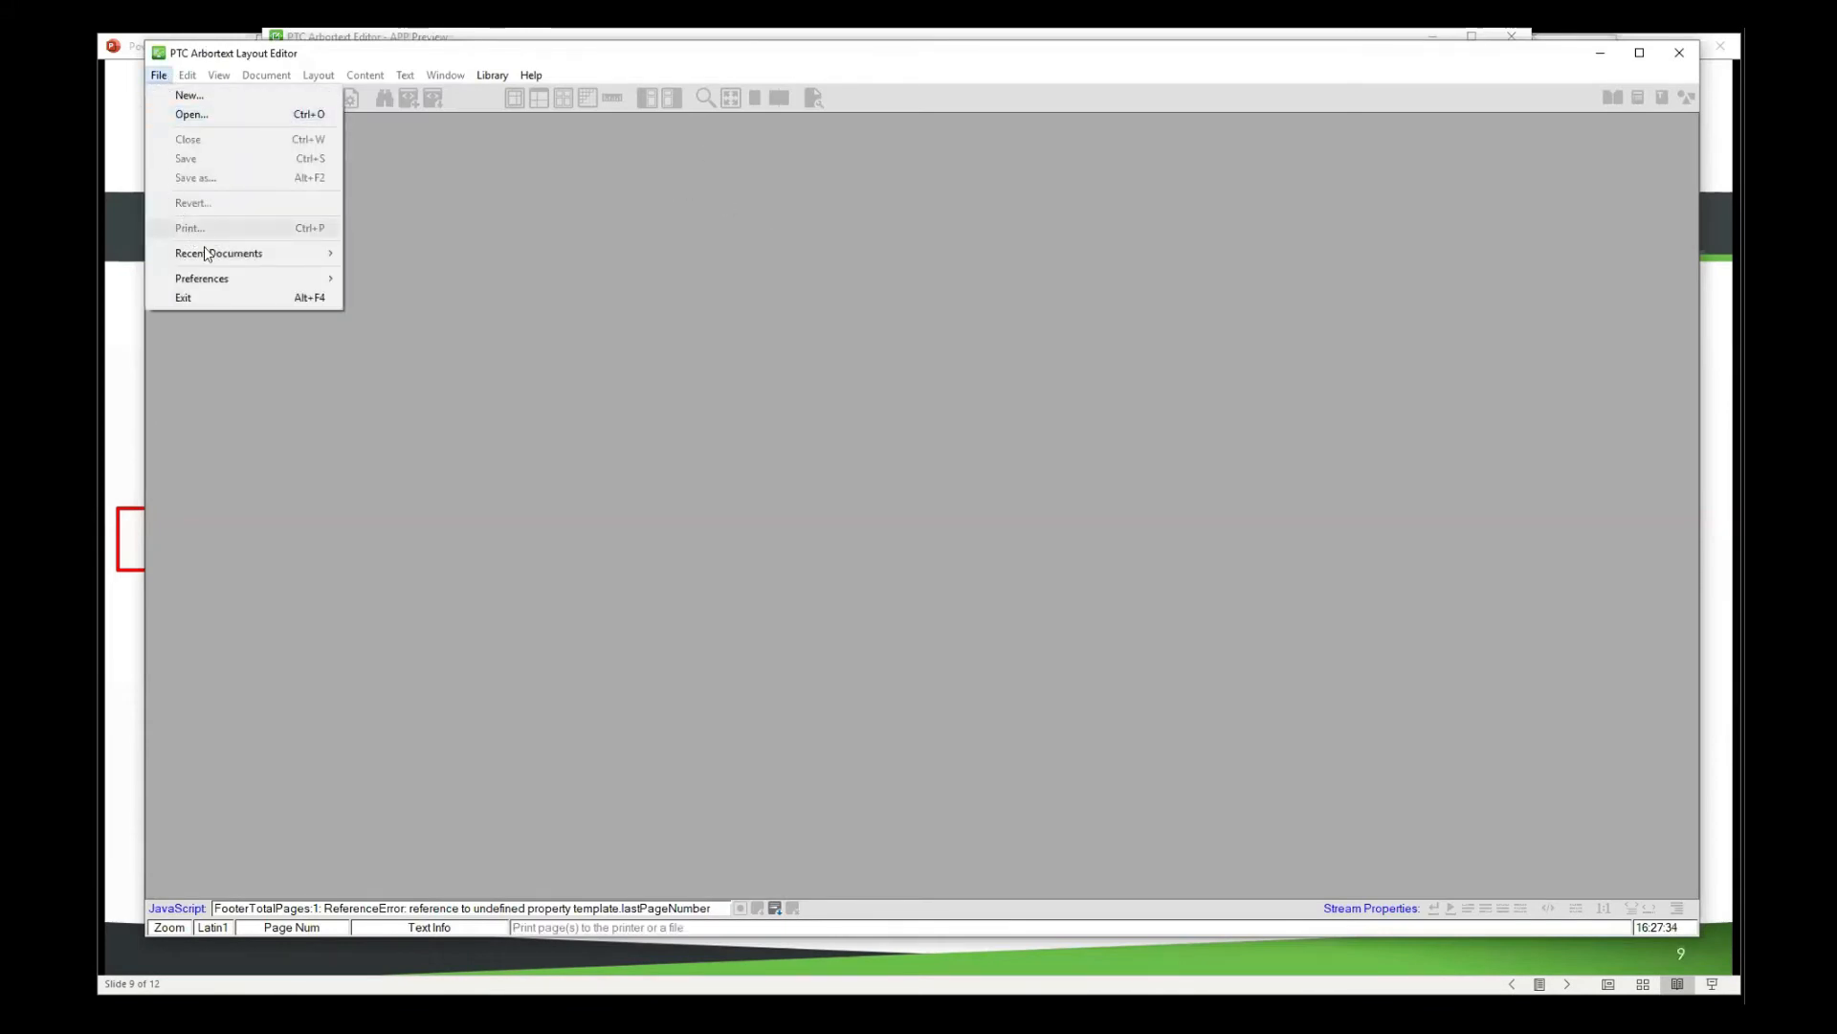
pyautogui.moveTo(206, 253)
pyautogui.click(592, 254)
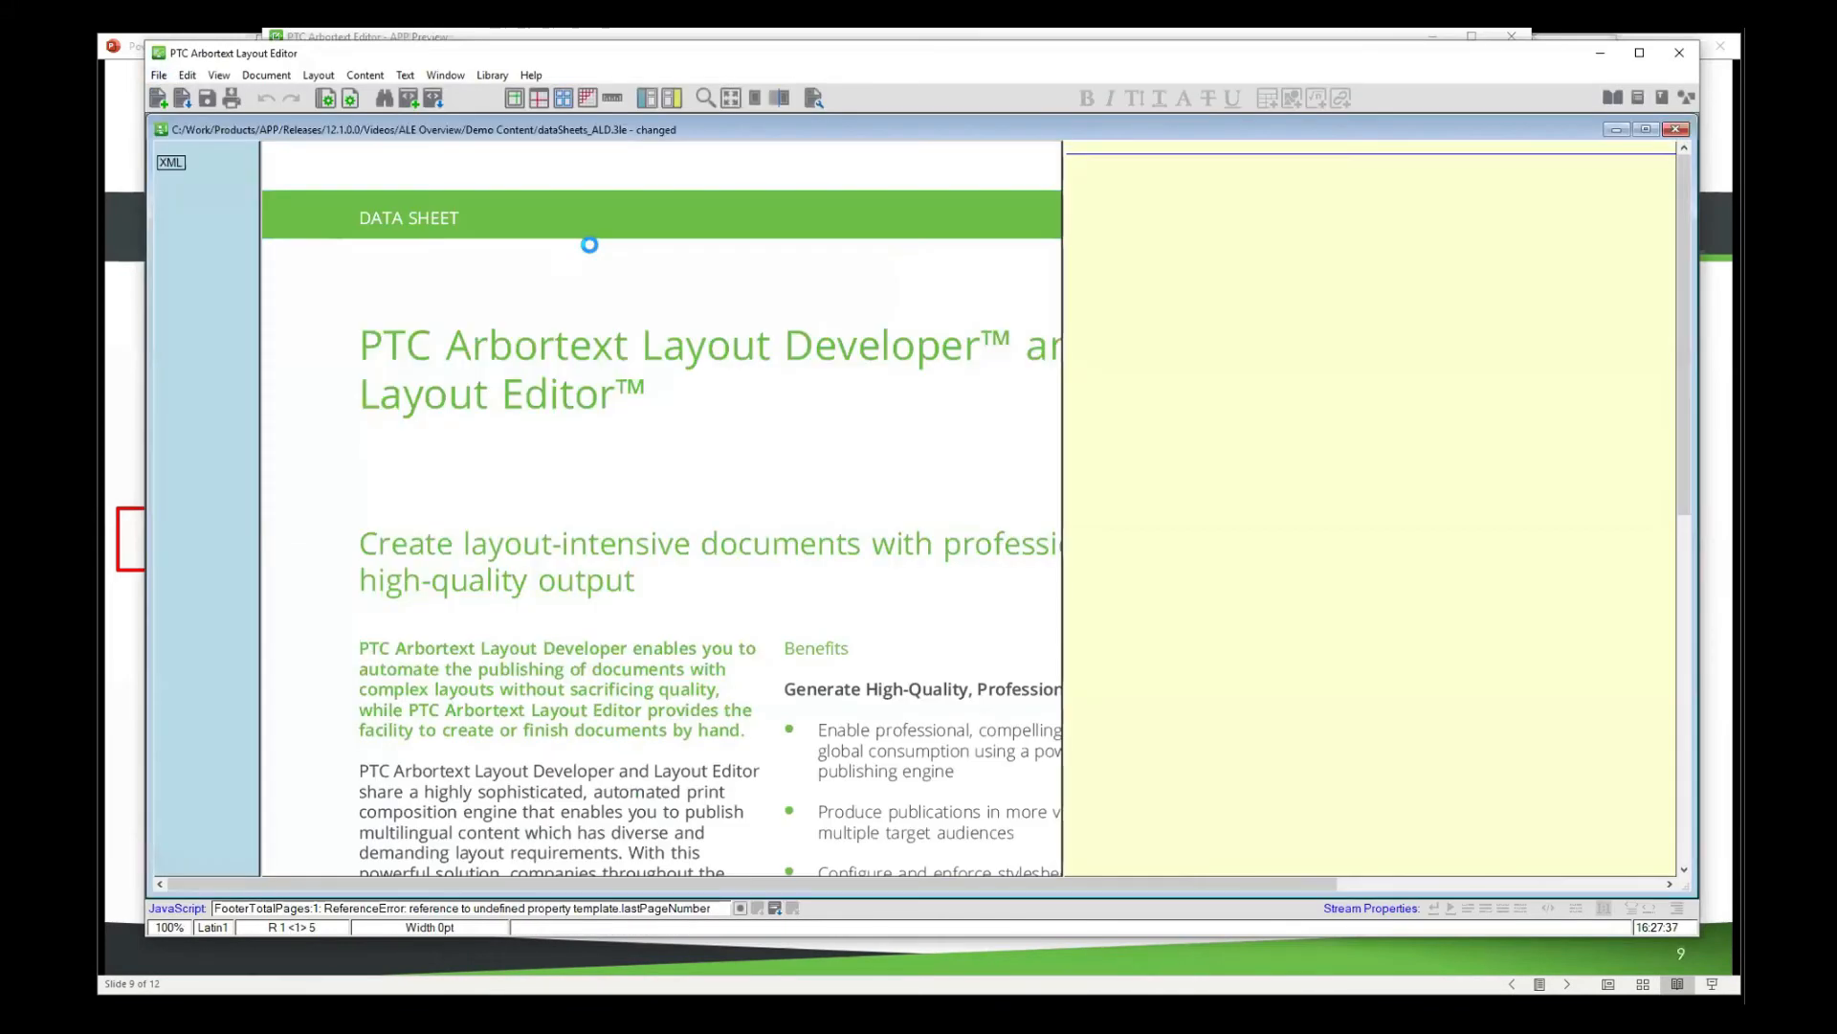
pyautogui.doubleClick(754, 122)
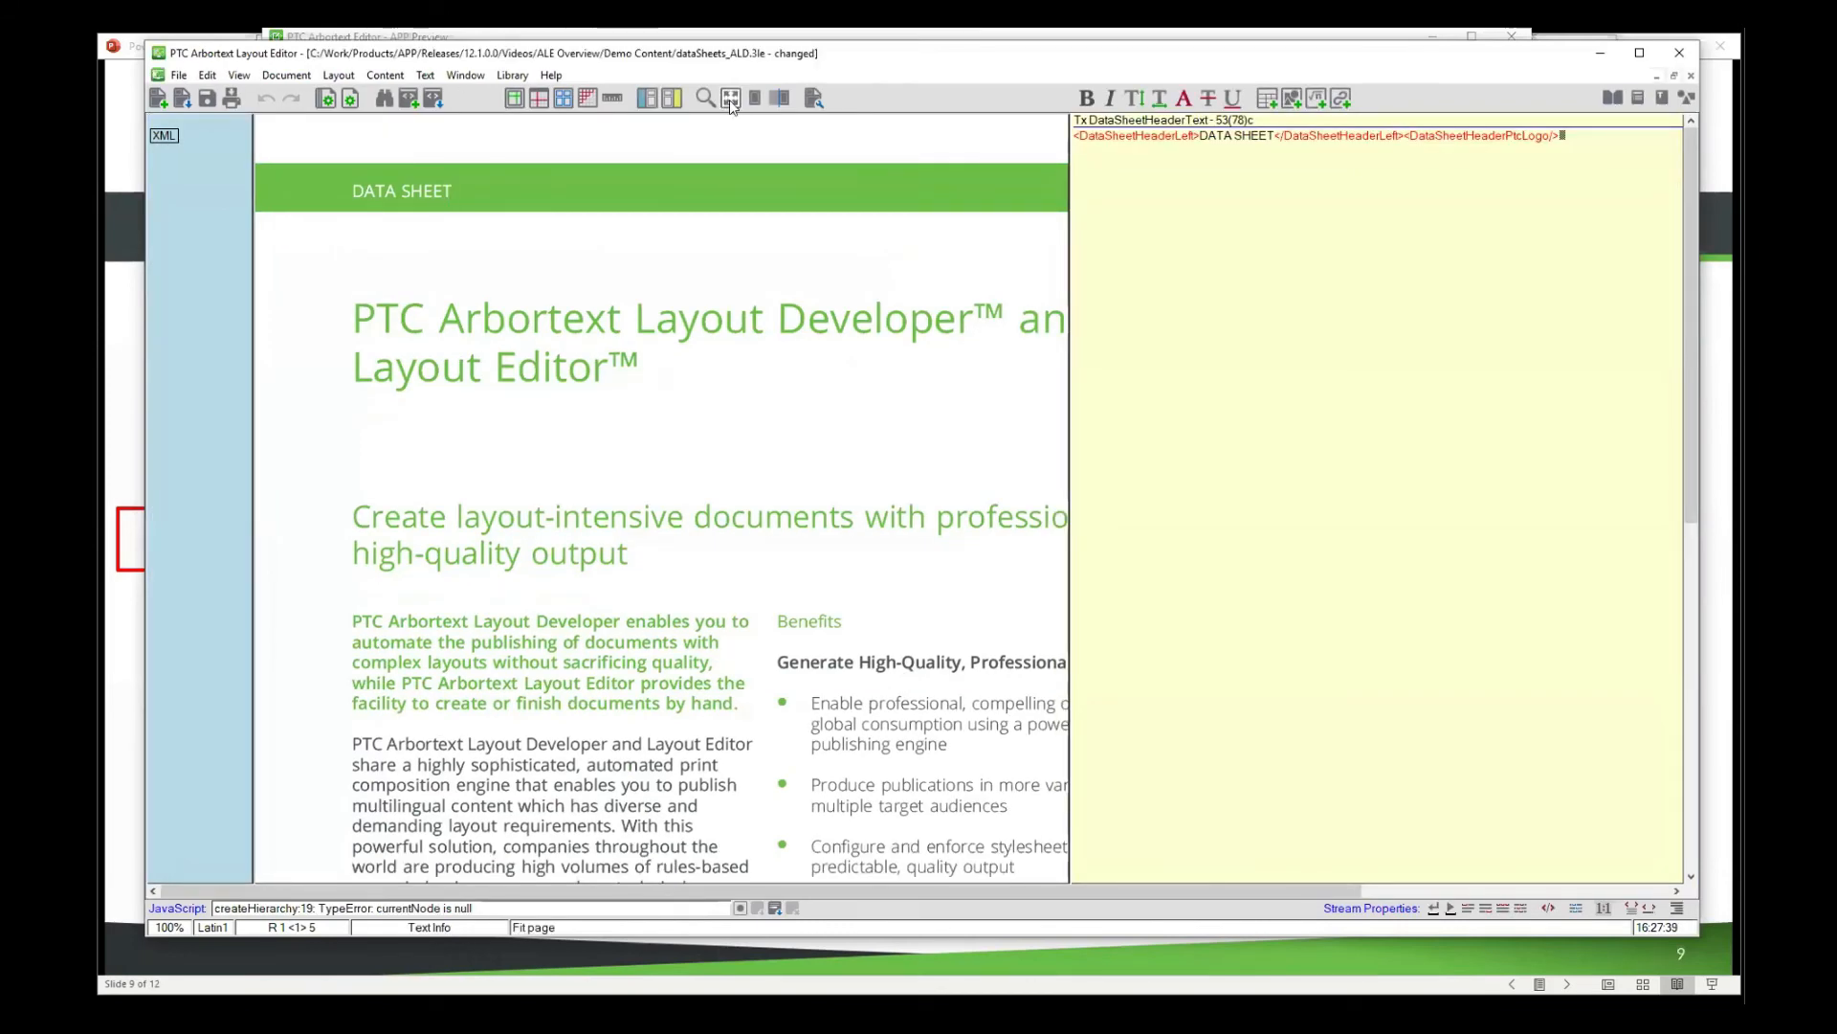
# - Fit the first page in view and recompose the document to update the footer's page total
pyautogui.click(729, 100)
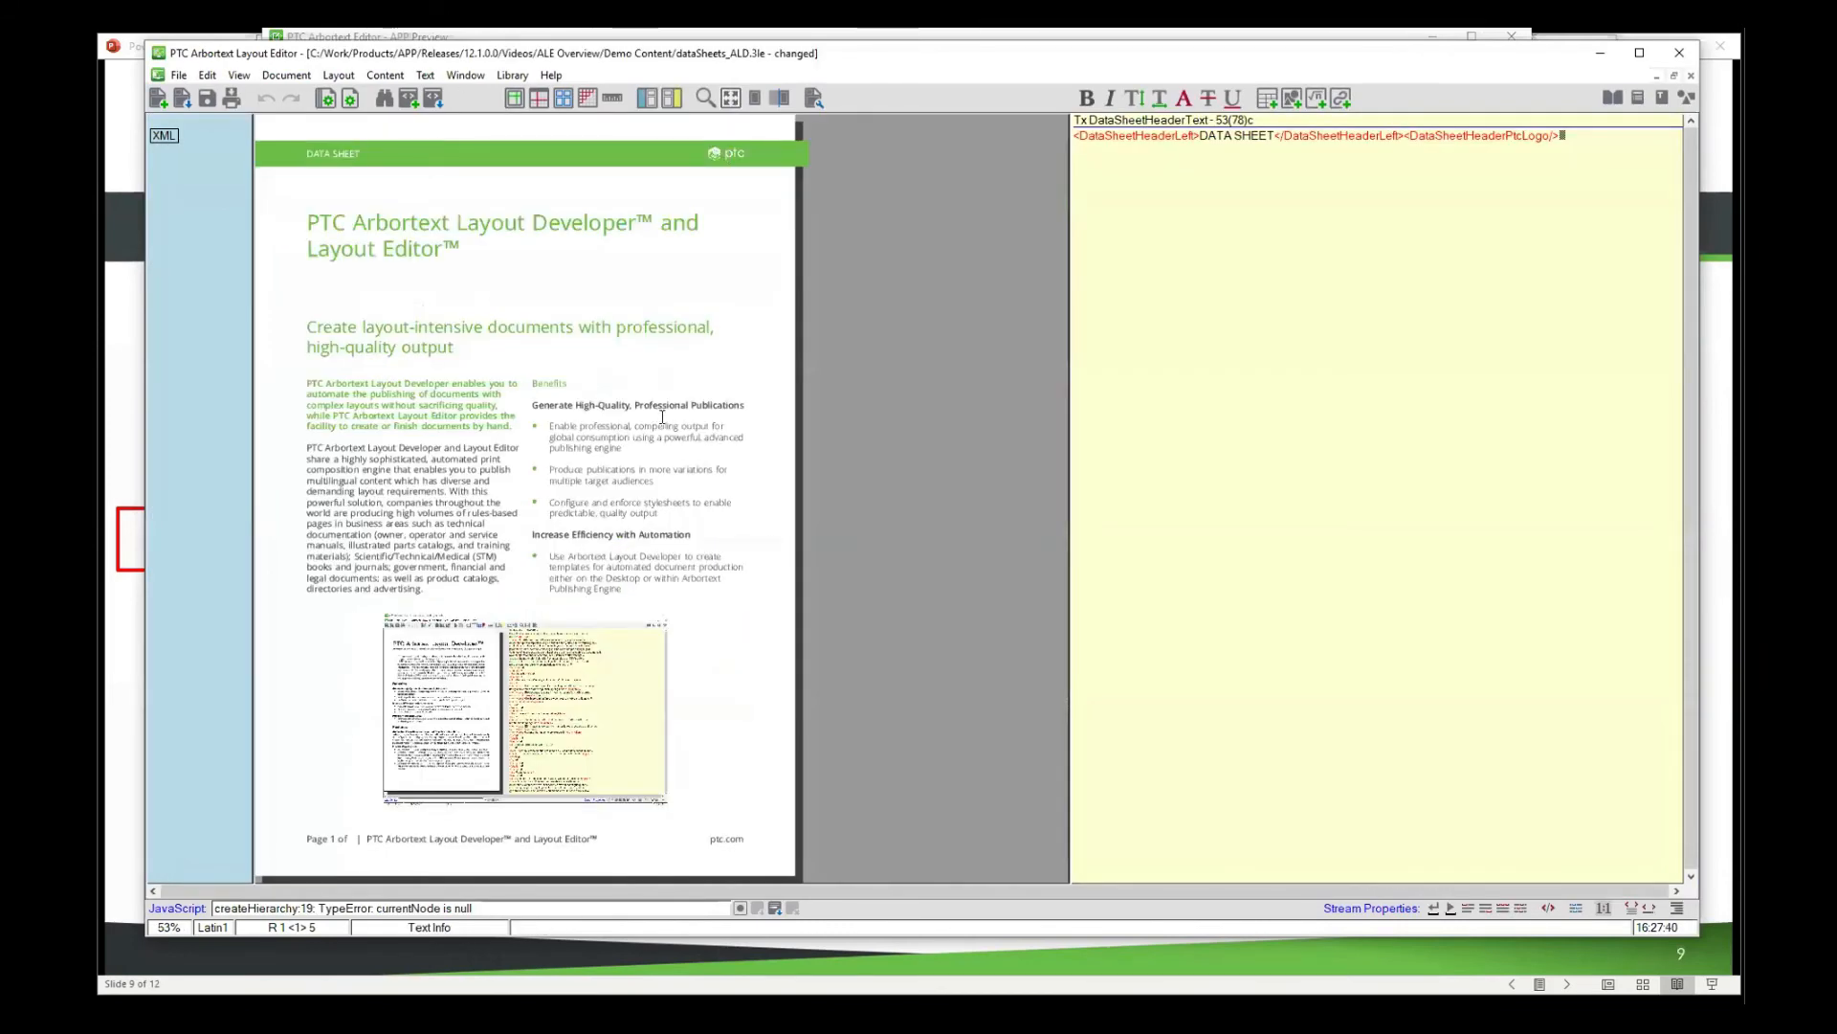
pyautogui.click(581, 460)
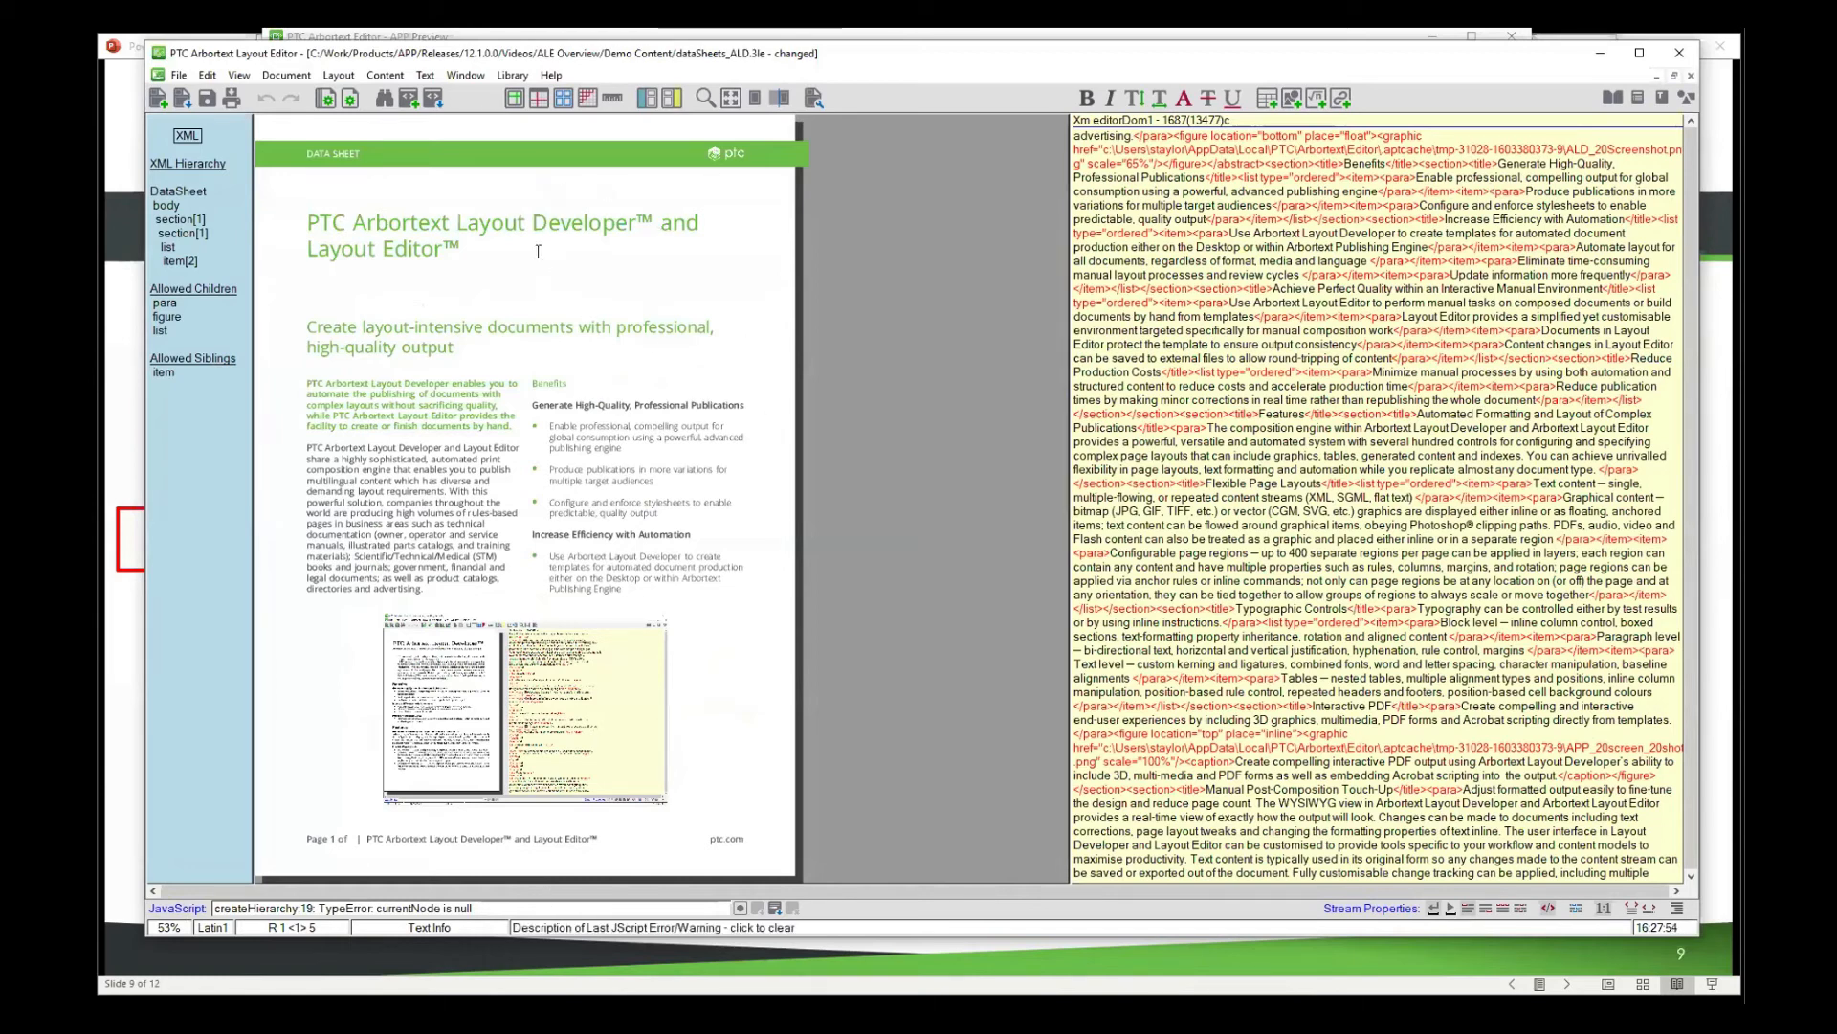
pyautogui.click(327, 100)
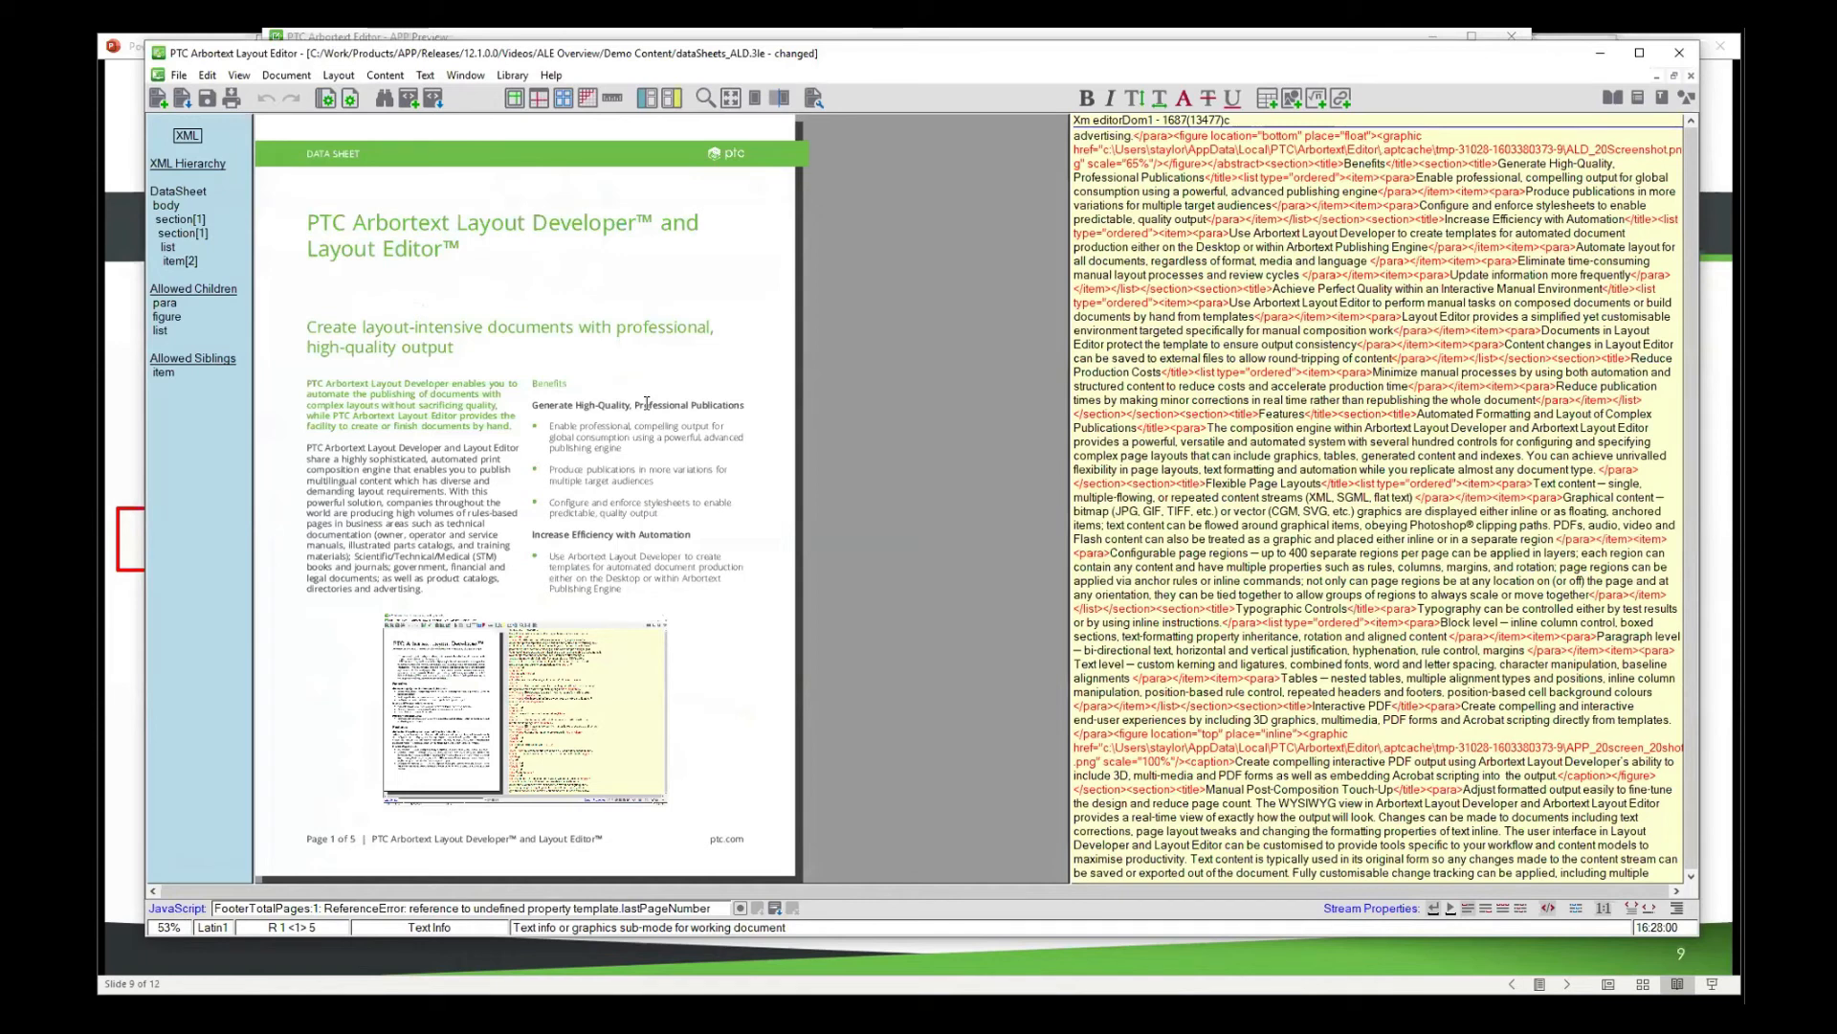
# - Select text around the word "Layout" in the title, on the page and in the XML source, to compare both views
pyautogui.click(488, 224)
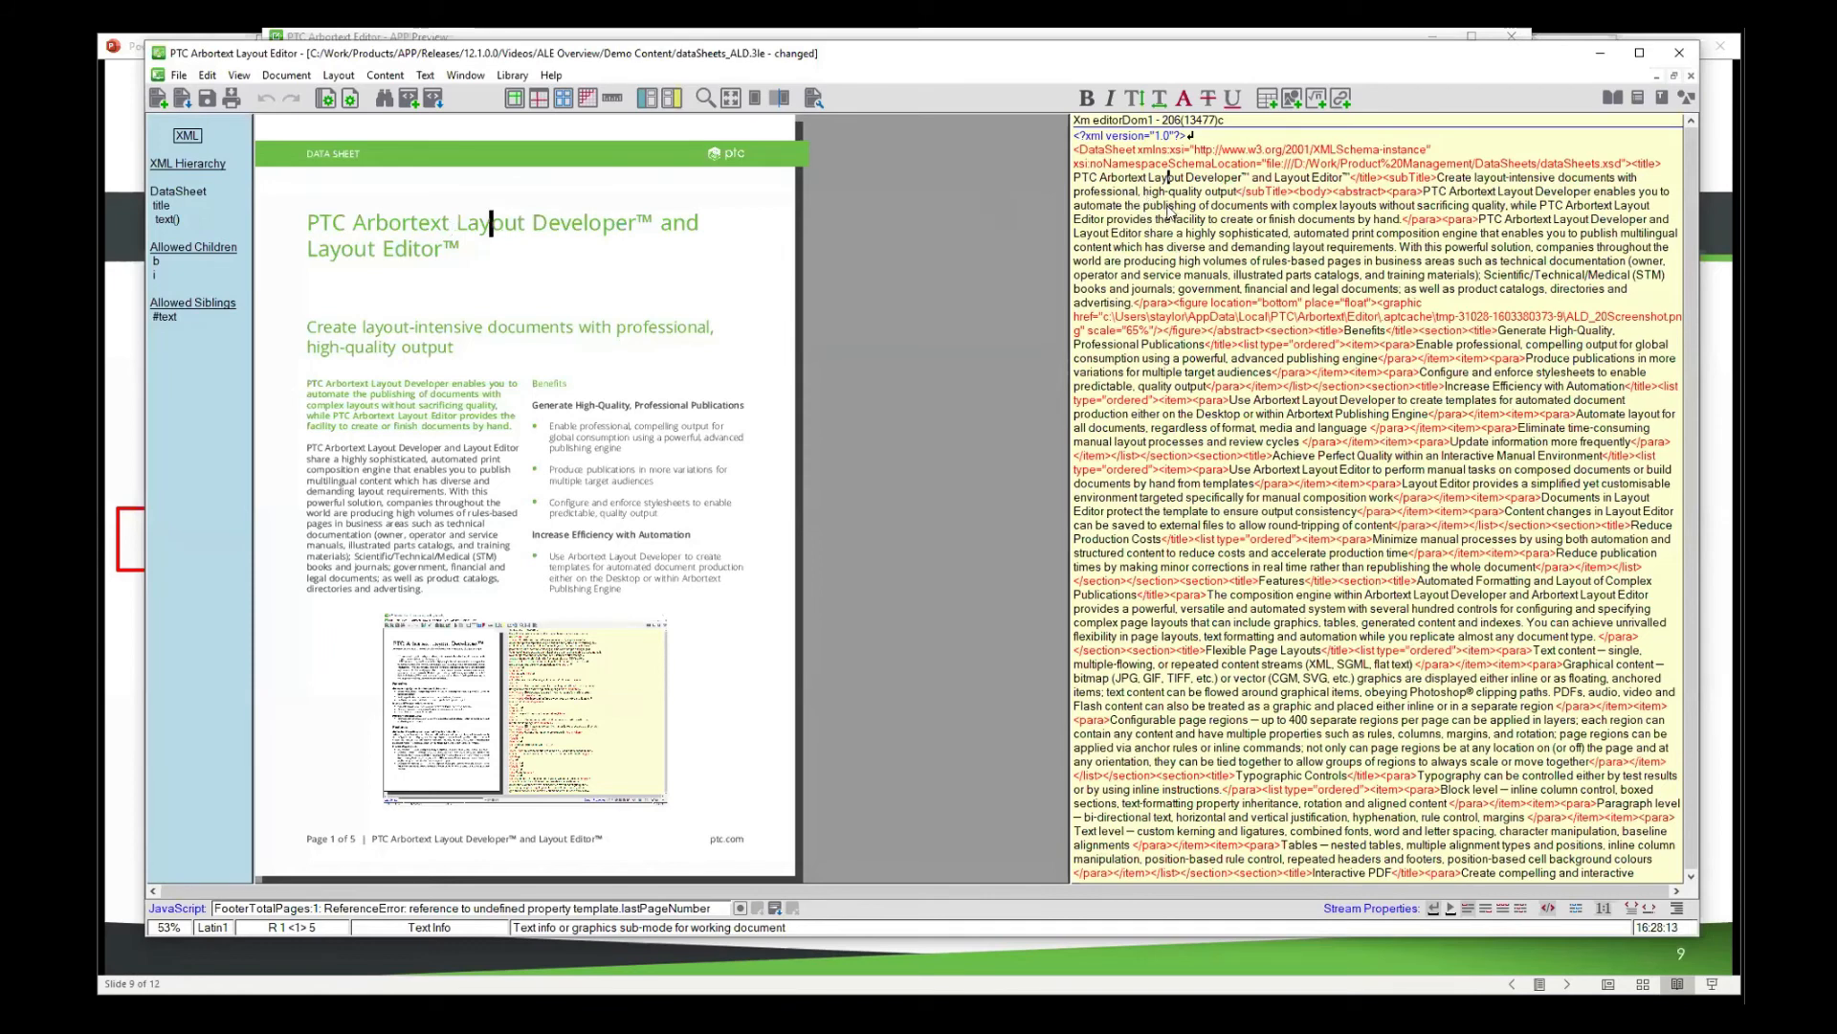
pyautogui.moveTo(467, 225); pyautogui.dragTo(504, 225)
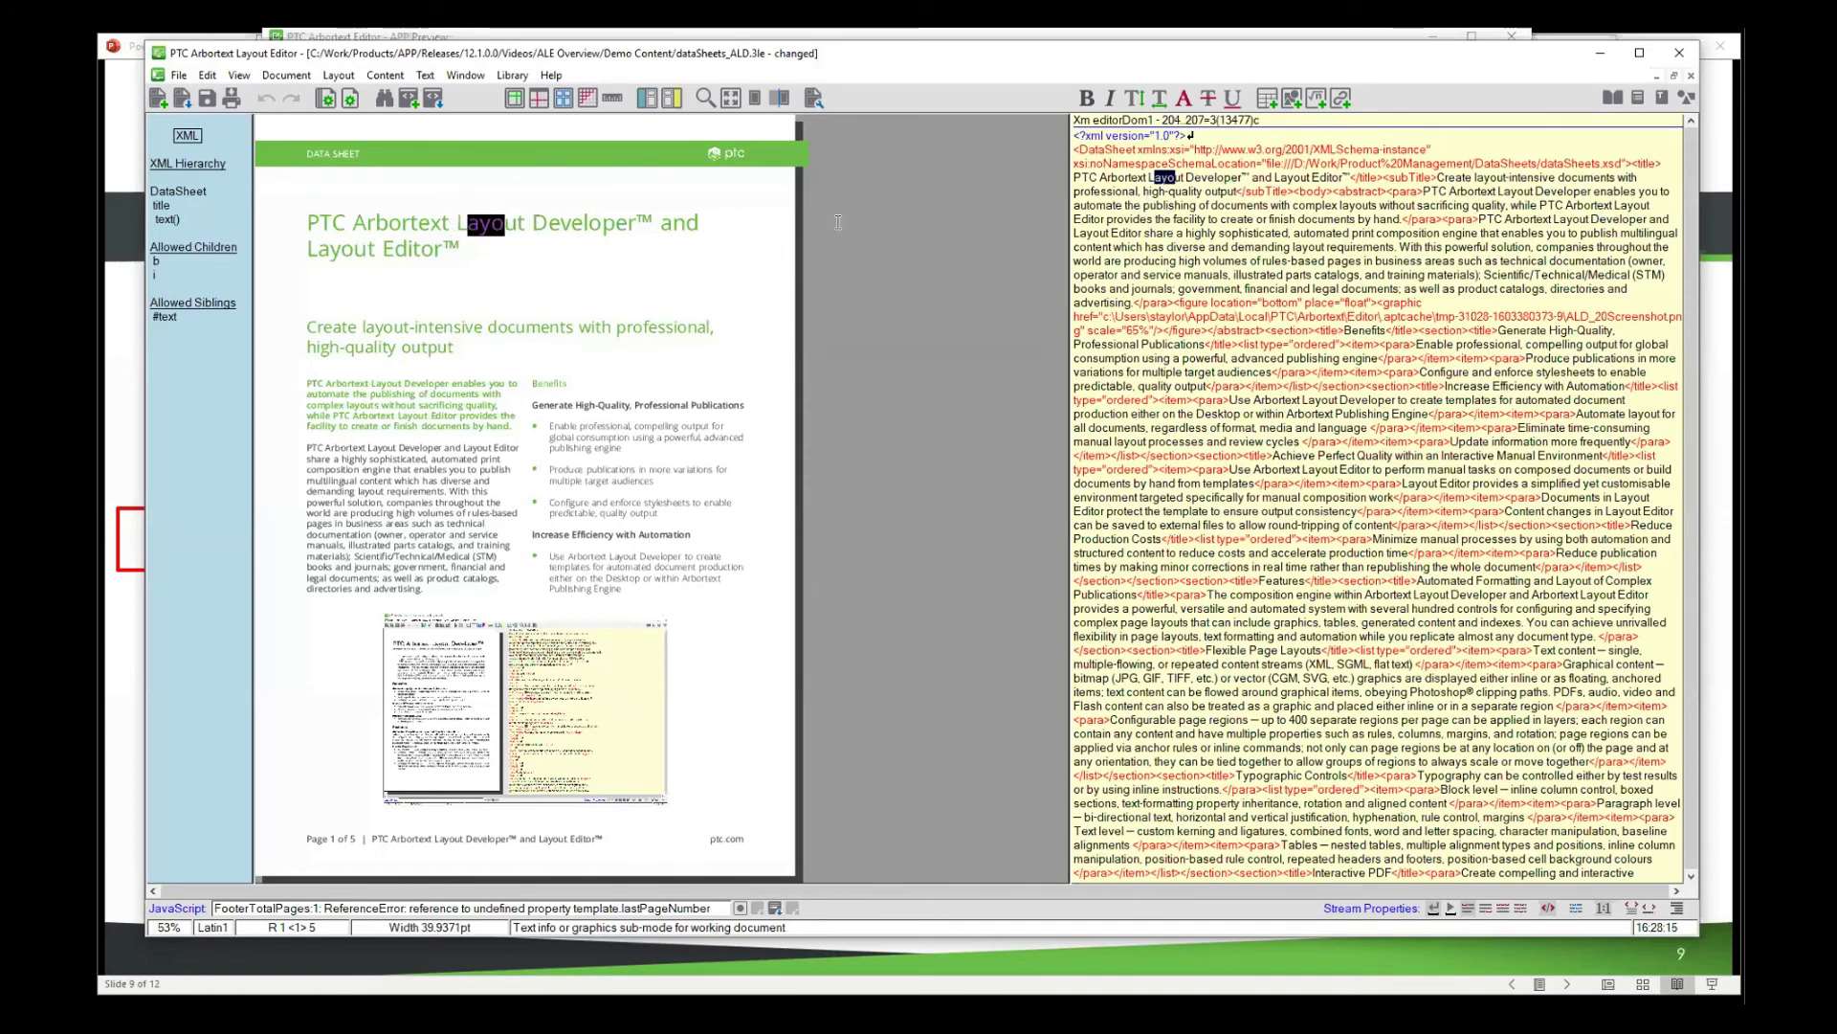
pyautogui.moveTo(1168, 180); pyautogui.dragTo(1144, 180)
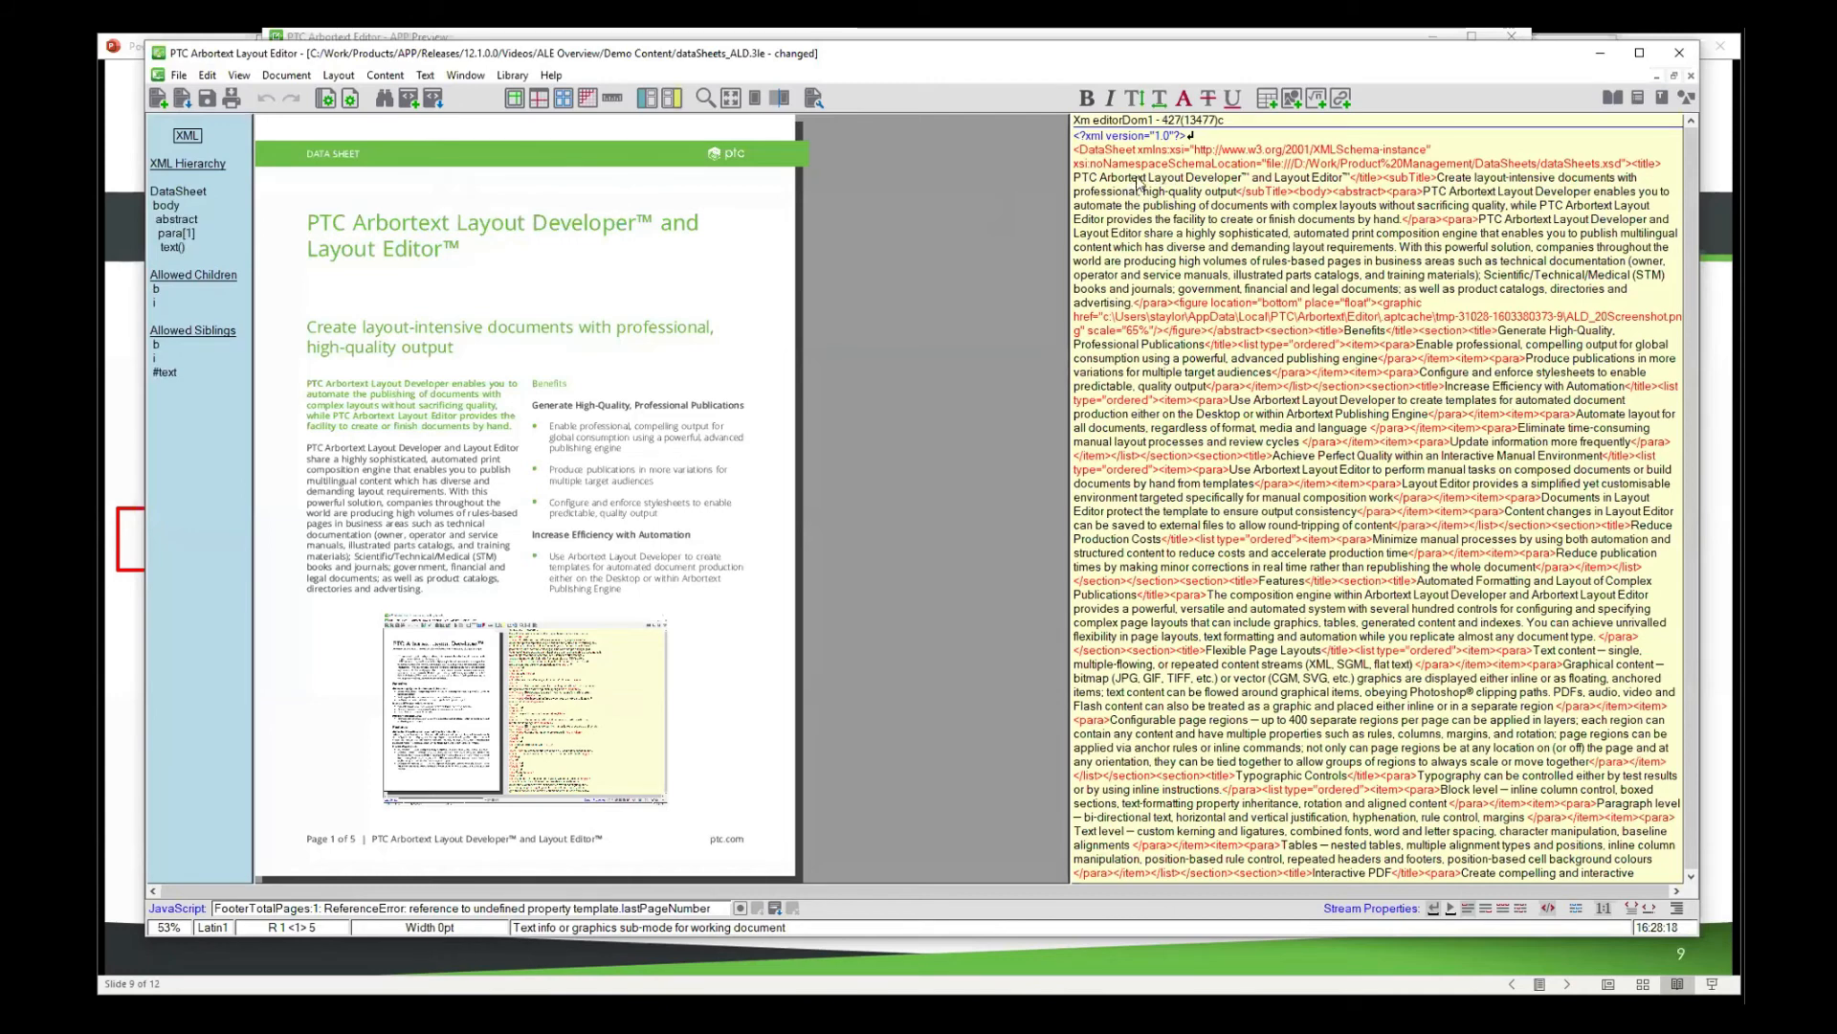
pyautogui.keyDown('shift'); pyautogui.click(1184, 182); pyautogui.keyUp('shift')
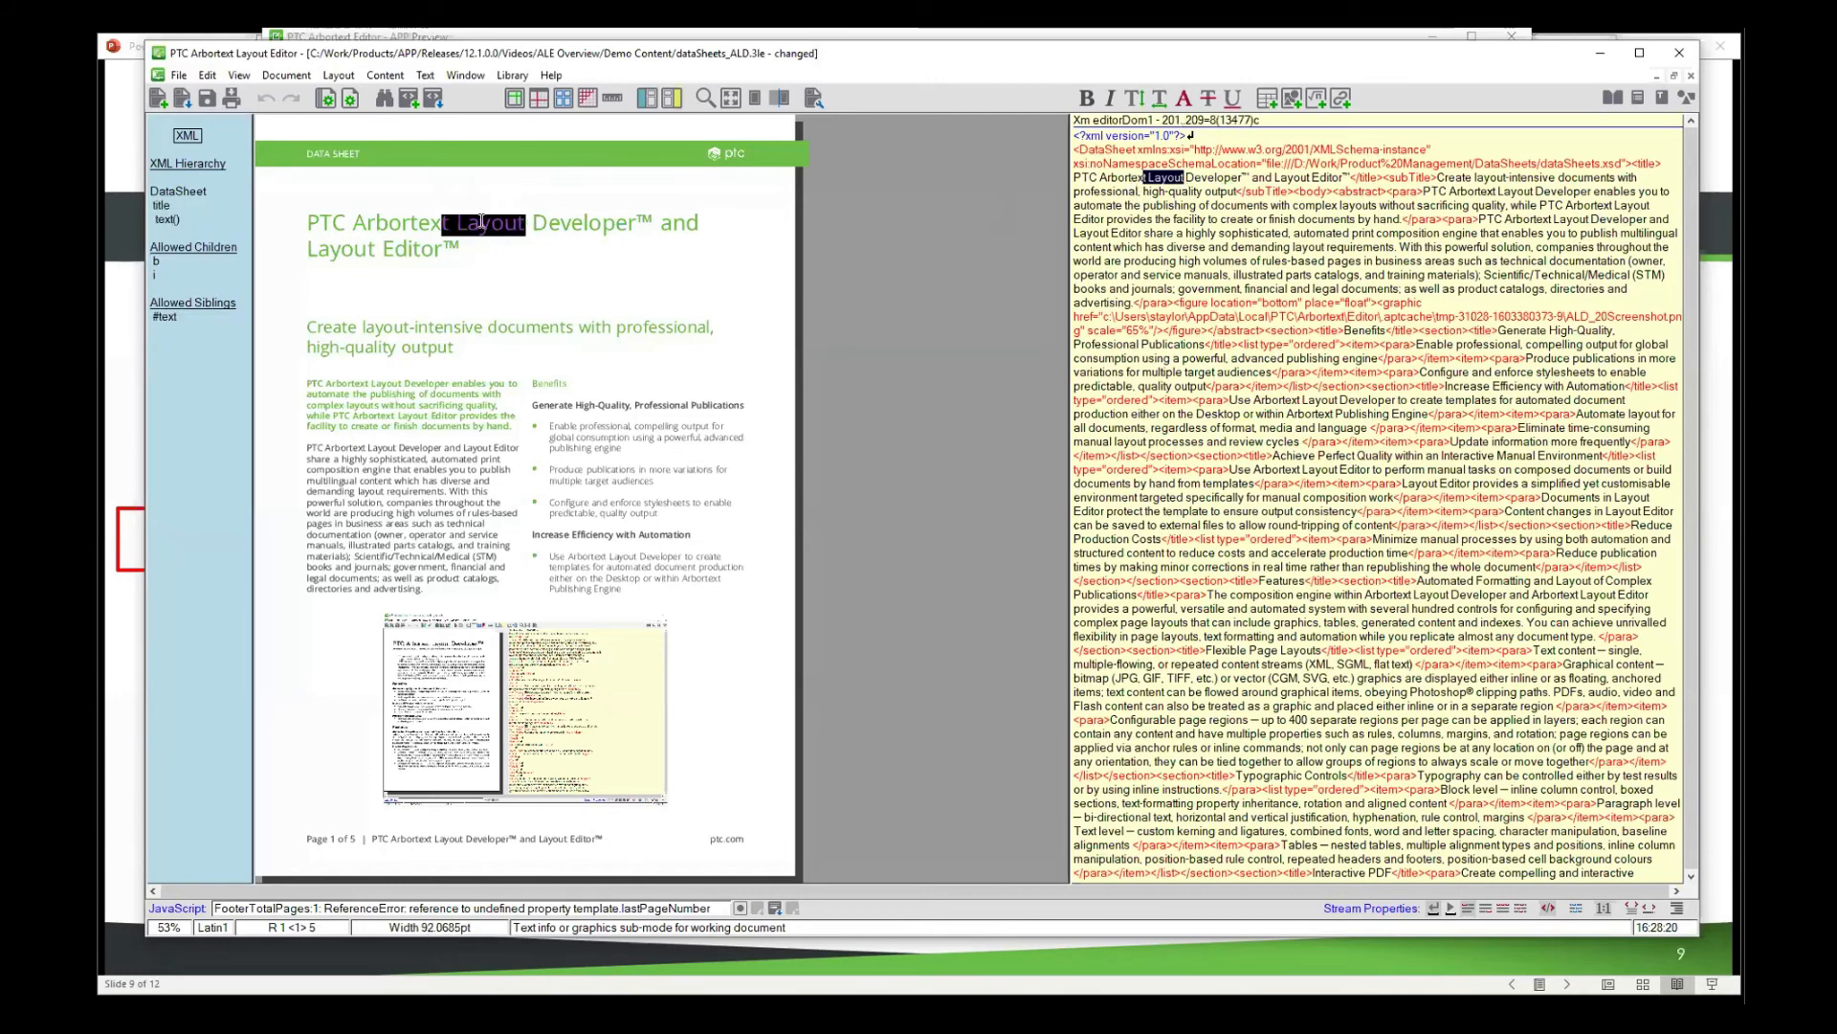
# - Place the cursor in the subtitle, abstract and list text of the XML source to locate each passage on the page
pyautogui.click(1169, 193)
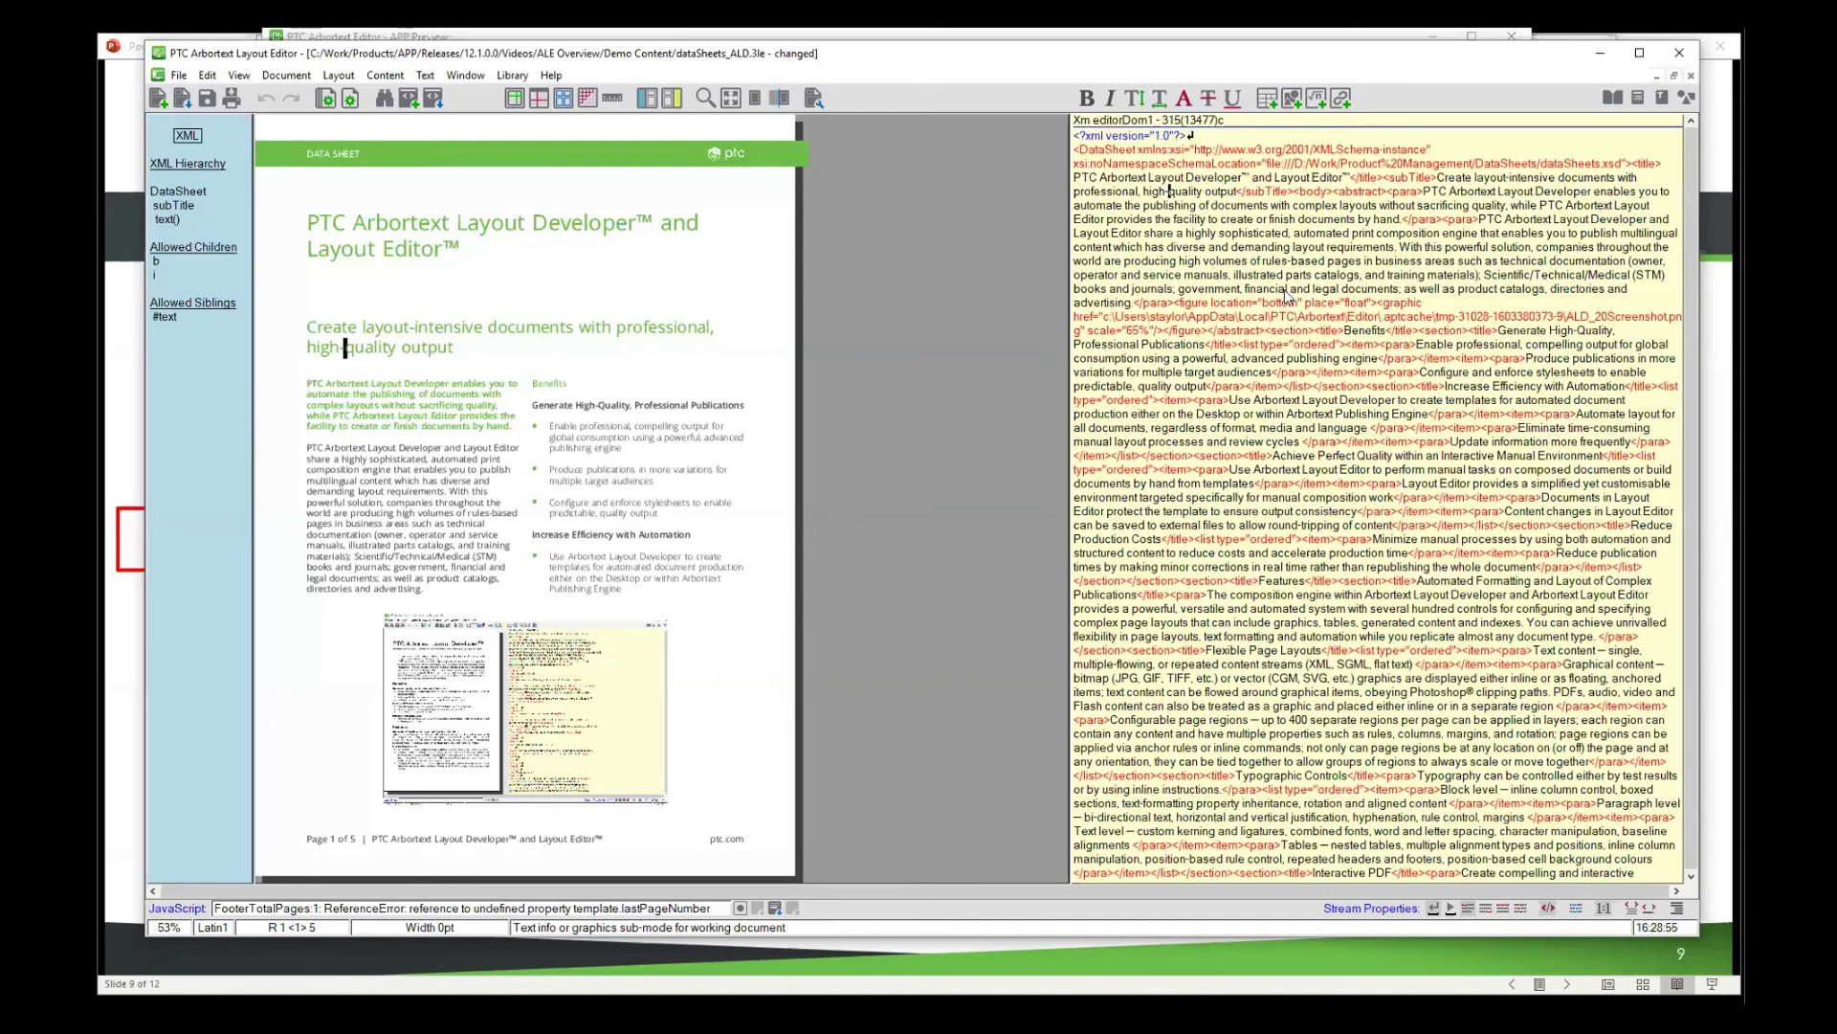
pyautogui.click(1269, 247)
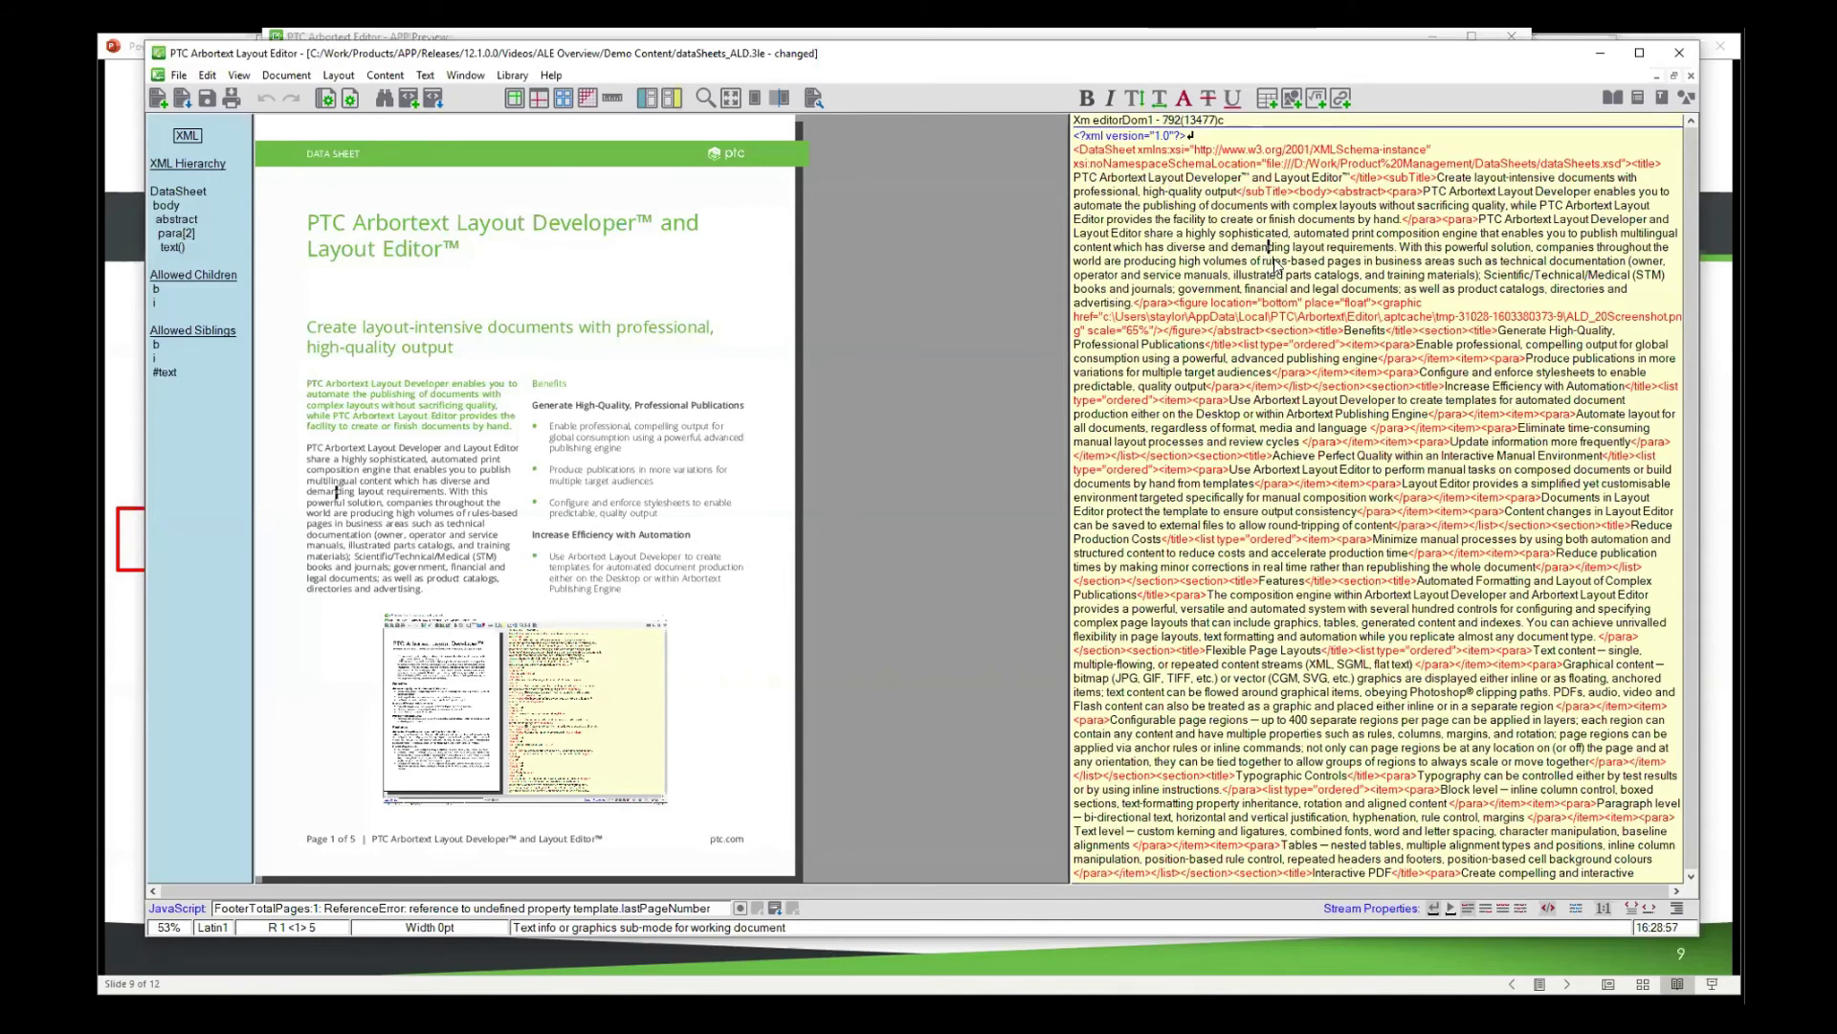
pyautogui.click(1199, 414)
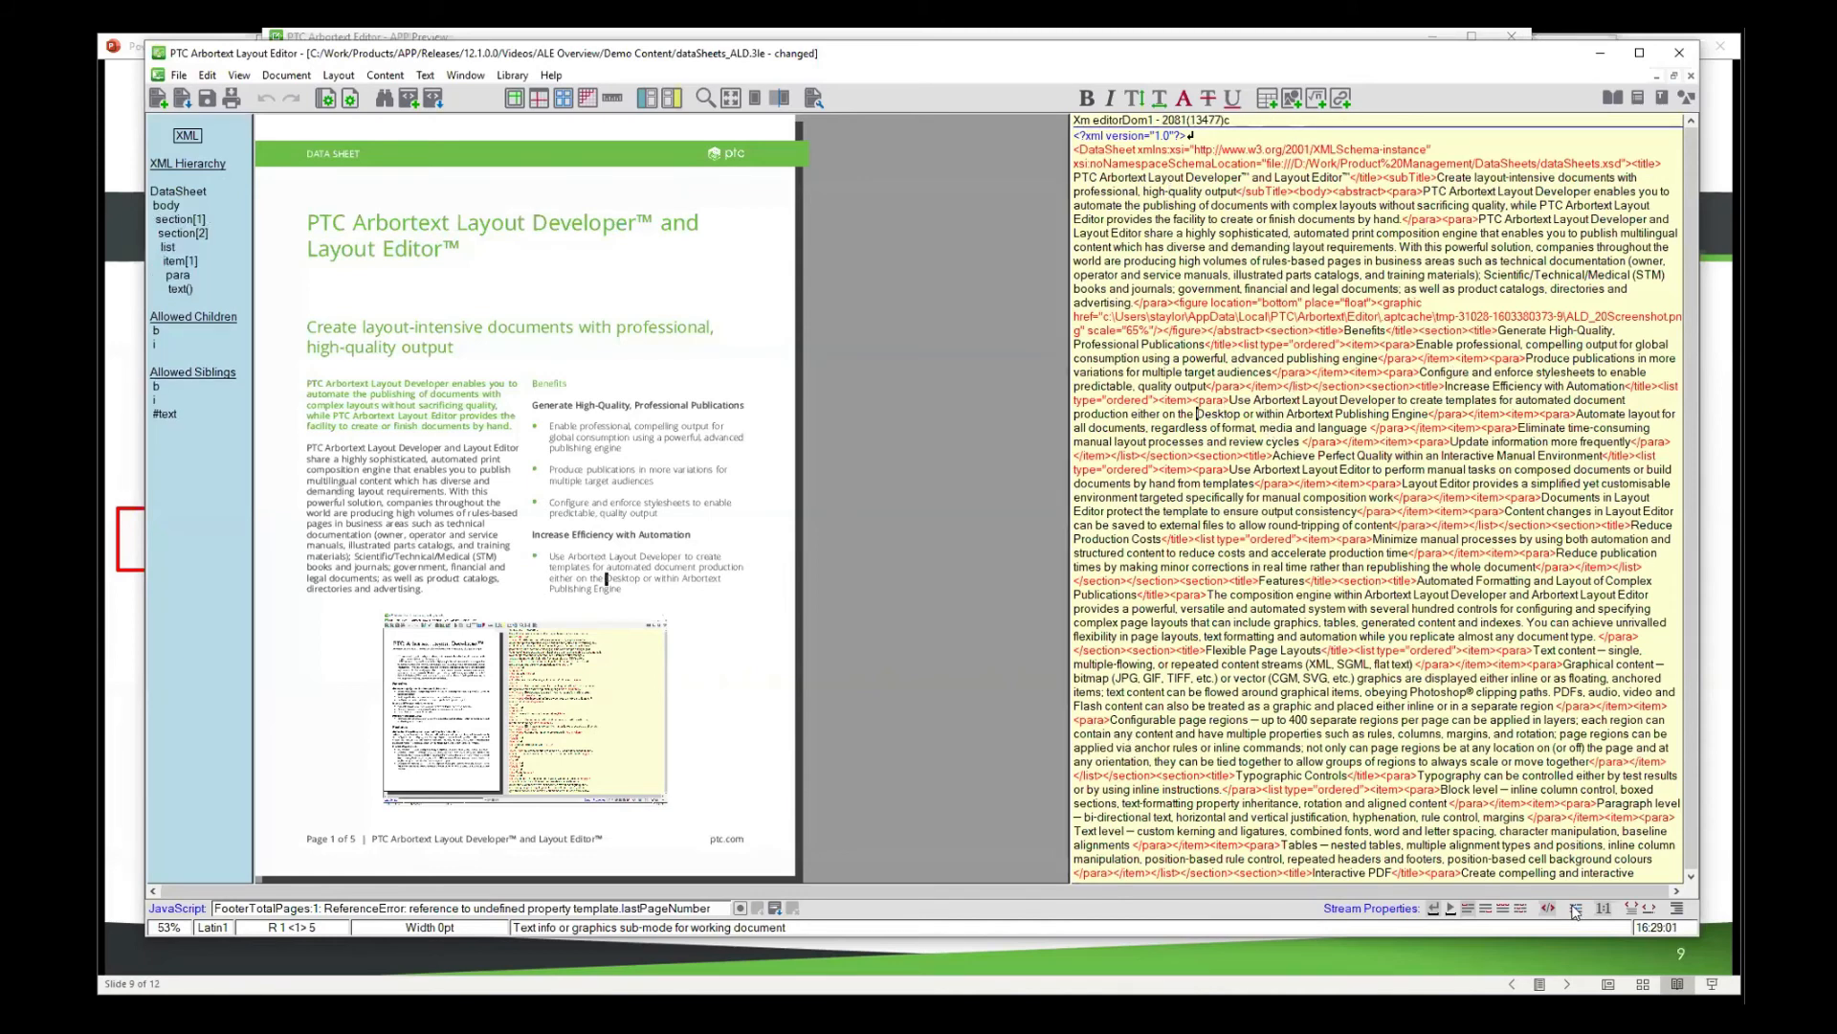
# - Try pretty-printing the XML stream and normalise its whitespace again
pyautogui.click(1632, 912)
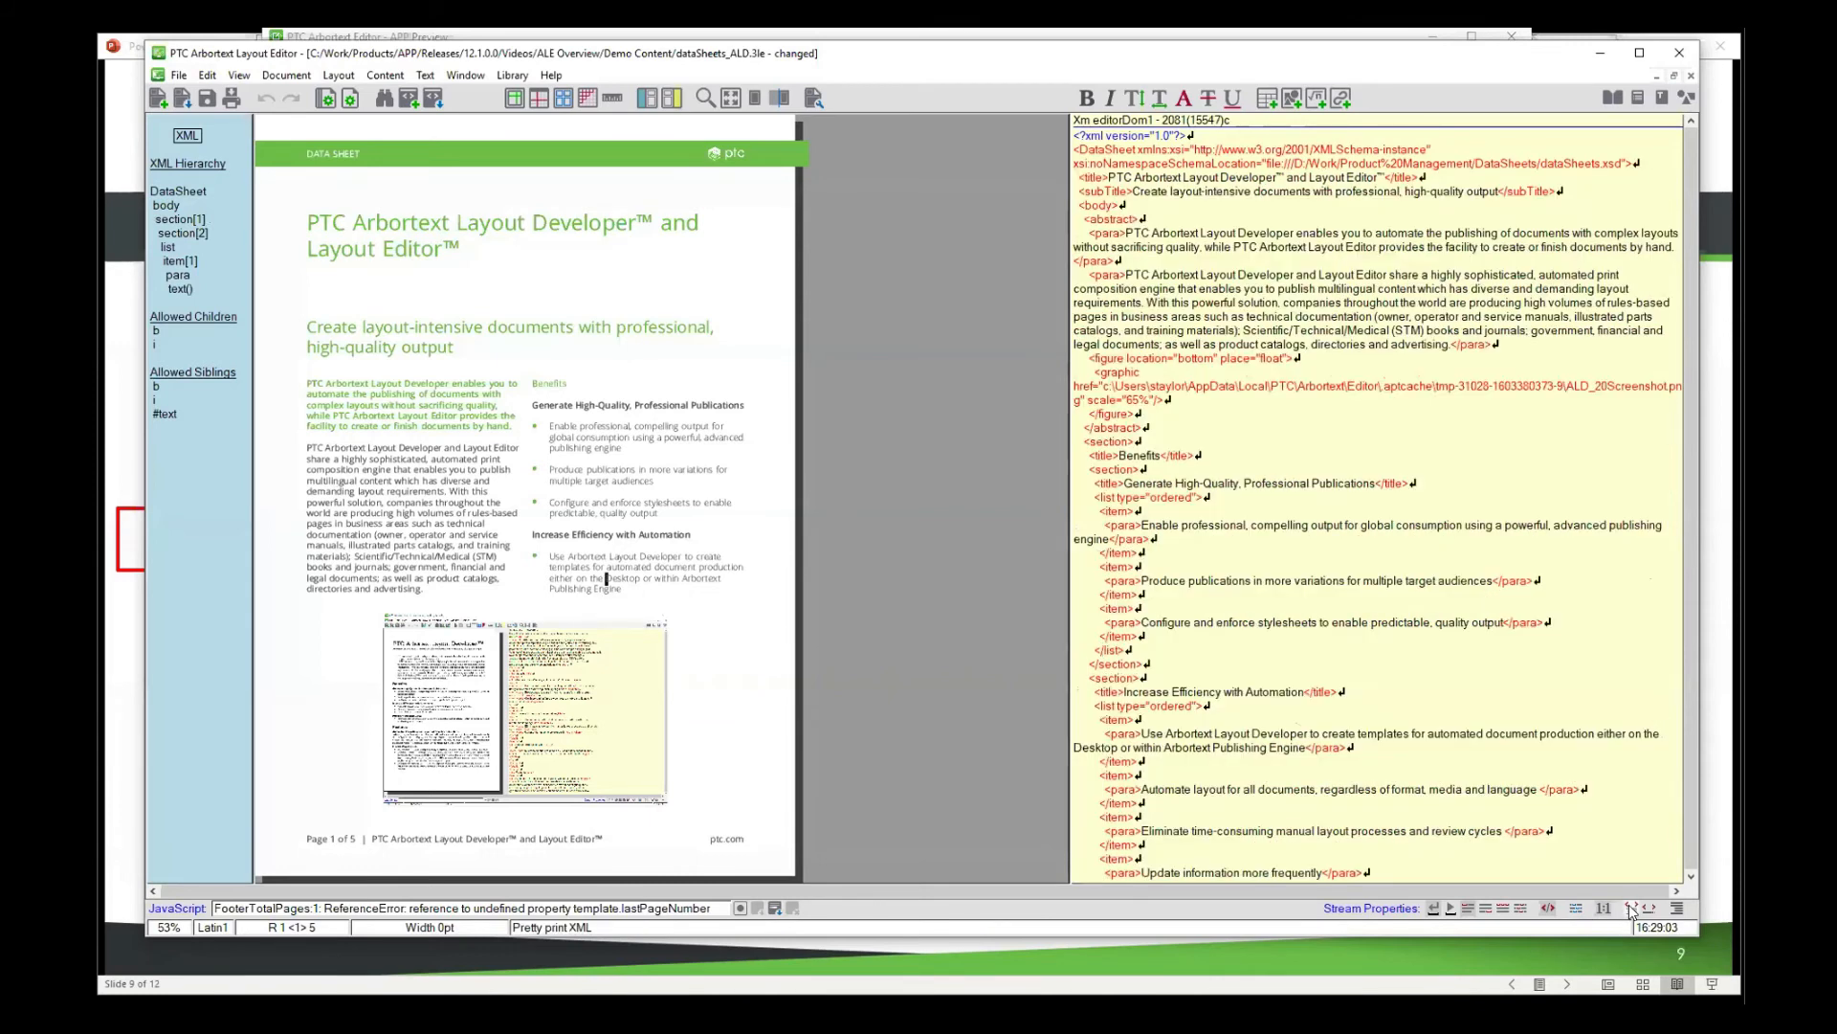
pyautogui.click(1649, 912)
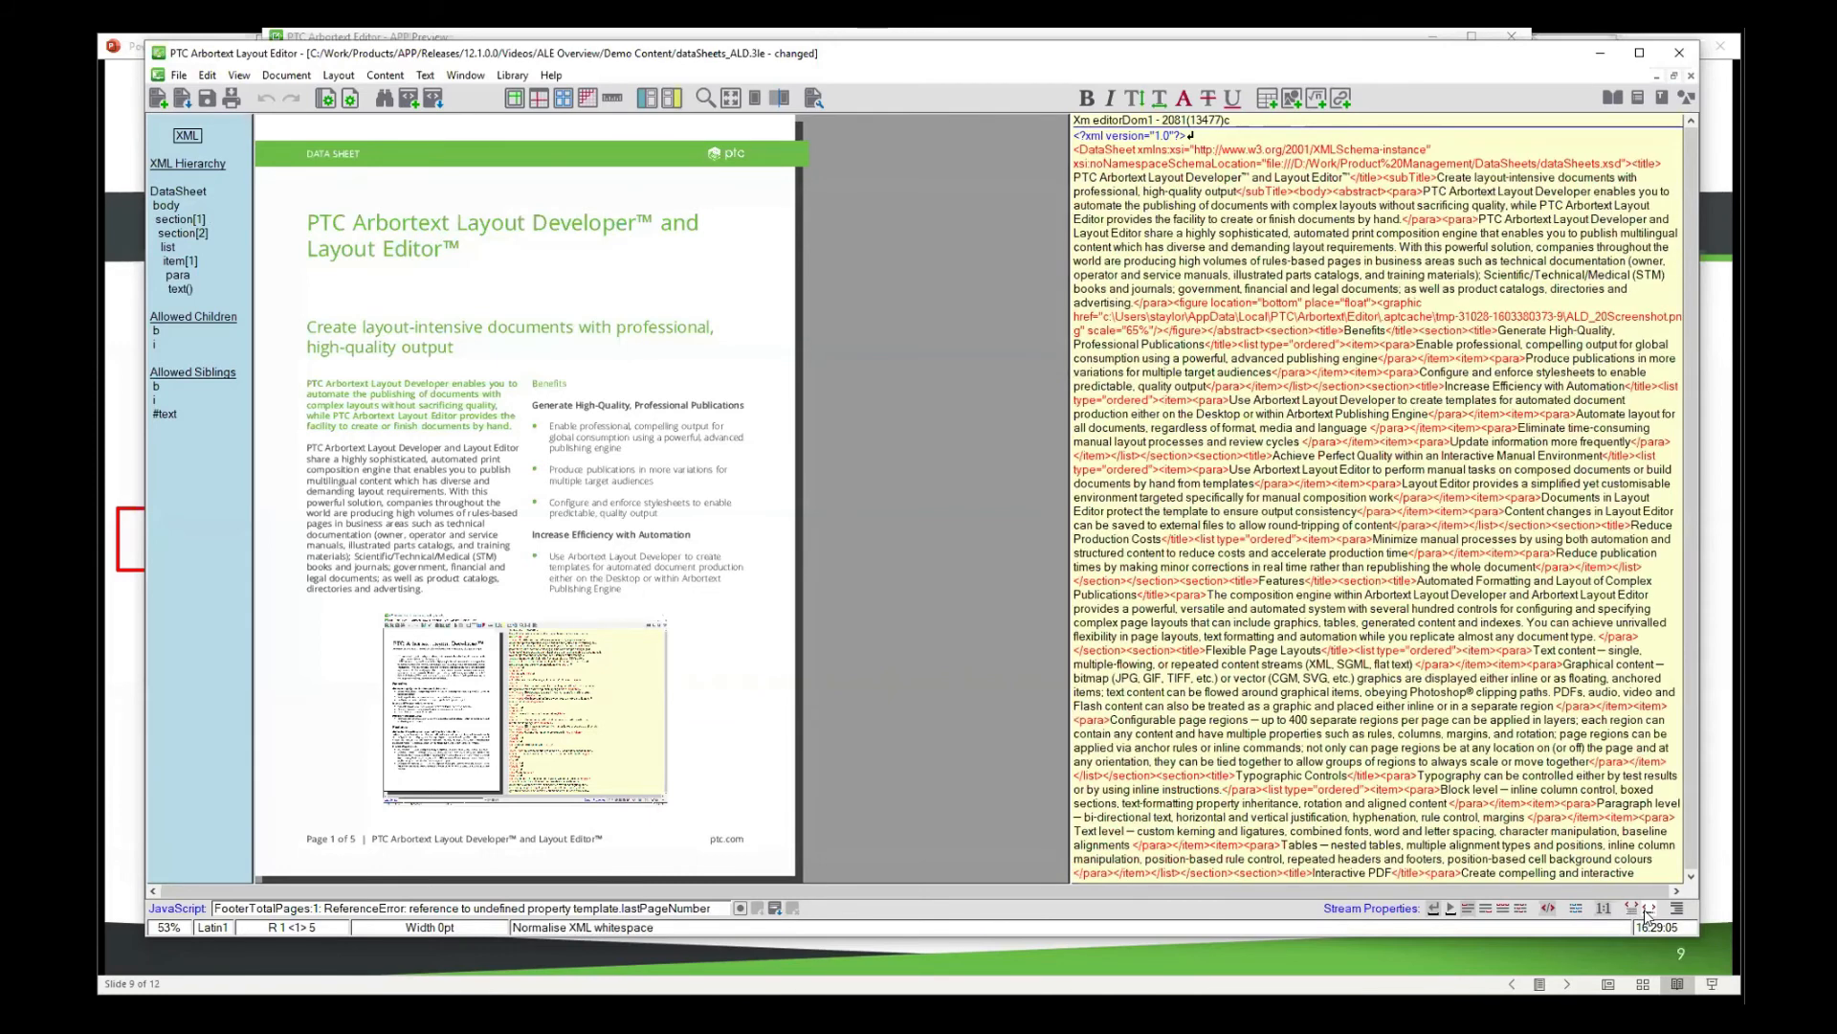
pyautogui.click(1624, 912)
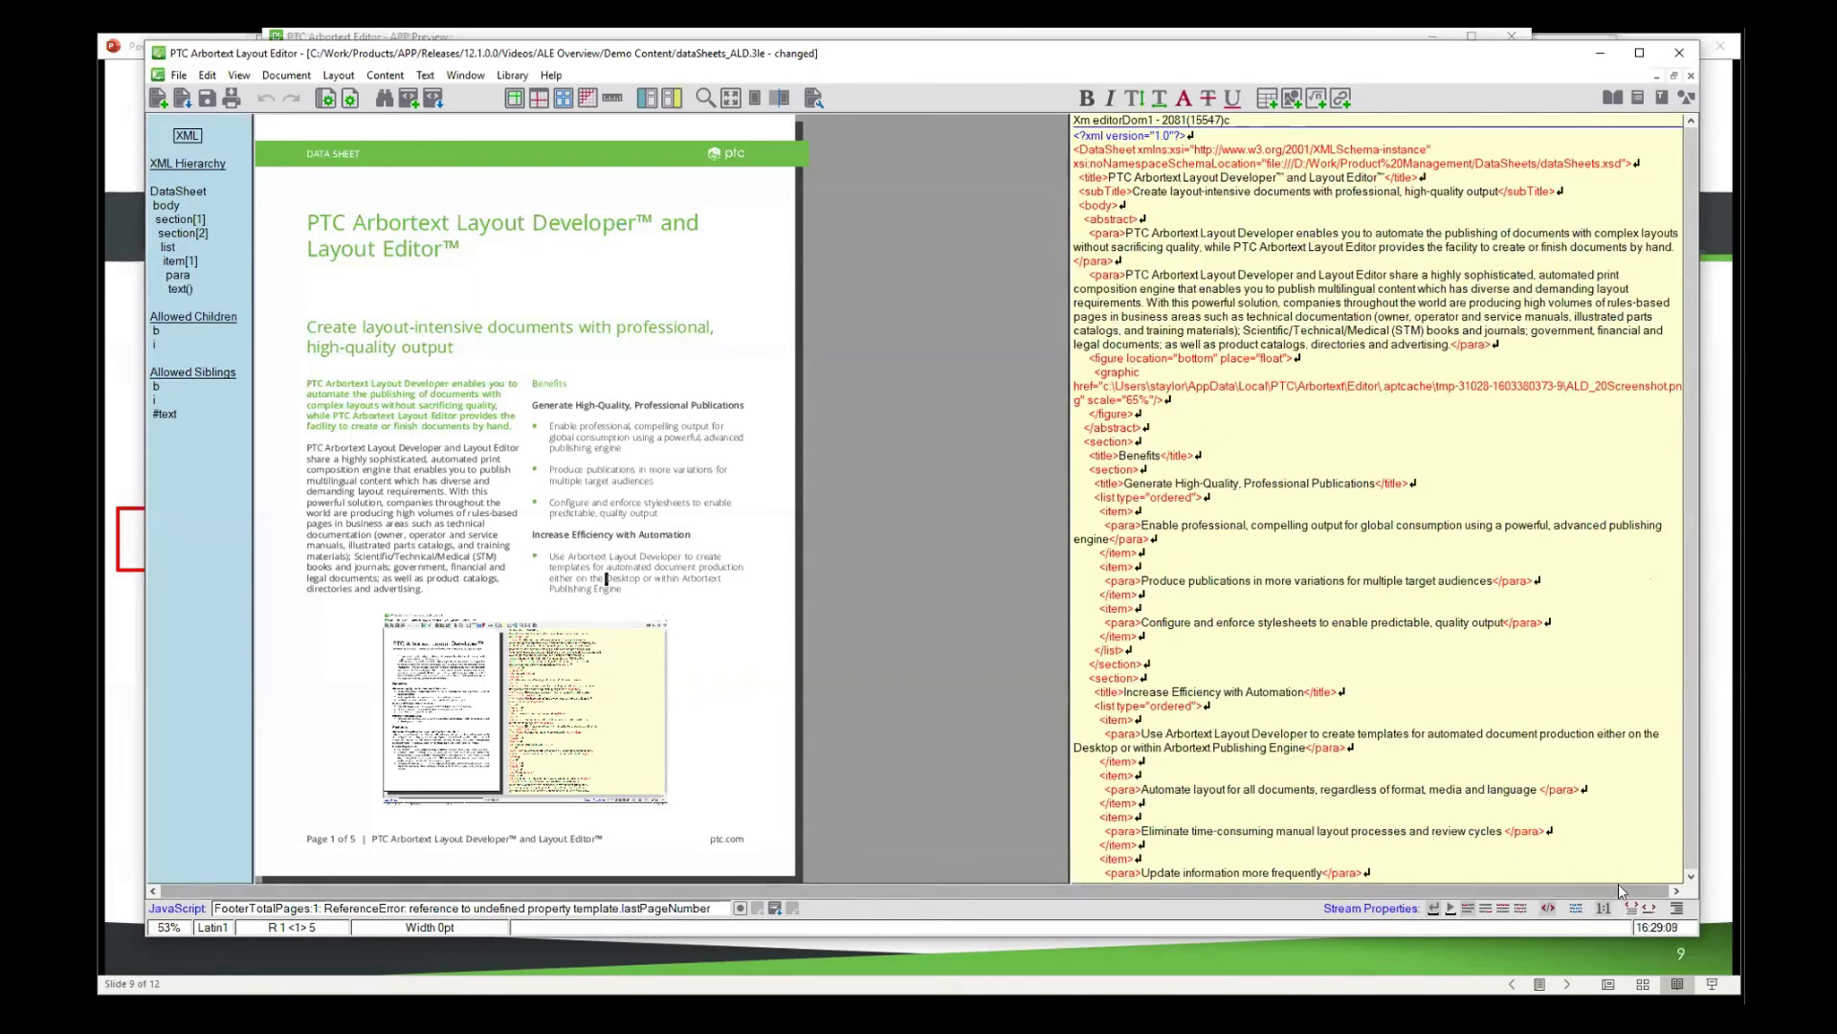
pyautogui.click(1650, 912)
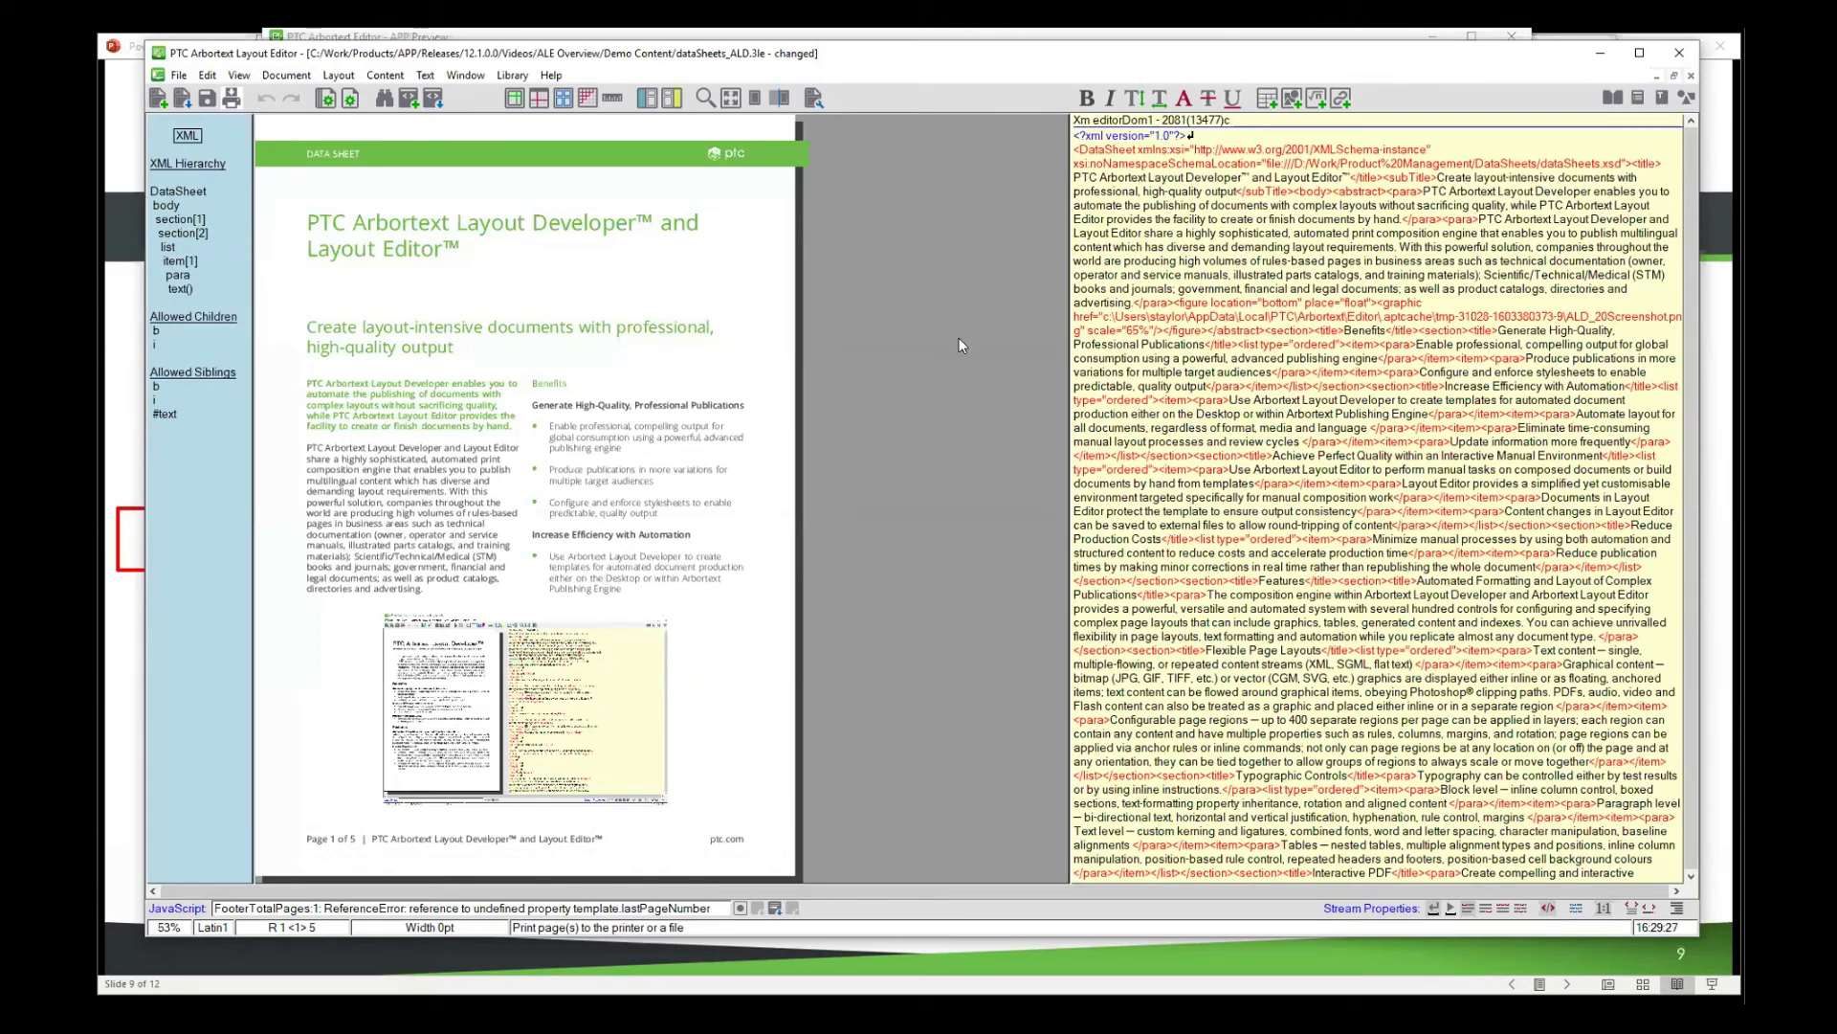
# - Place the cursor in the abstract paragraphs and a section tag of the XML source to examine their hierarchy and allowed elements
pyautogui.click(1357, 247)
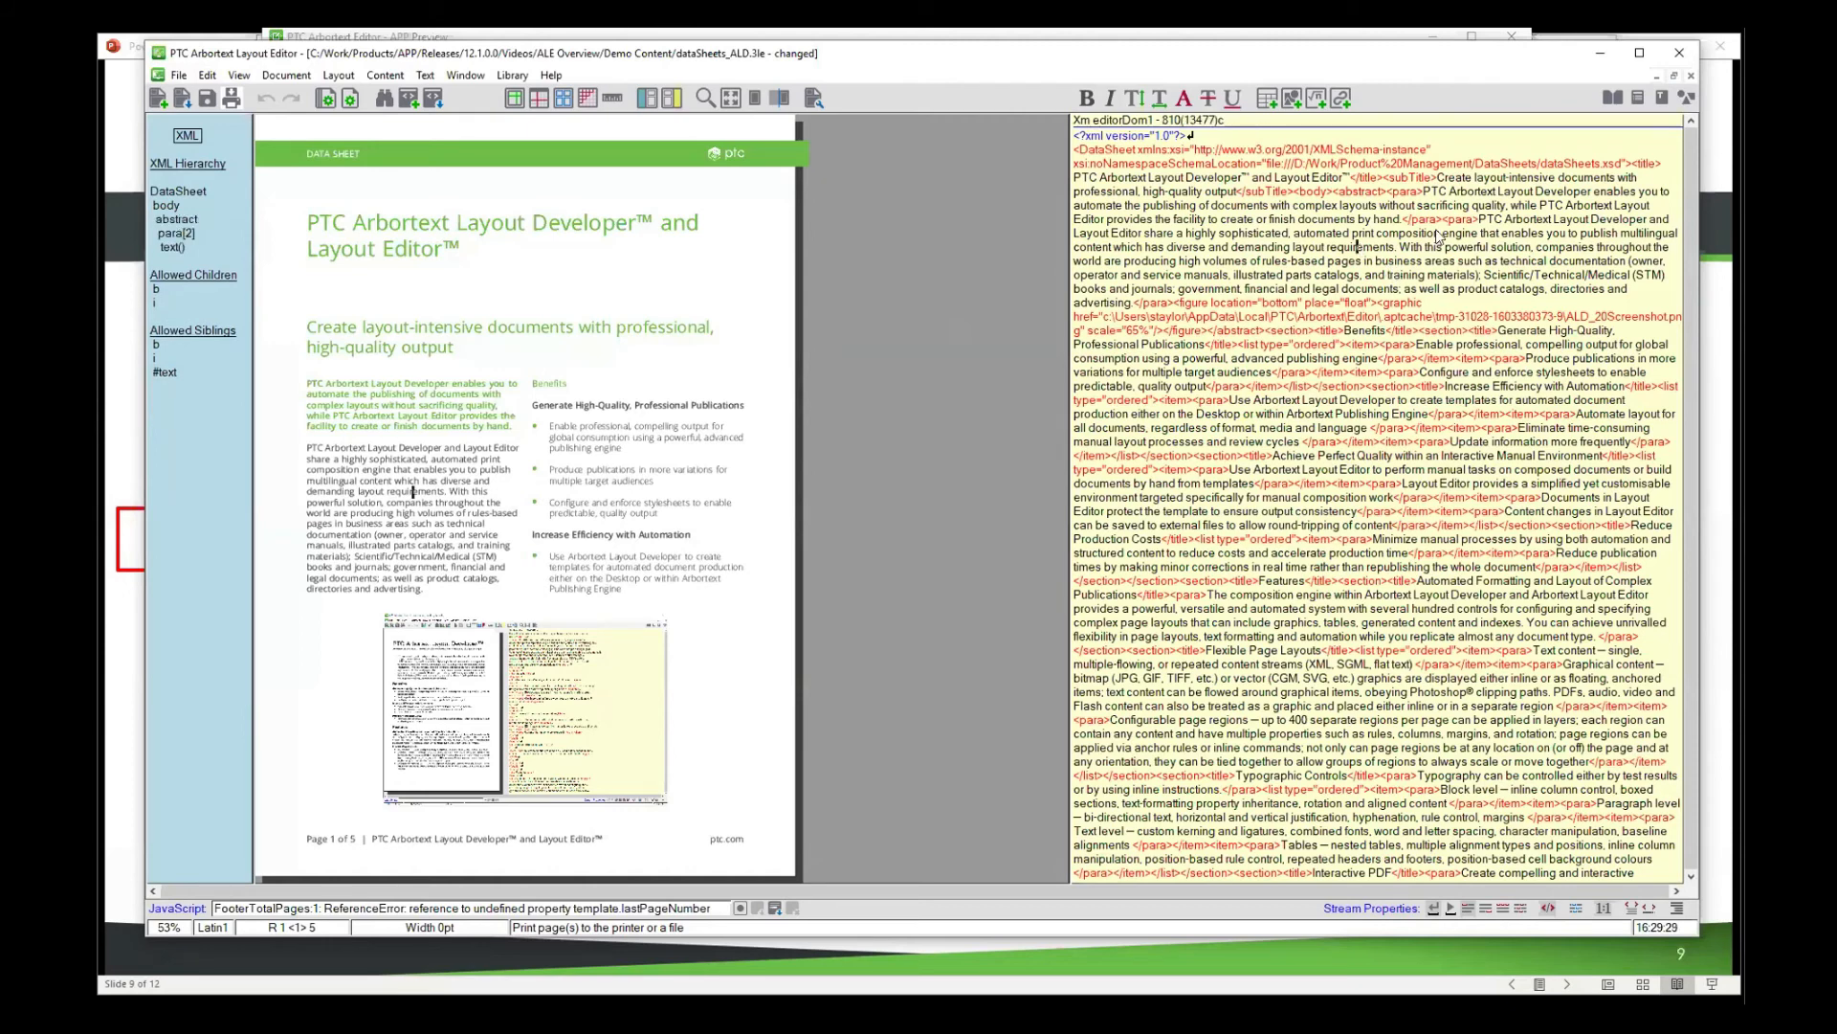
pyautogui.click(1347, 219)
pyautogui.click(1257, 267)
pyautogui.click(1391, 386)
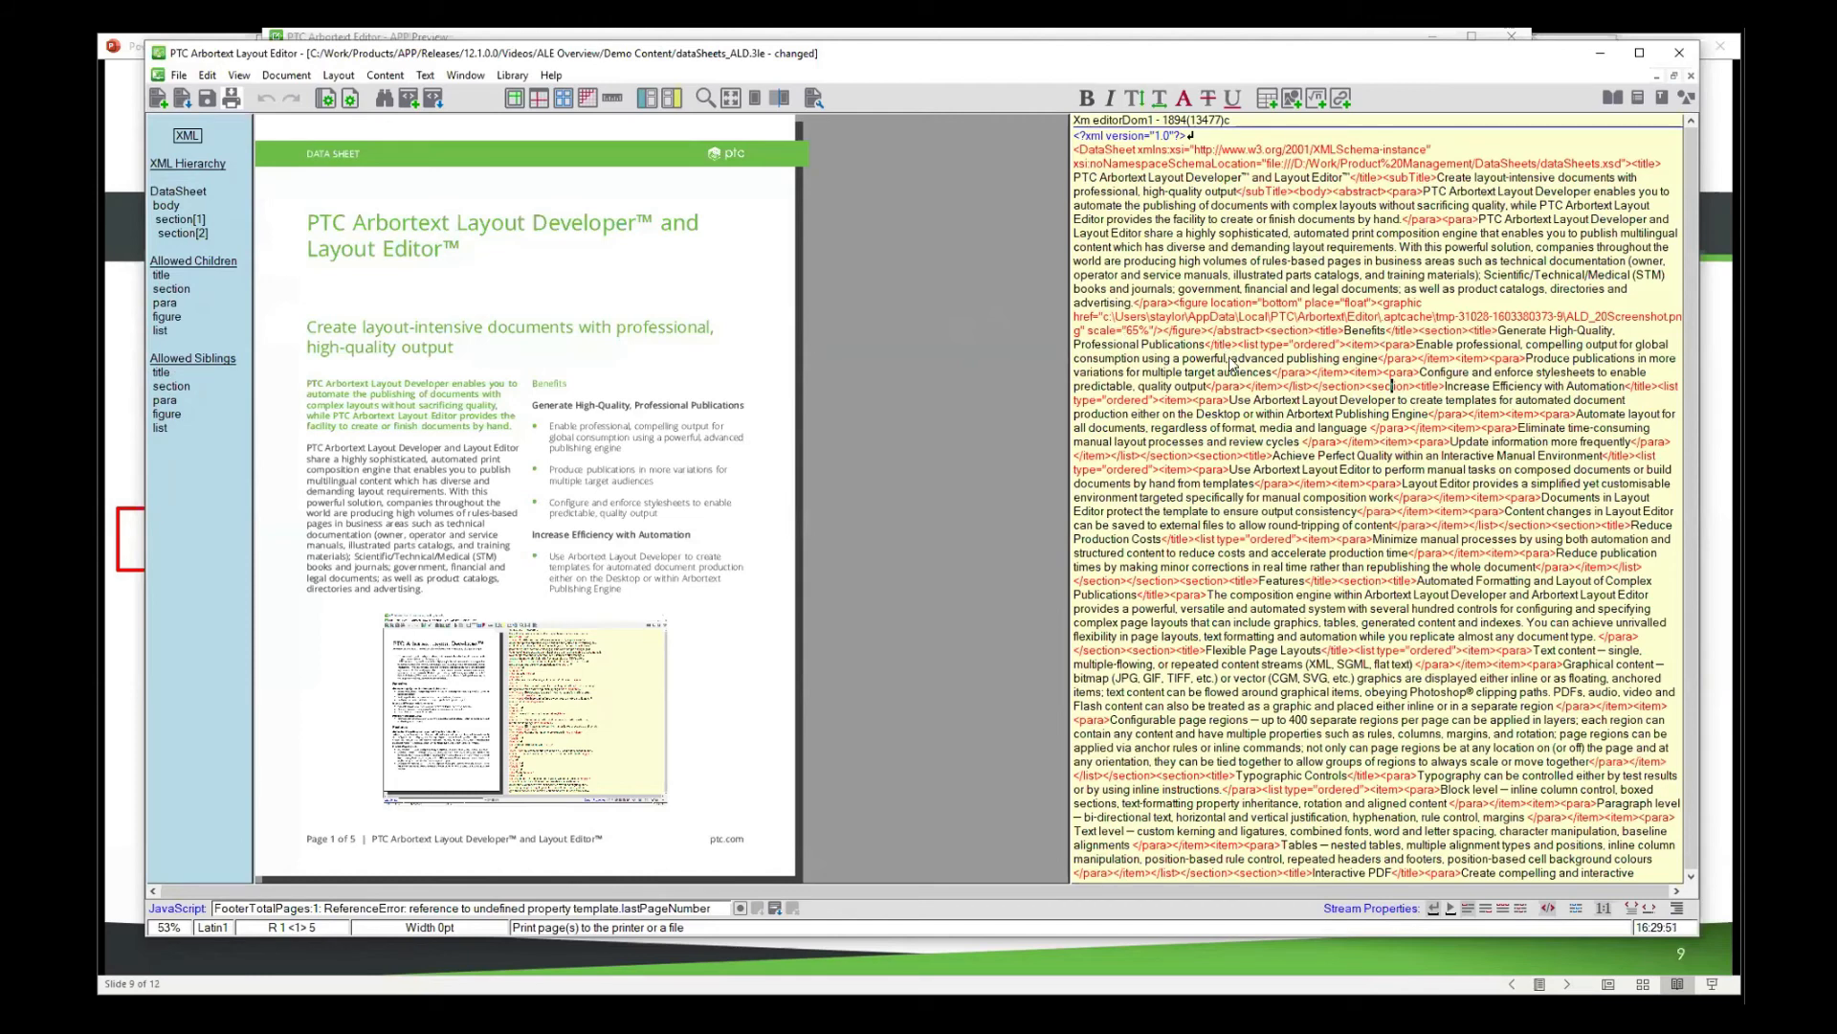
# - Compare the page-editing and text-editing modes, placing the cursor in the "Increase Efficiency with Automation" title and the second abstract paragraph
pyautogui.click(1462, 388)
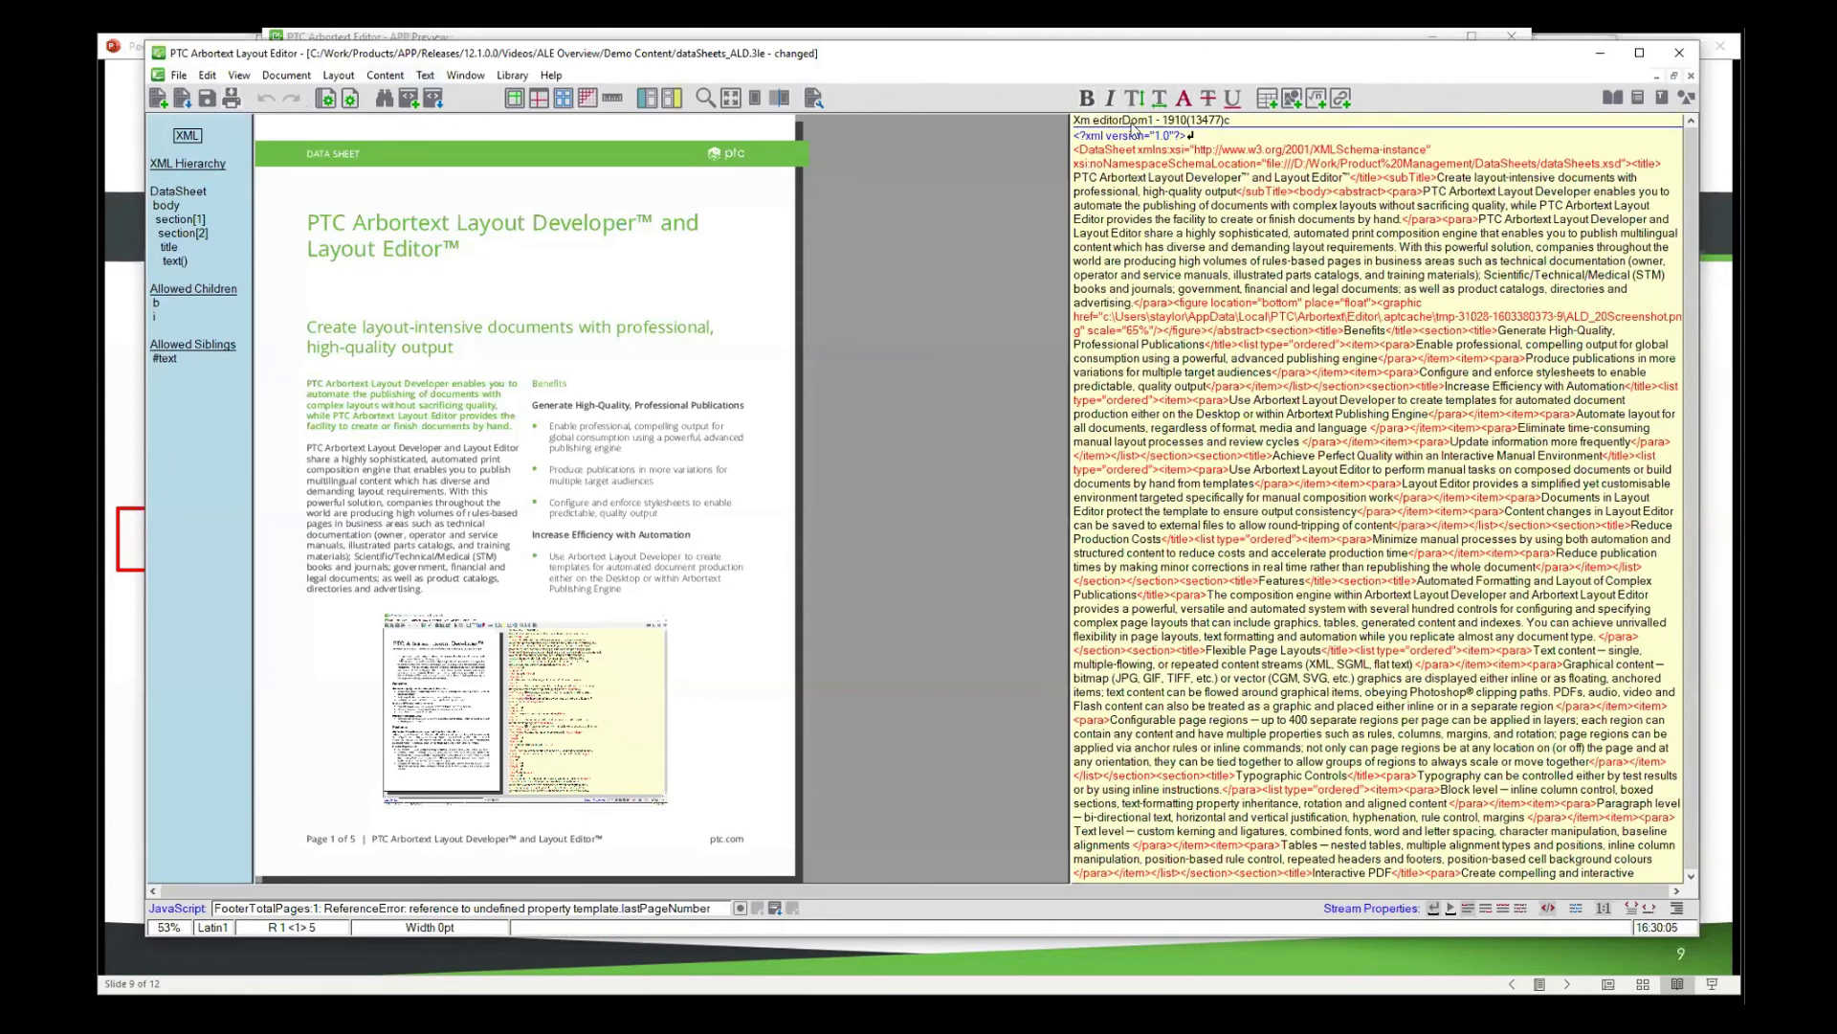
pyautogui.click(1636, 99)
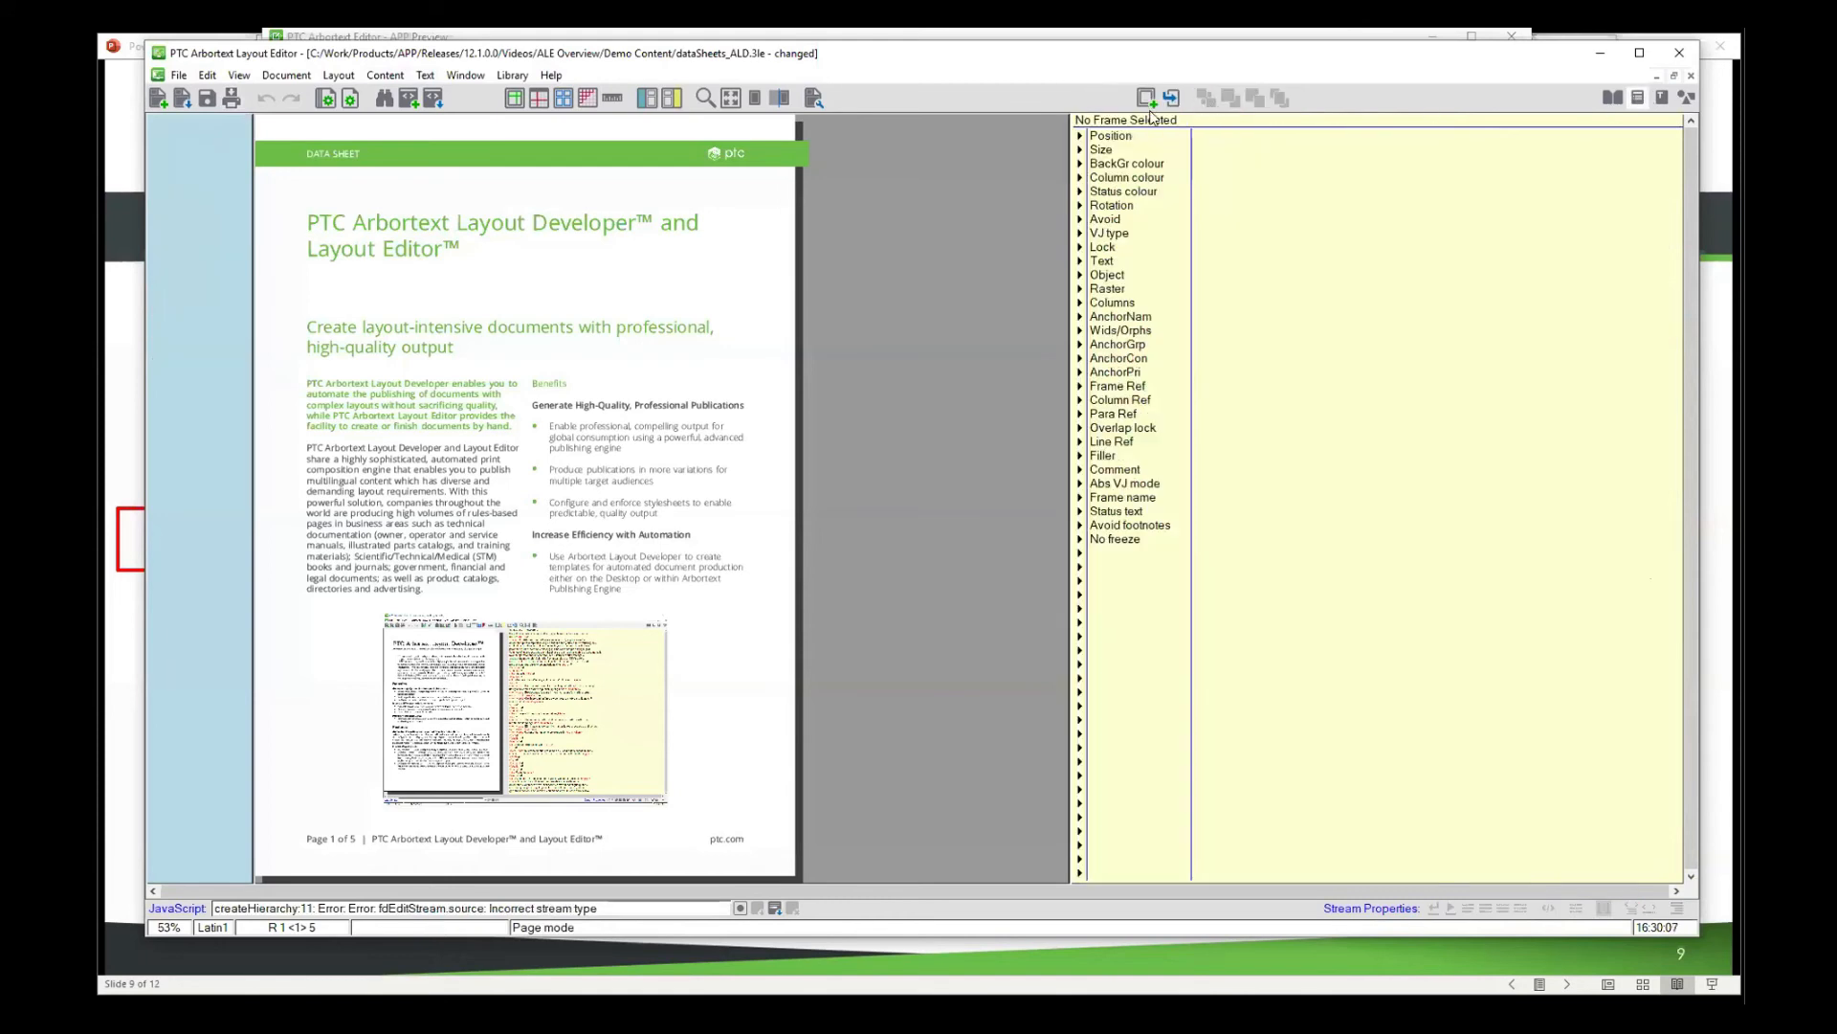
pyautogui.click(1662, 99)
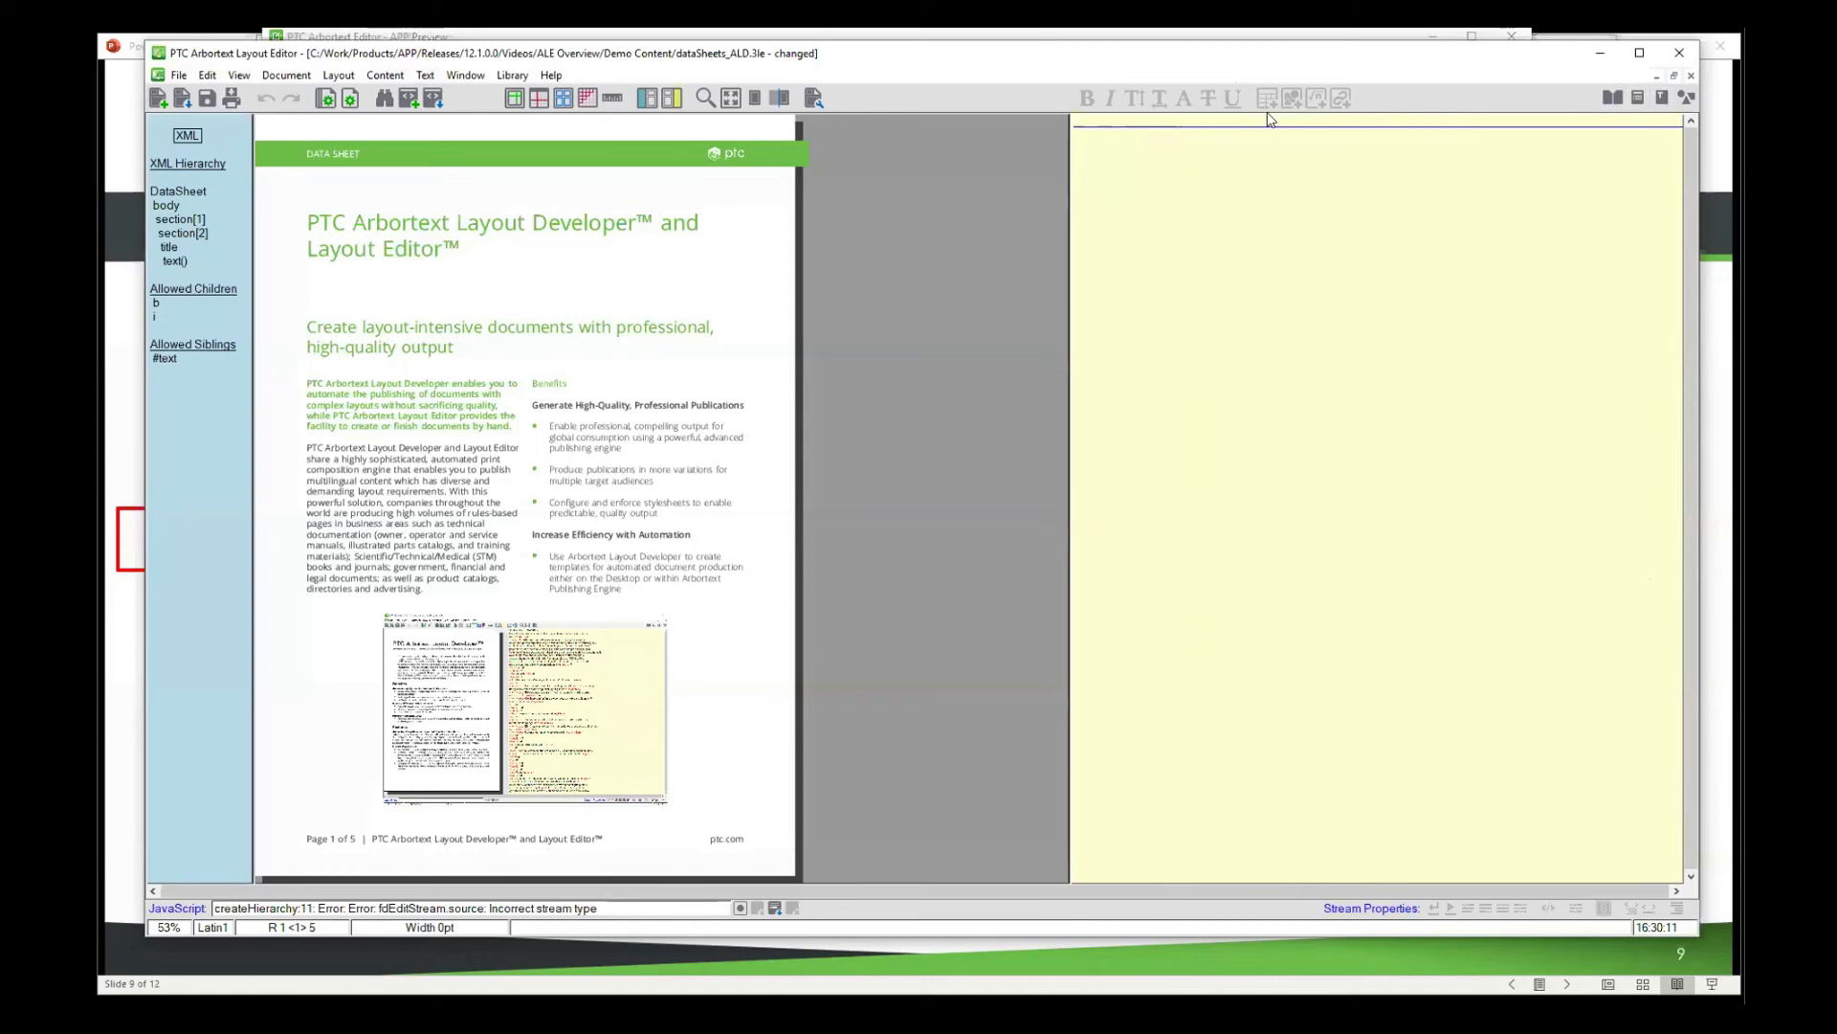
pyautogui.click(421, 459)
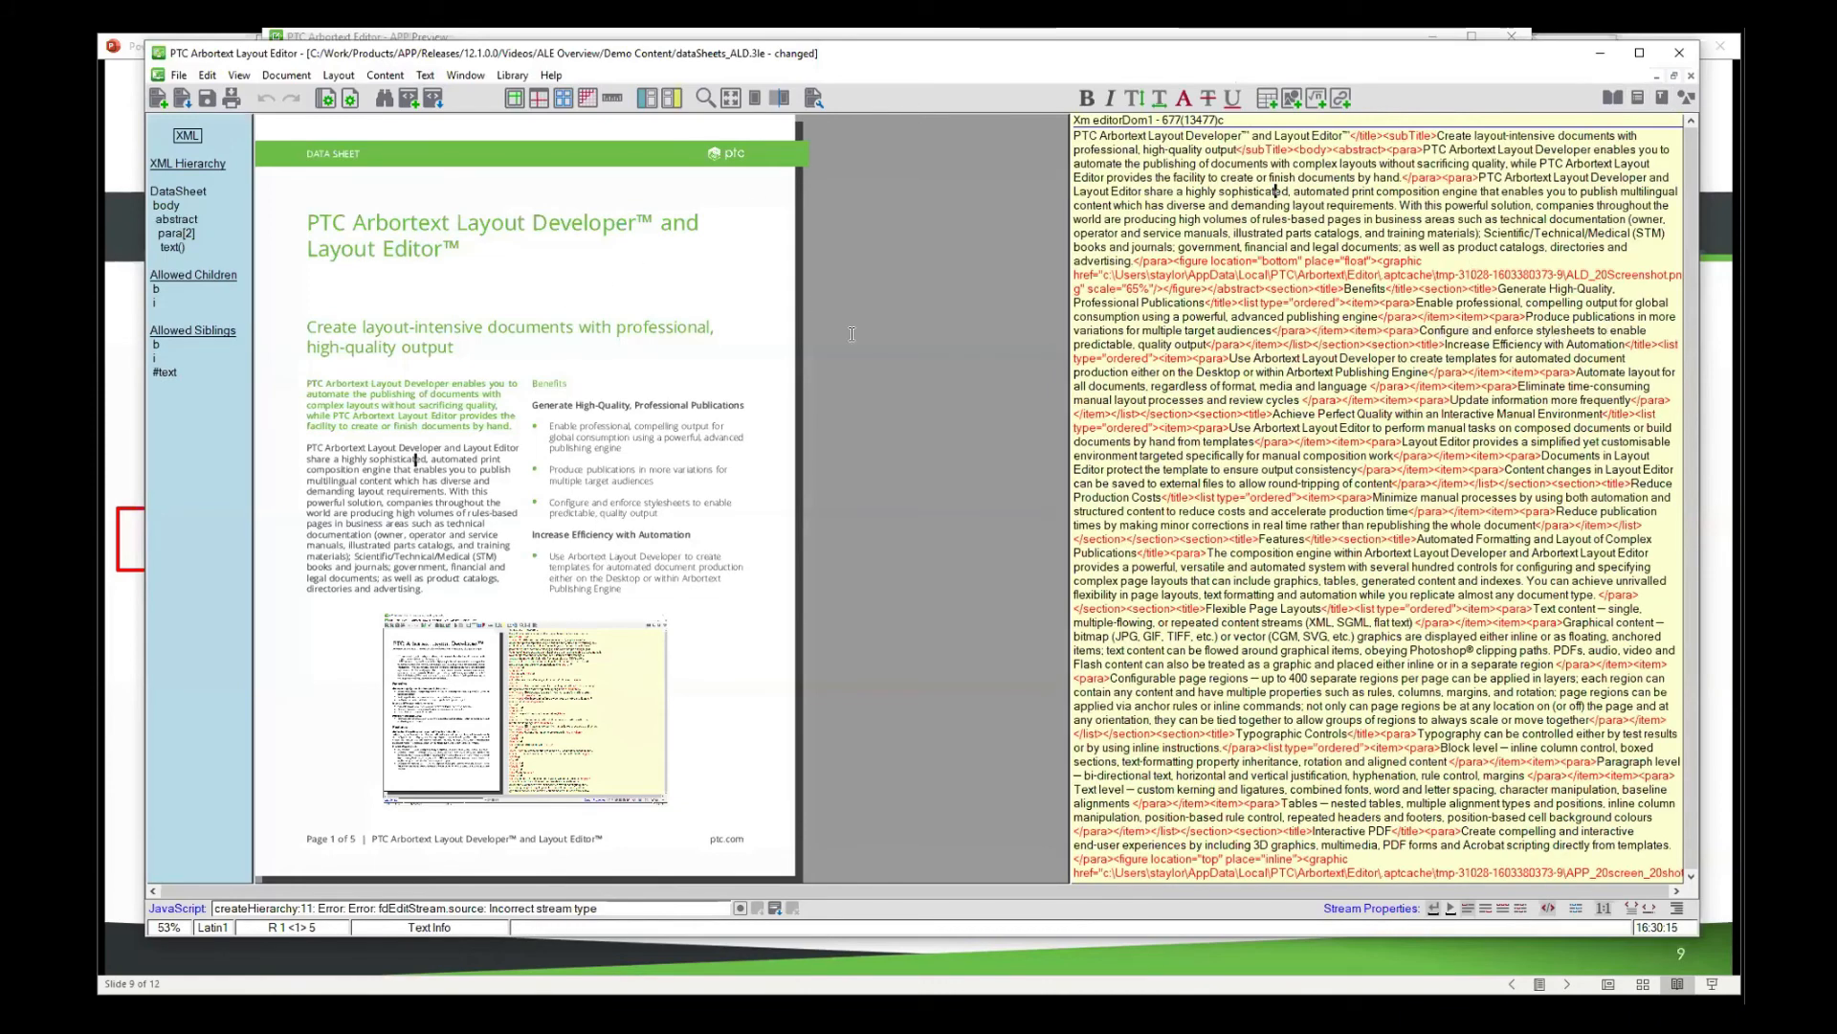
# - Go to page 4 of the document and show the frame outlines and labels
pyautogui.press('pagedown')
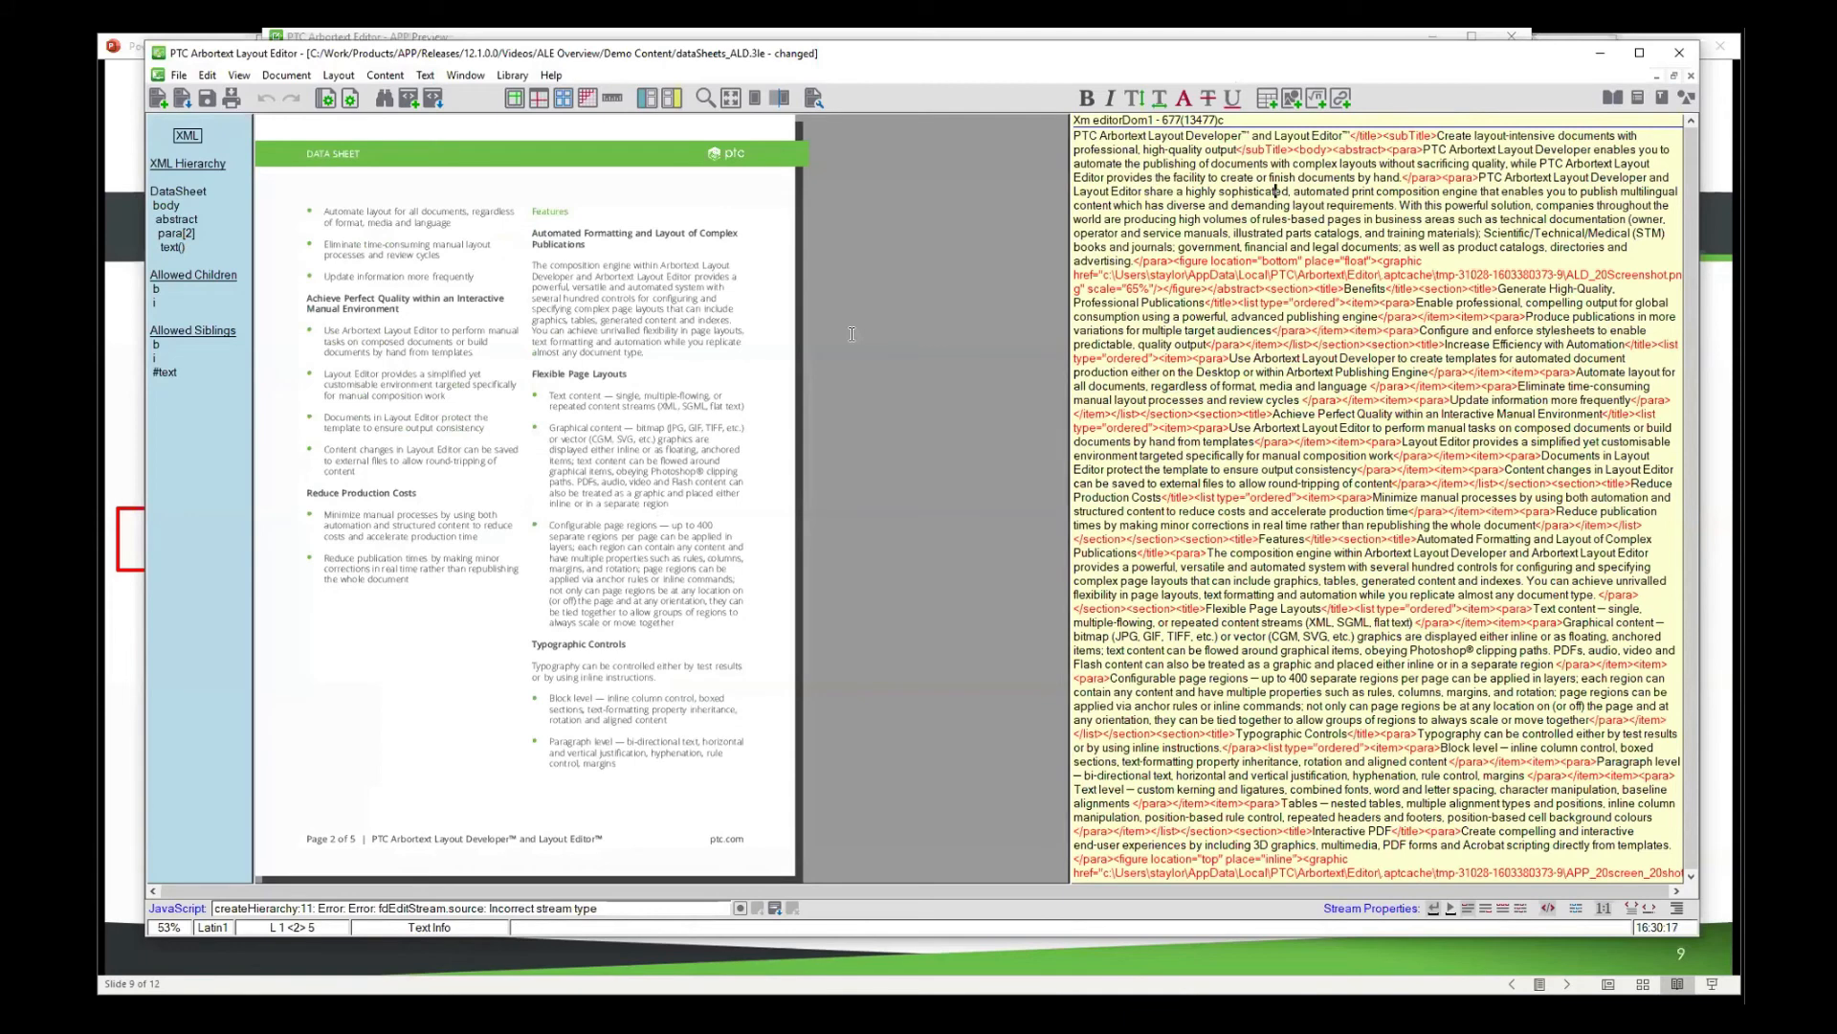
pyautogui.press('pagedown')
pyautogui.press('pagedown')
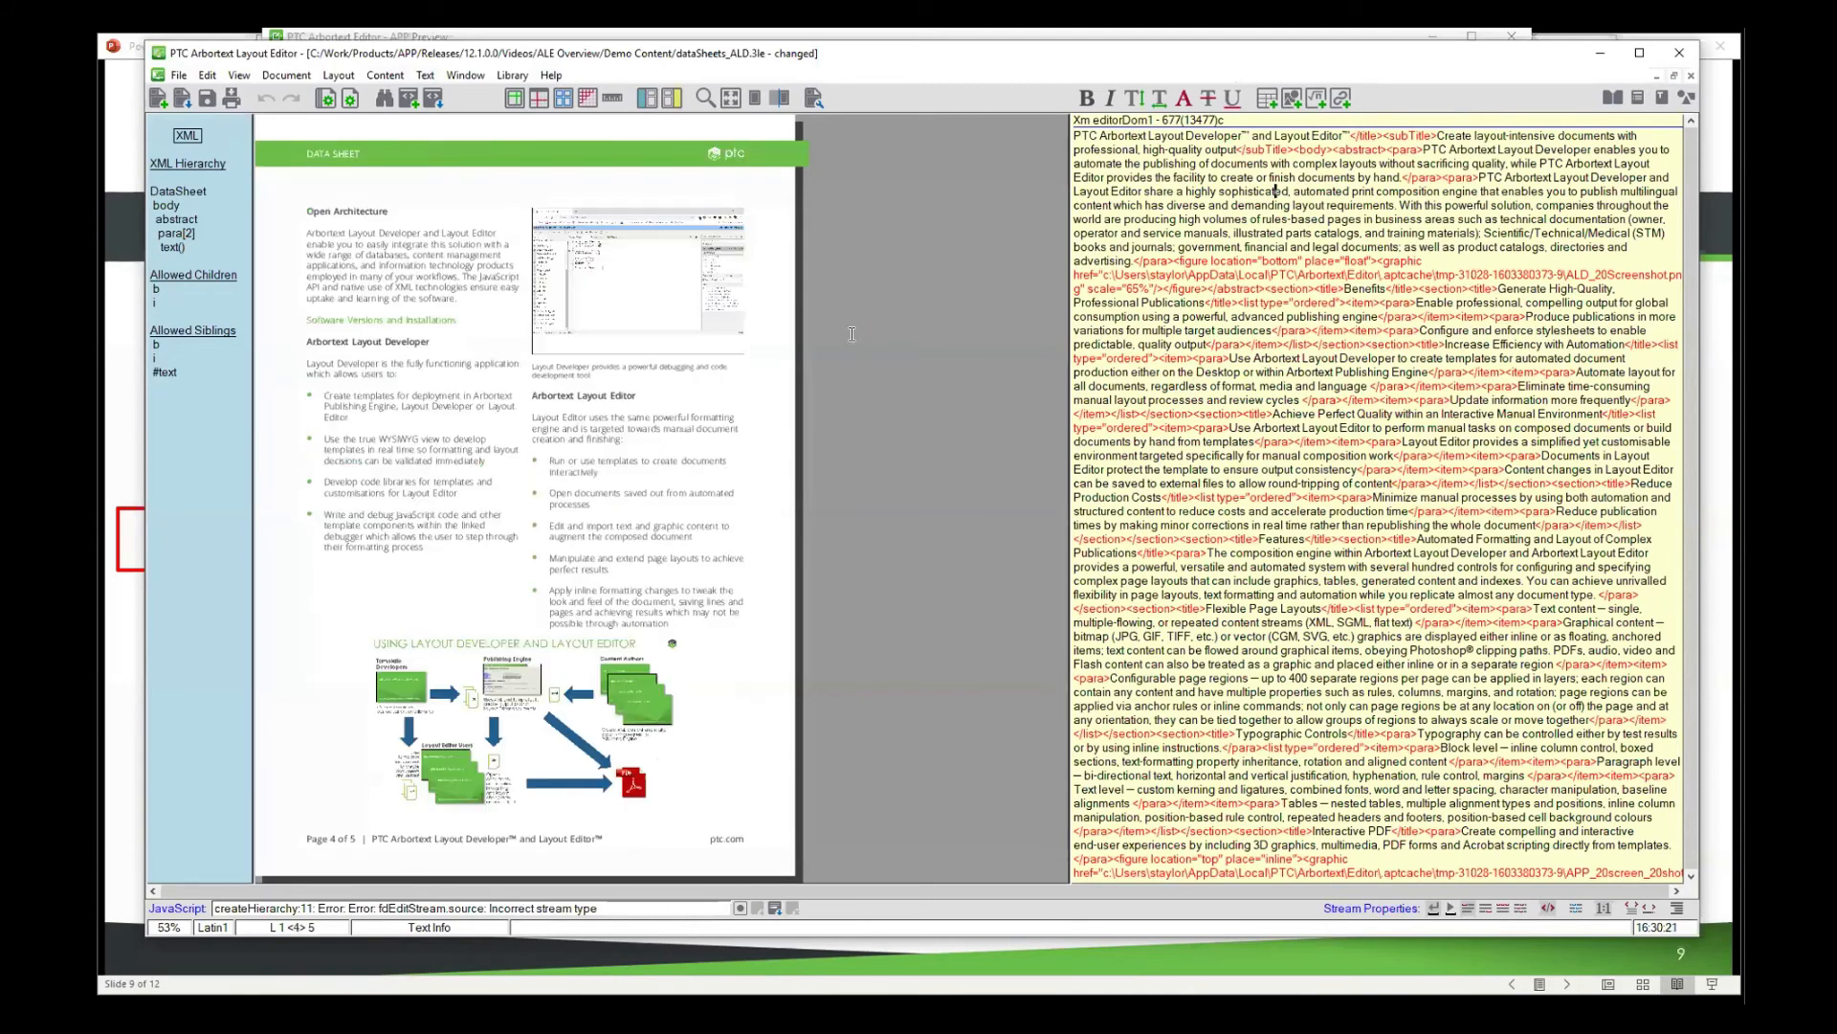
pyautogui.click(514, 97)
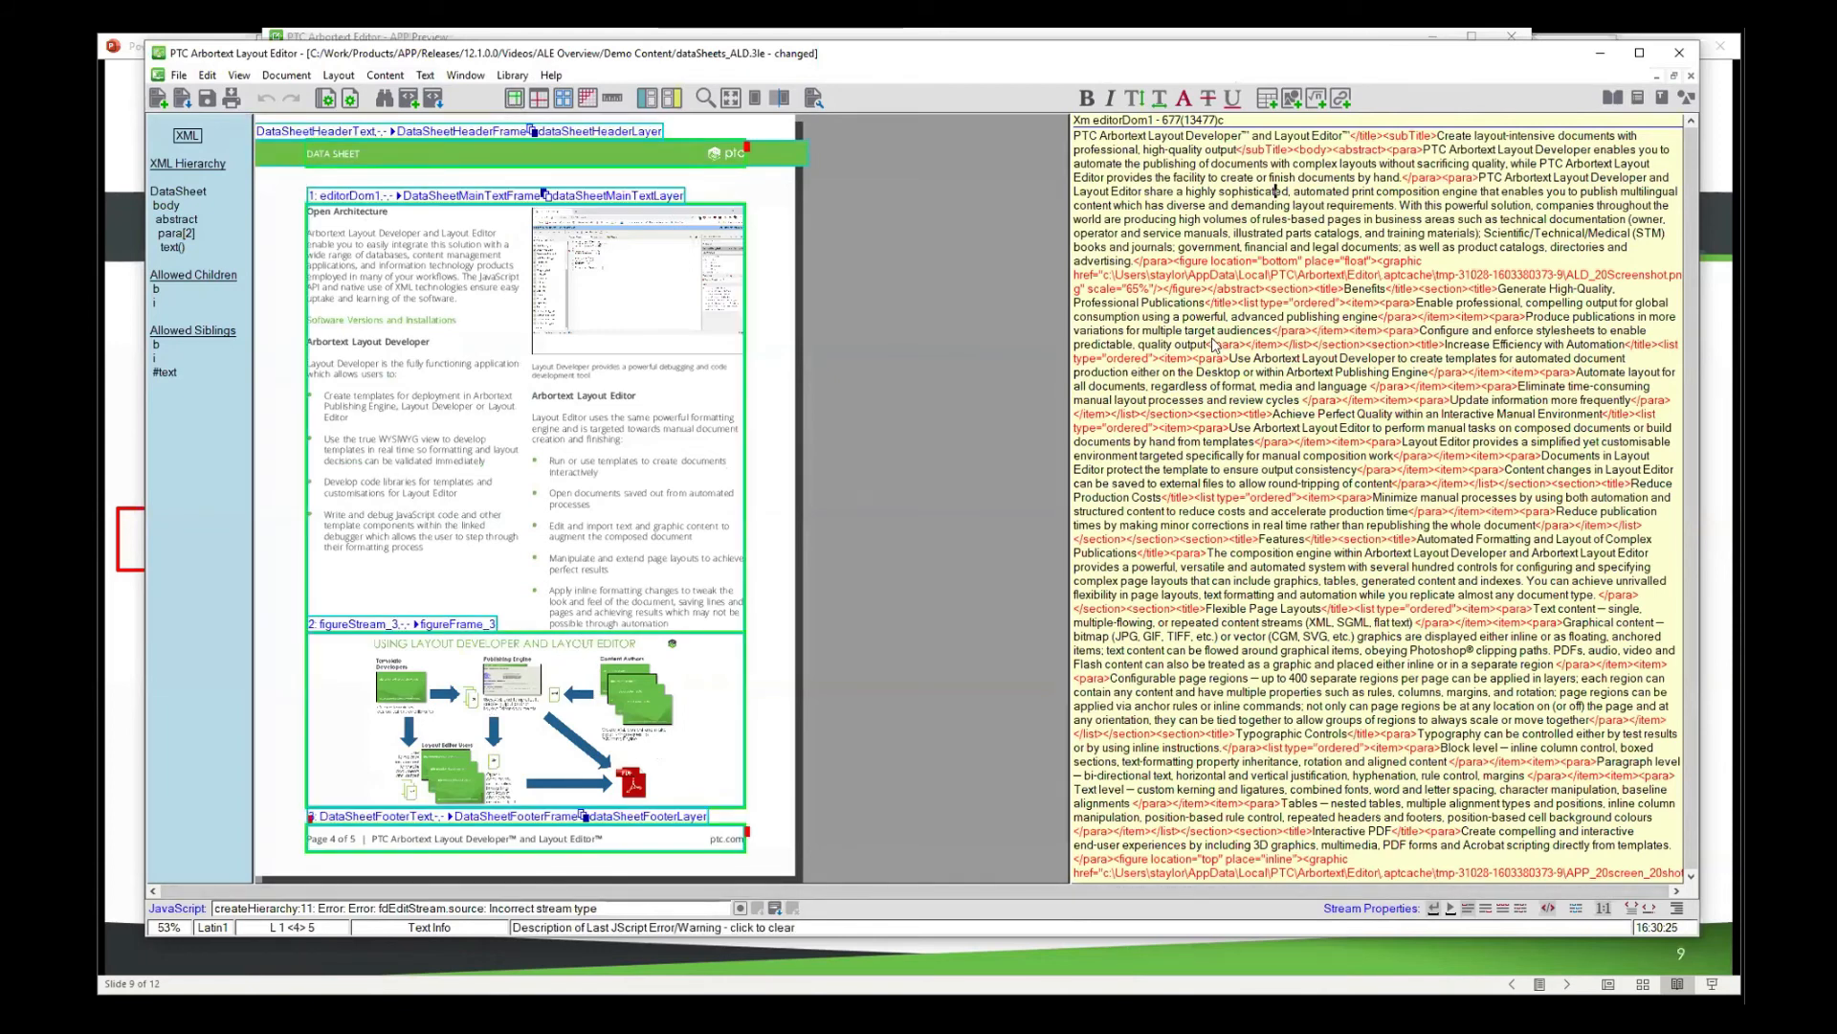
# - In page mode, resize the workflow diagram's frame on page 4 from its upper edge to a height of about 205 pt
pyautogui.click(1636, 99)
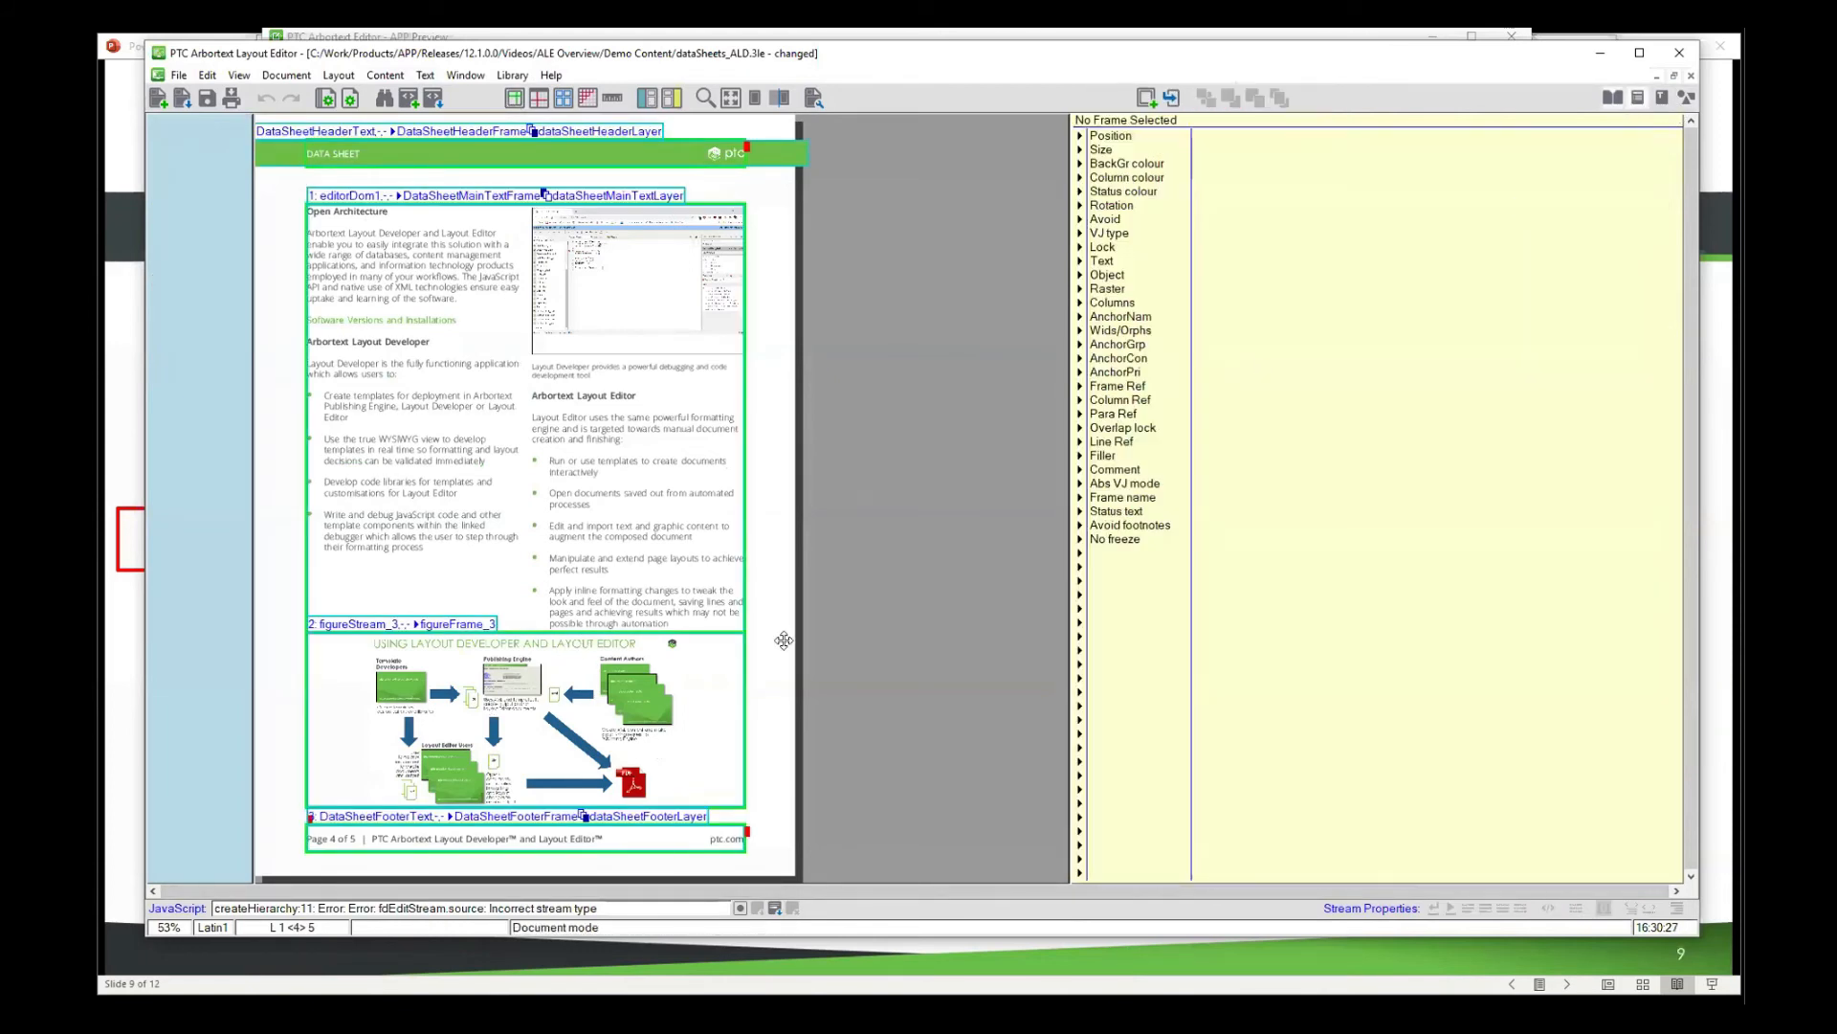
pyautogui.click(558, 721)
pyautogui.moveTo(558, 722)
pyautogui.mouseDown()
pyautogui.moveTo(537, 565)
pyautogui.moveTo(562, 722)
pyautogui.mouseUp()
pyautogui.moveTo(595, 631); pyautogui.dragTo(598, 568)
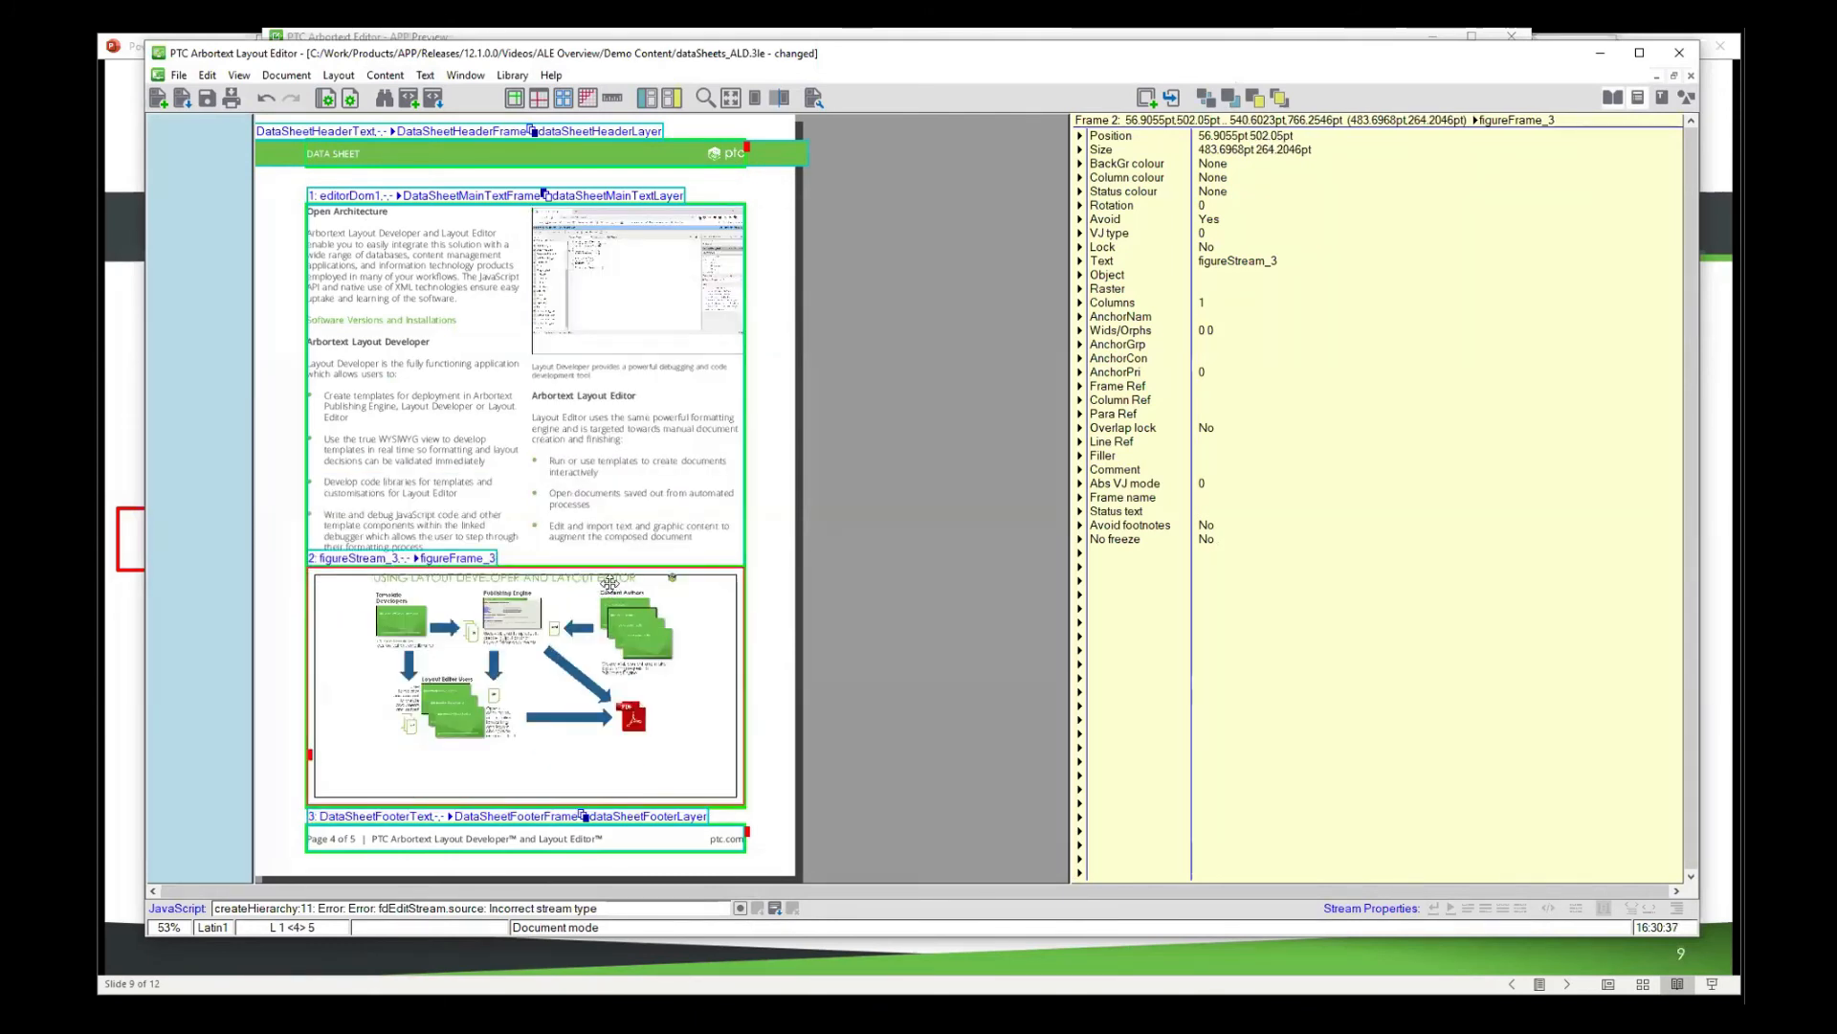
pyautogui.moveTo(603, 578); pyautogui.dragTo(602, 621)
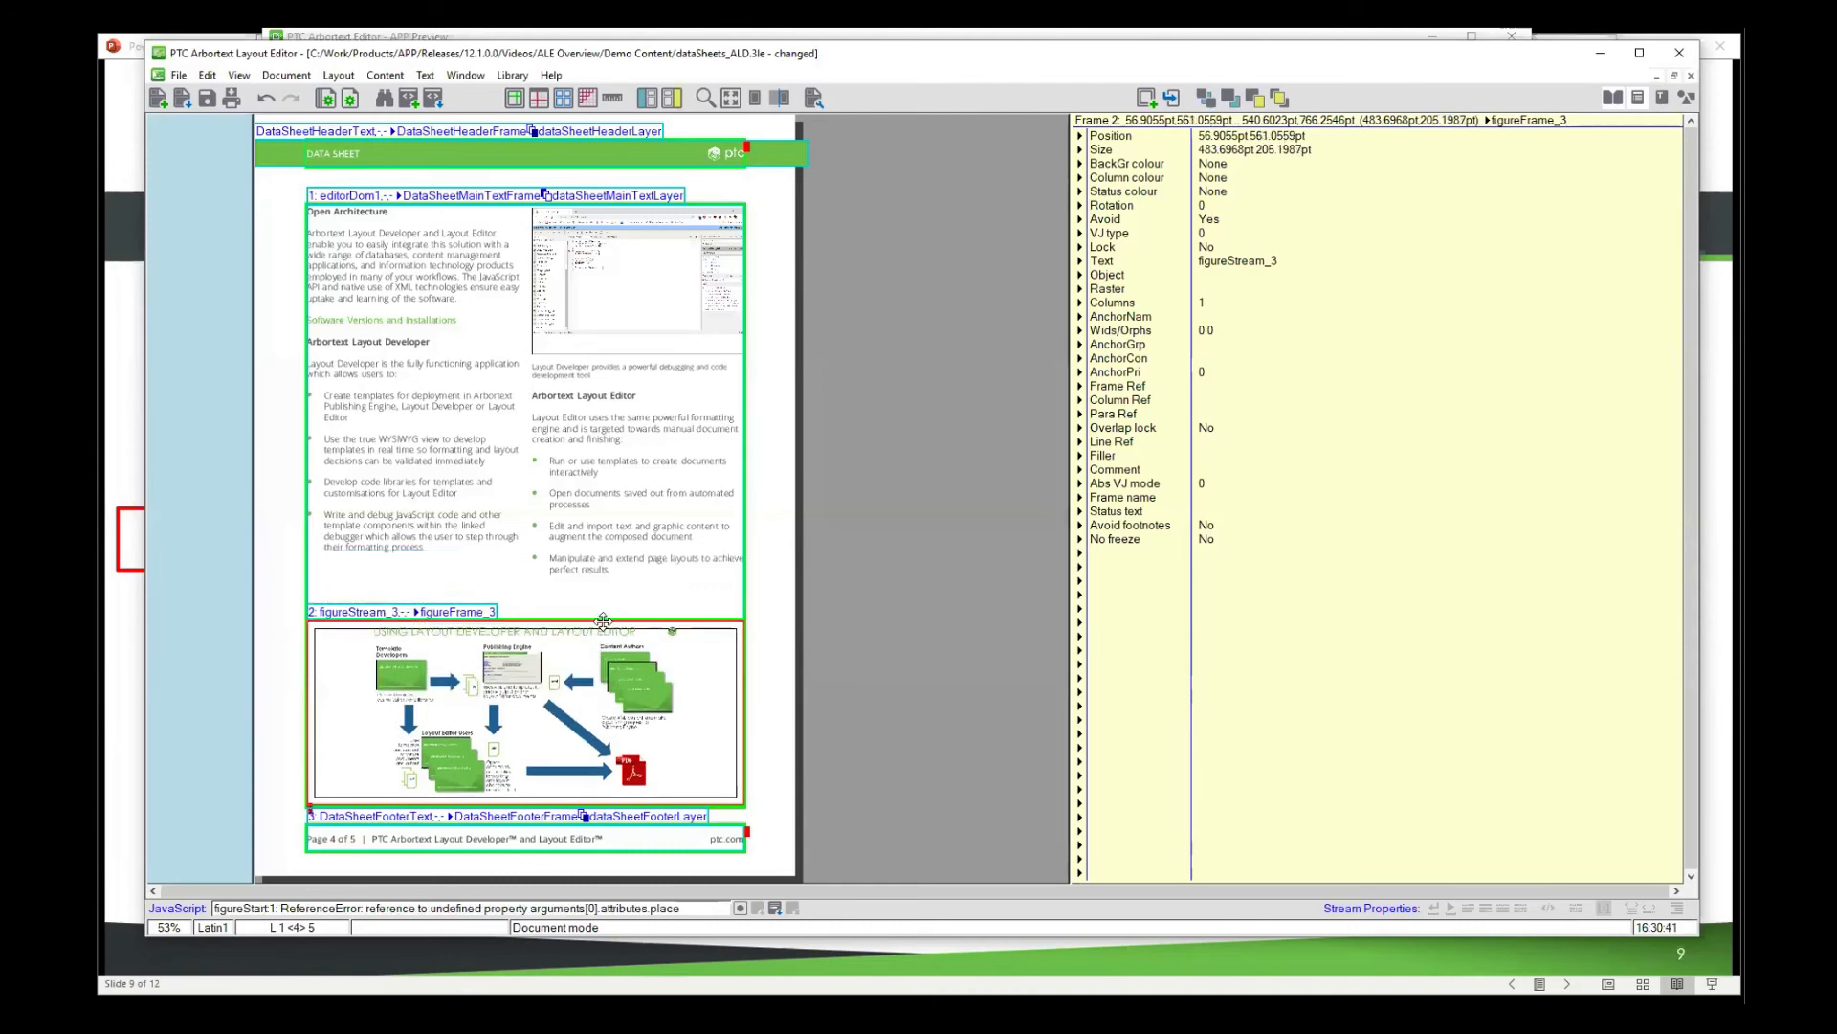
# - Return to text editing on page 2 and make the word "information" bold in the "Update information more frequently" list item
pyautogui.press('pageup')
pyautogui.press('pageup')
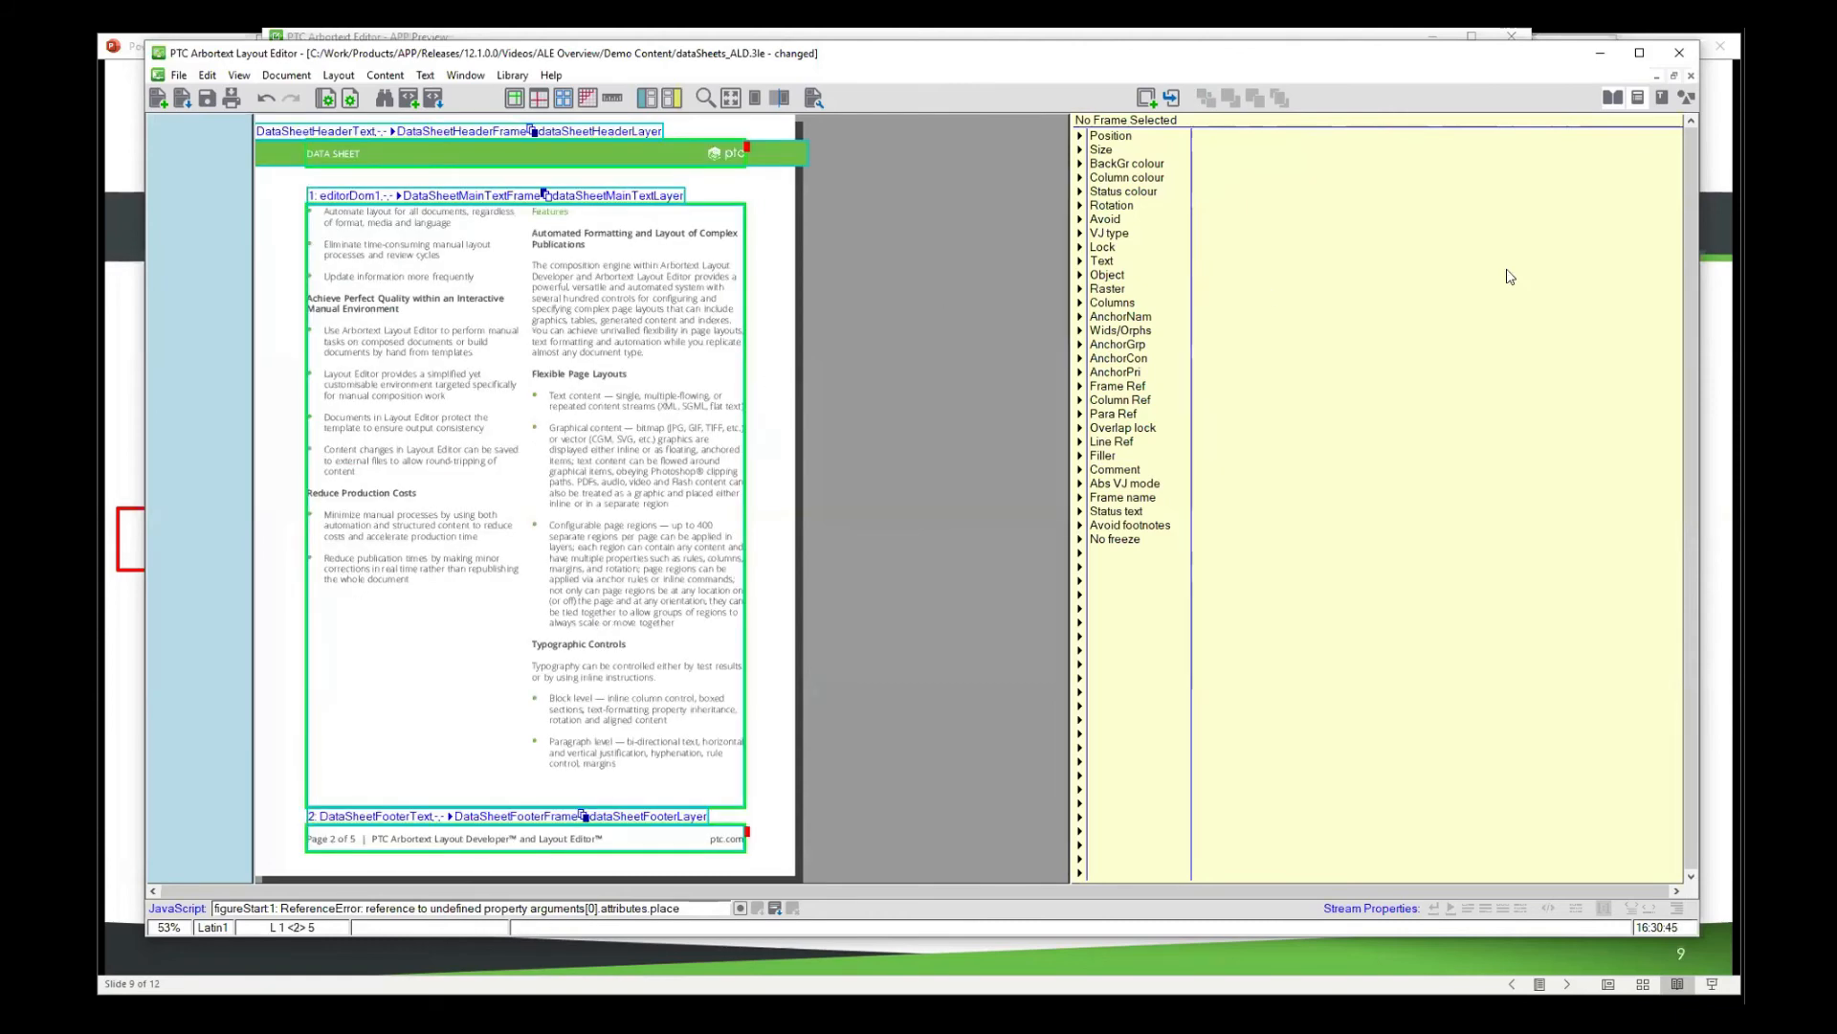
pyautogui.click(1634, 112)
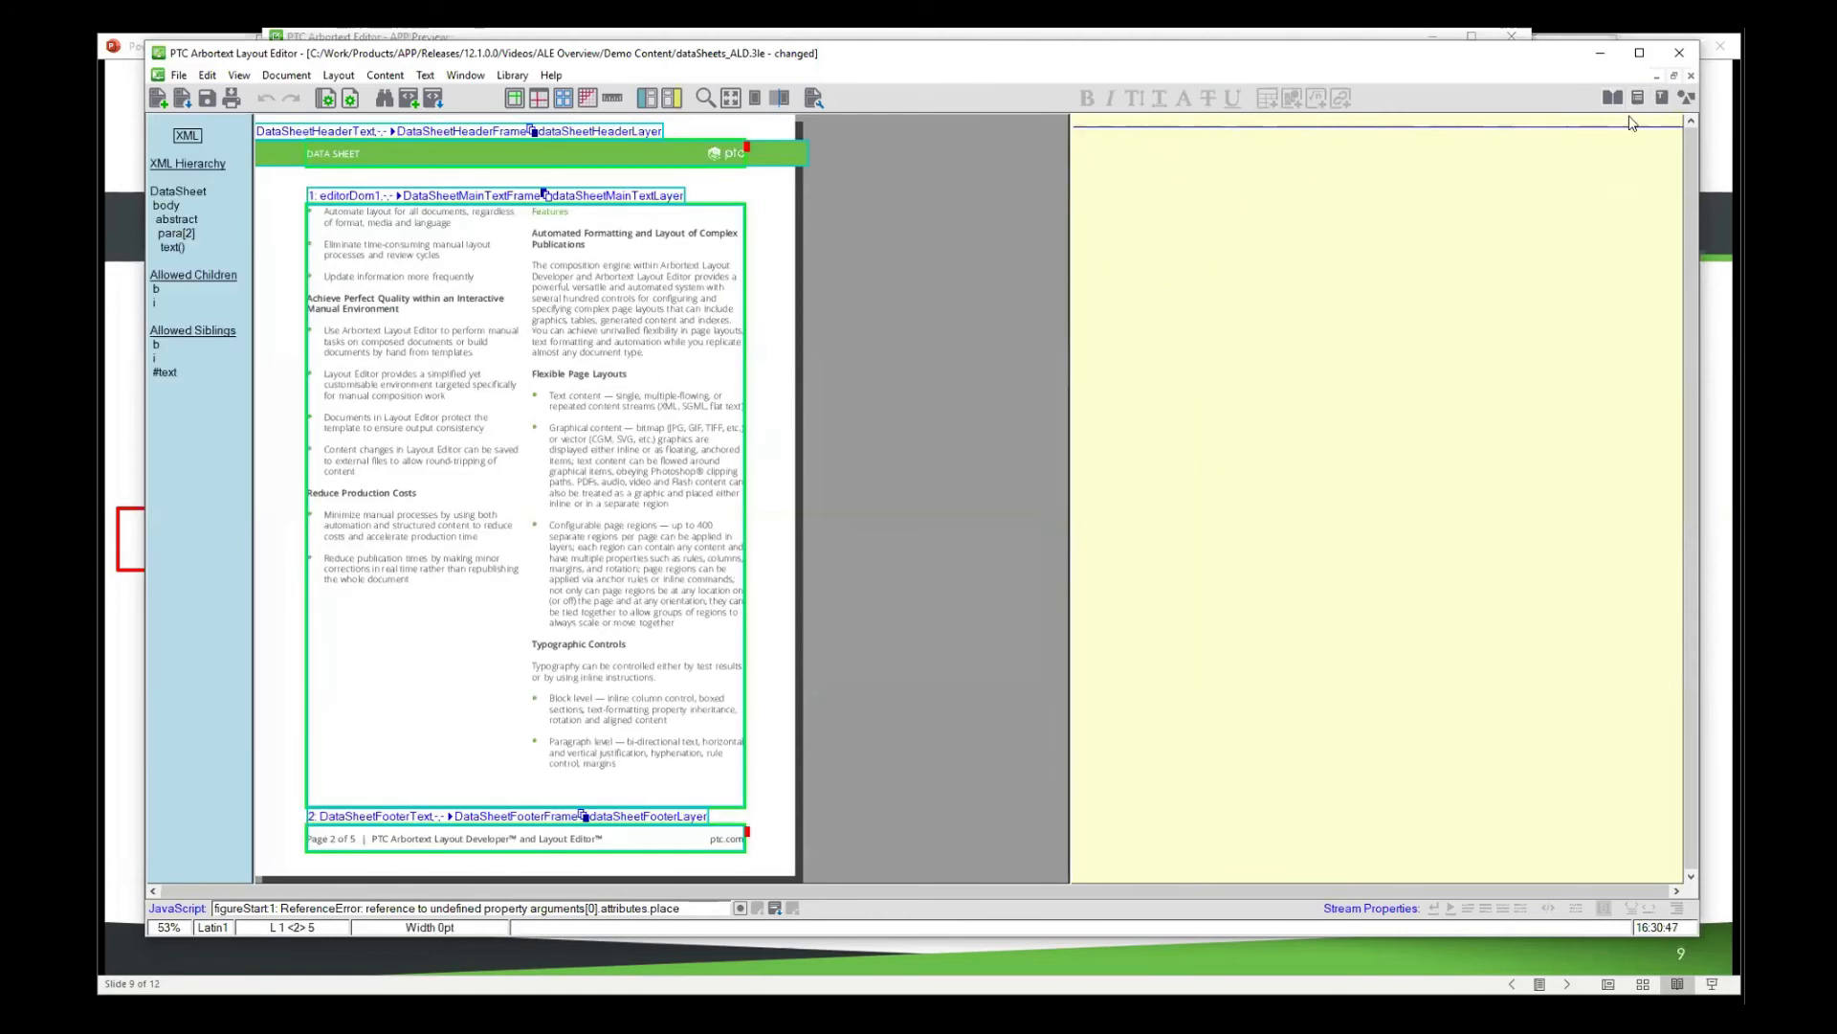
pyautogui.click(399, 450)
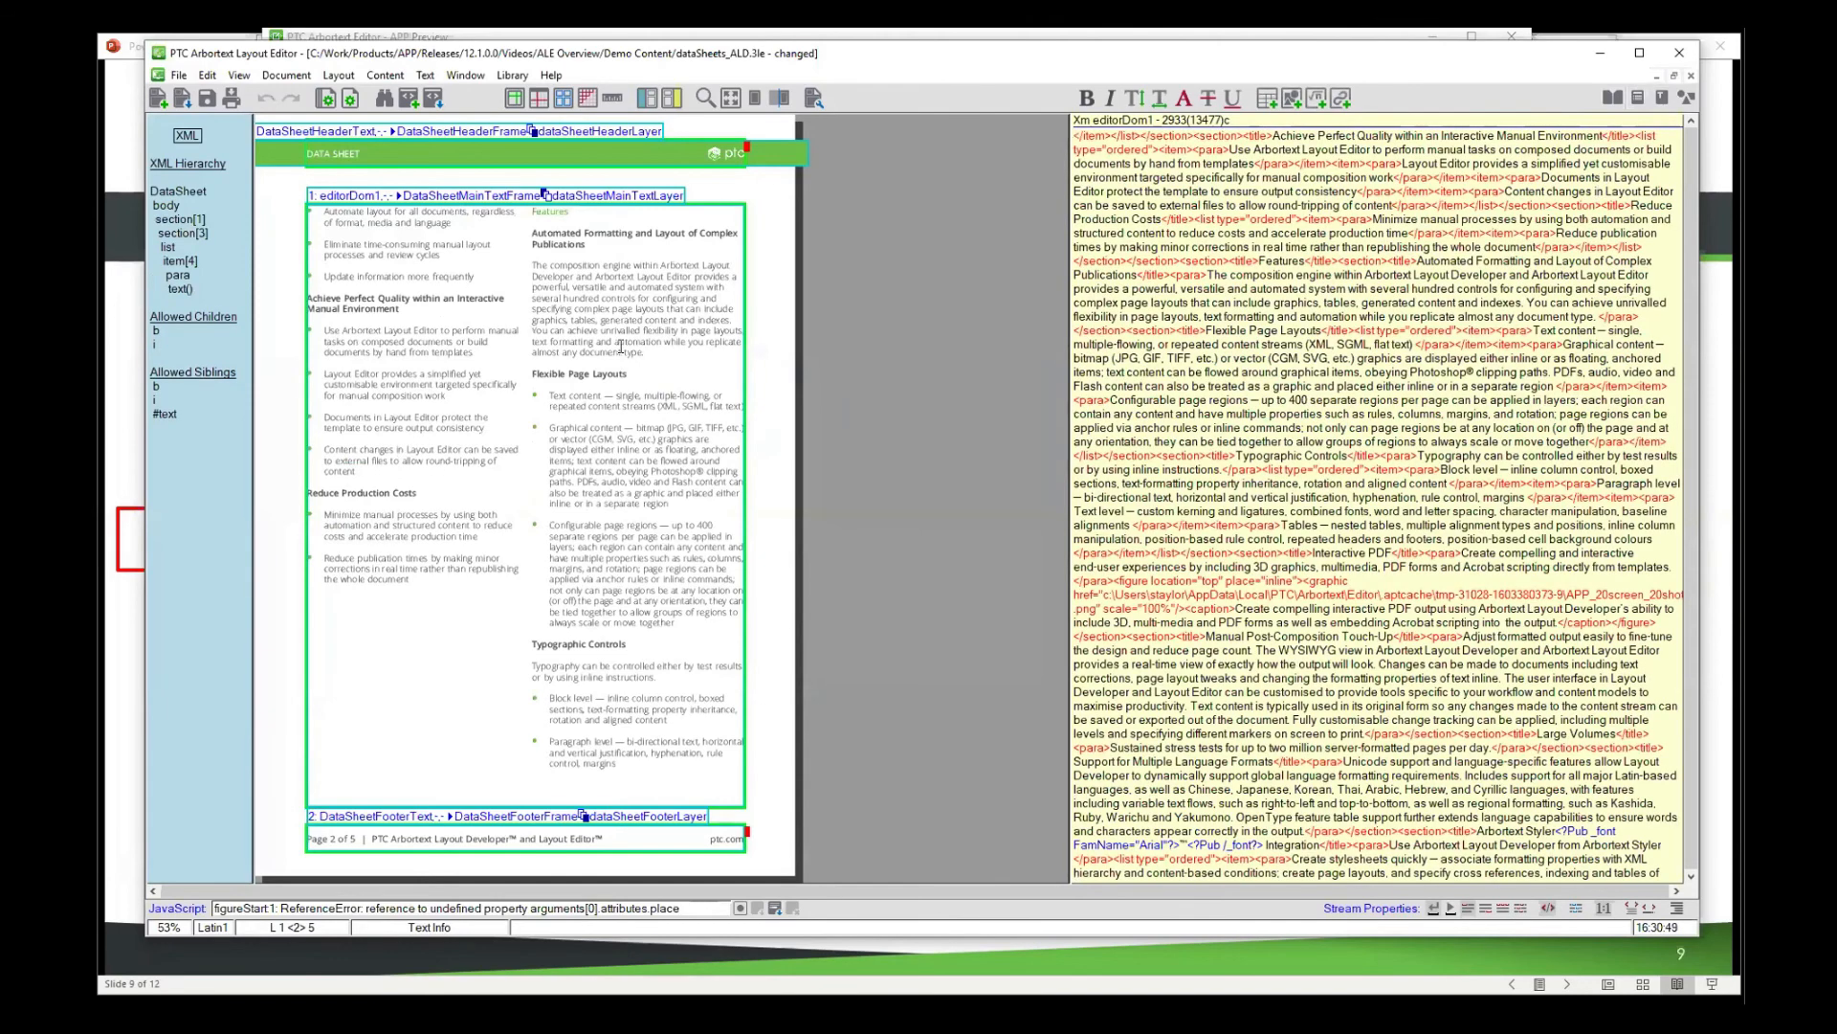
pyautogui.doubleClick(381, 276)
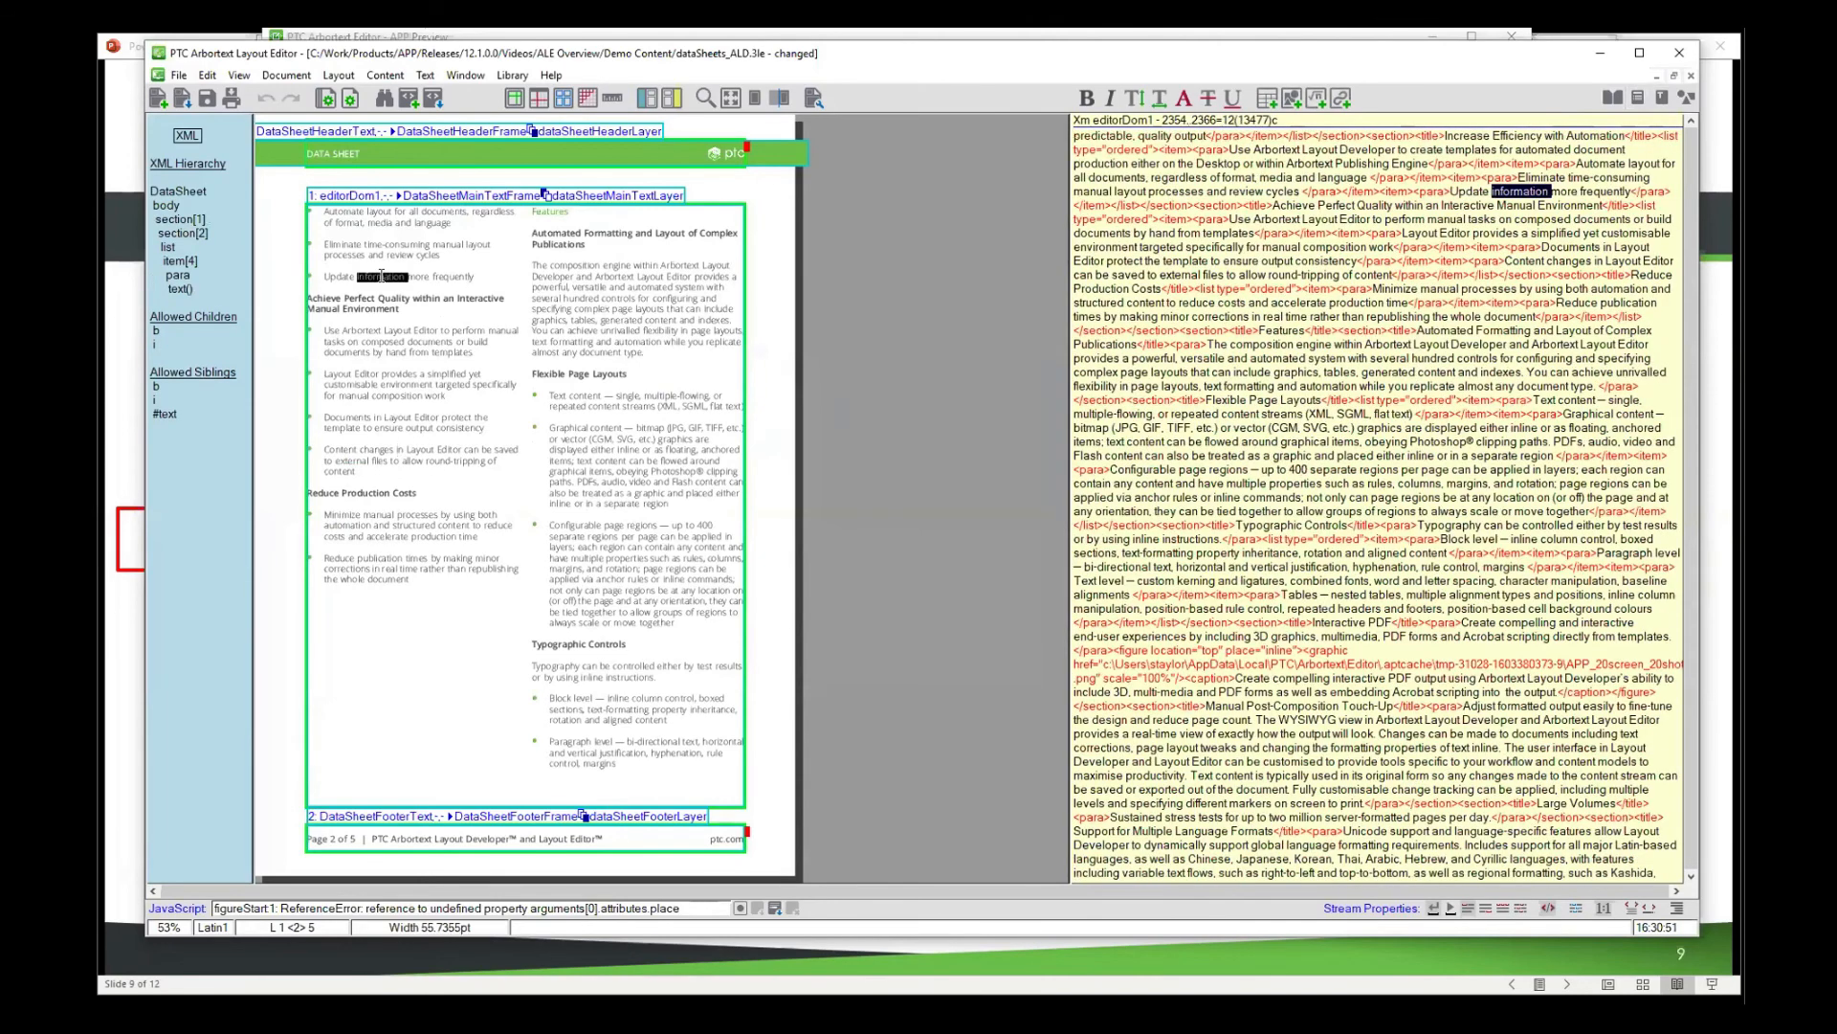
pyautogui.click(1087, 98)
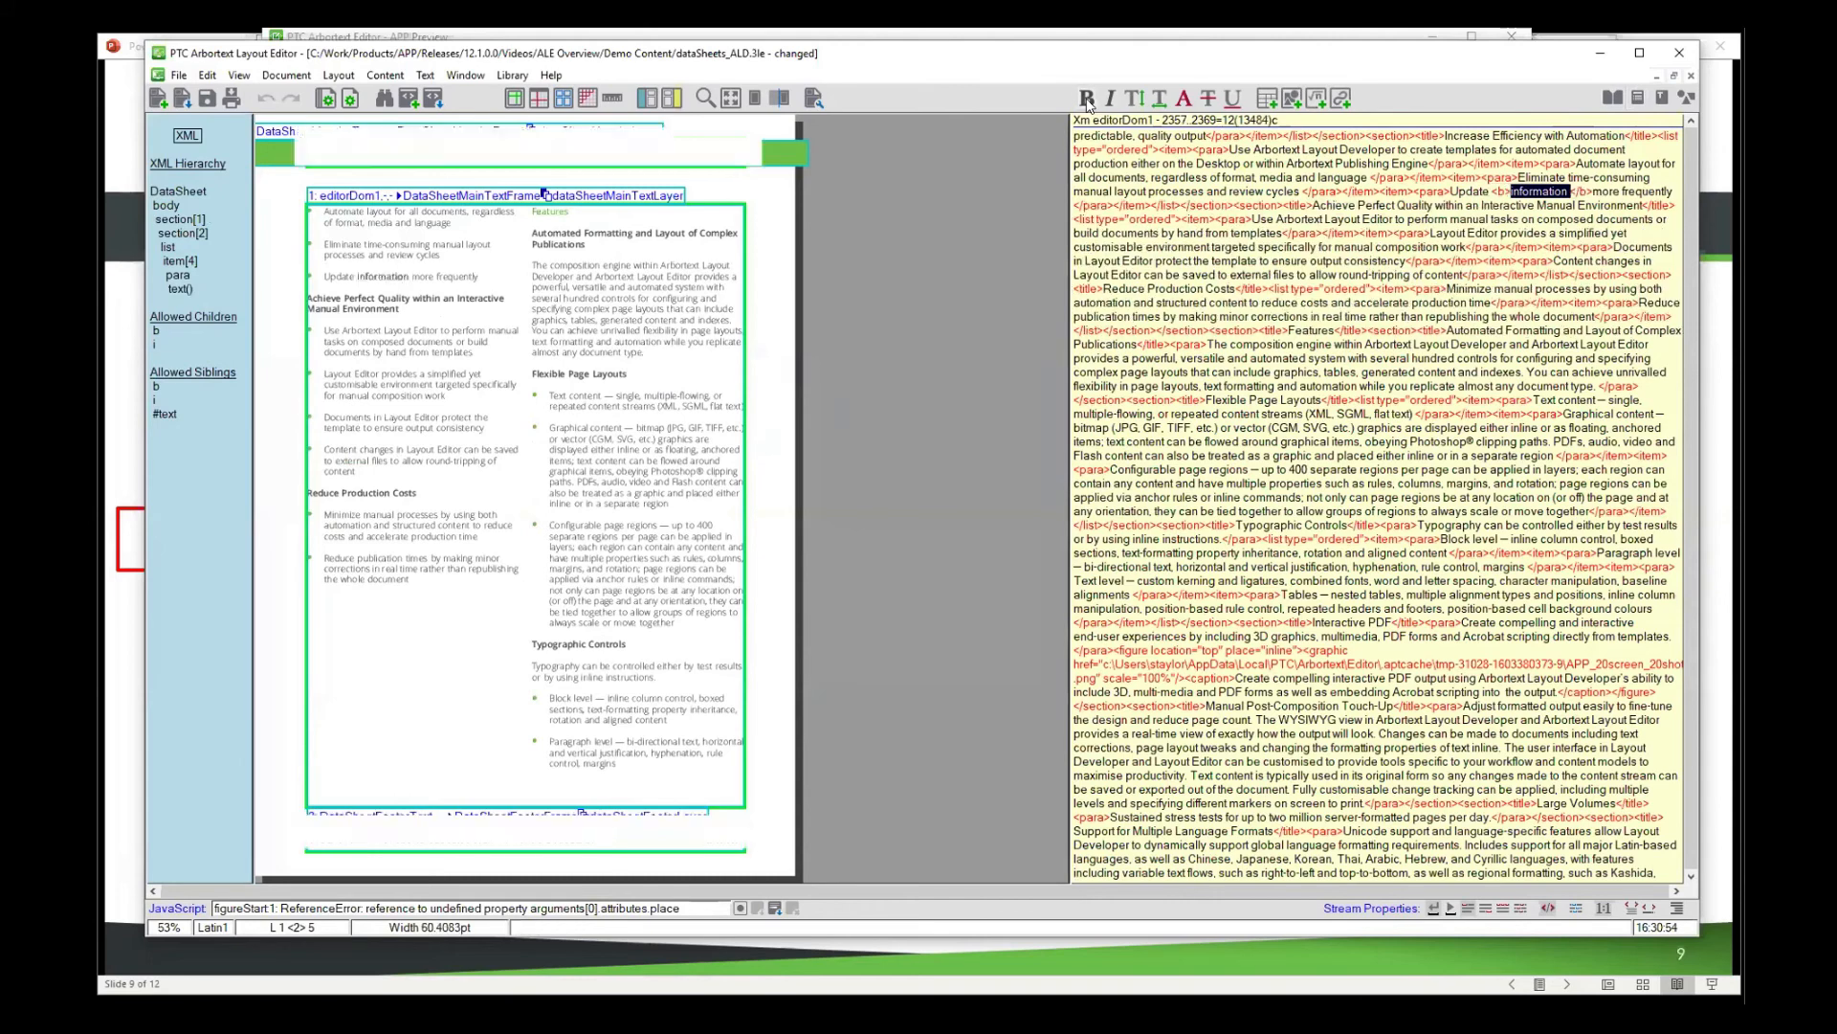
pyautogui.click(1500, 204)
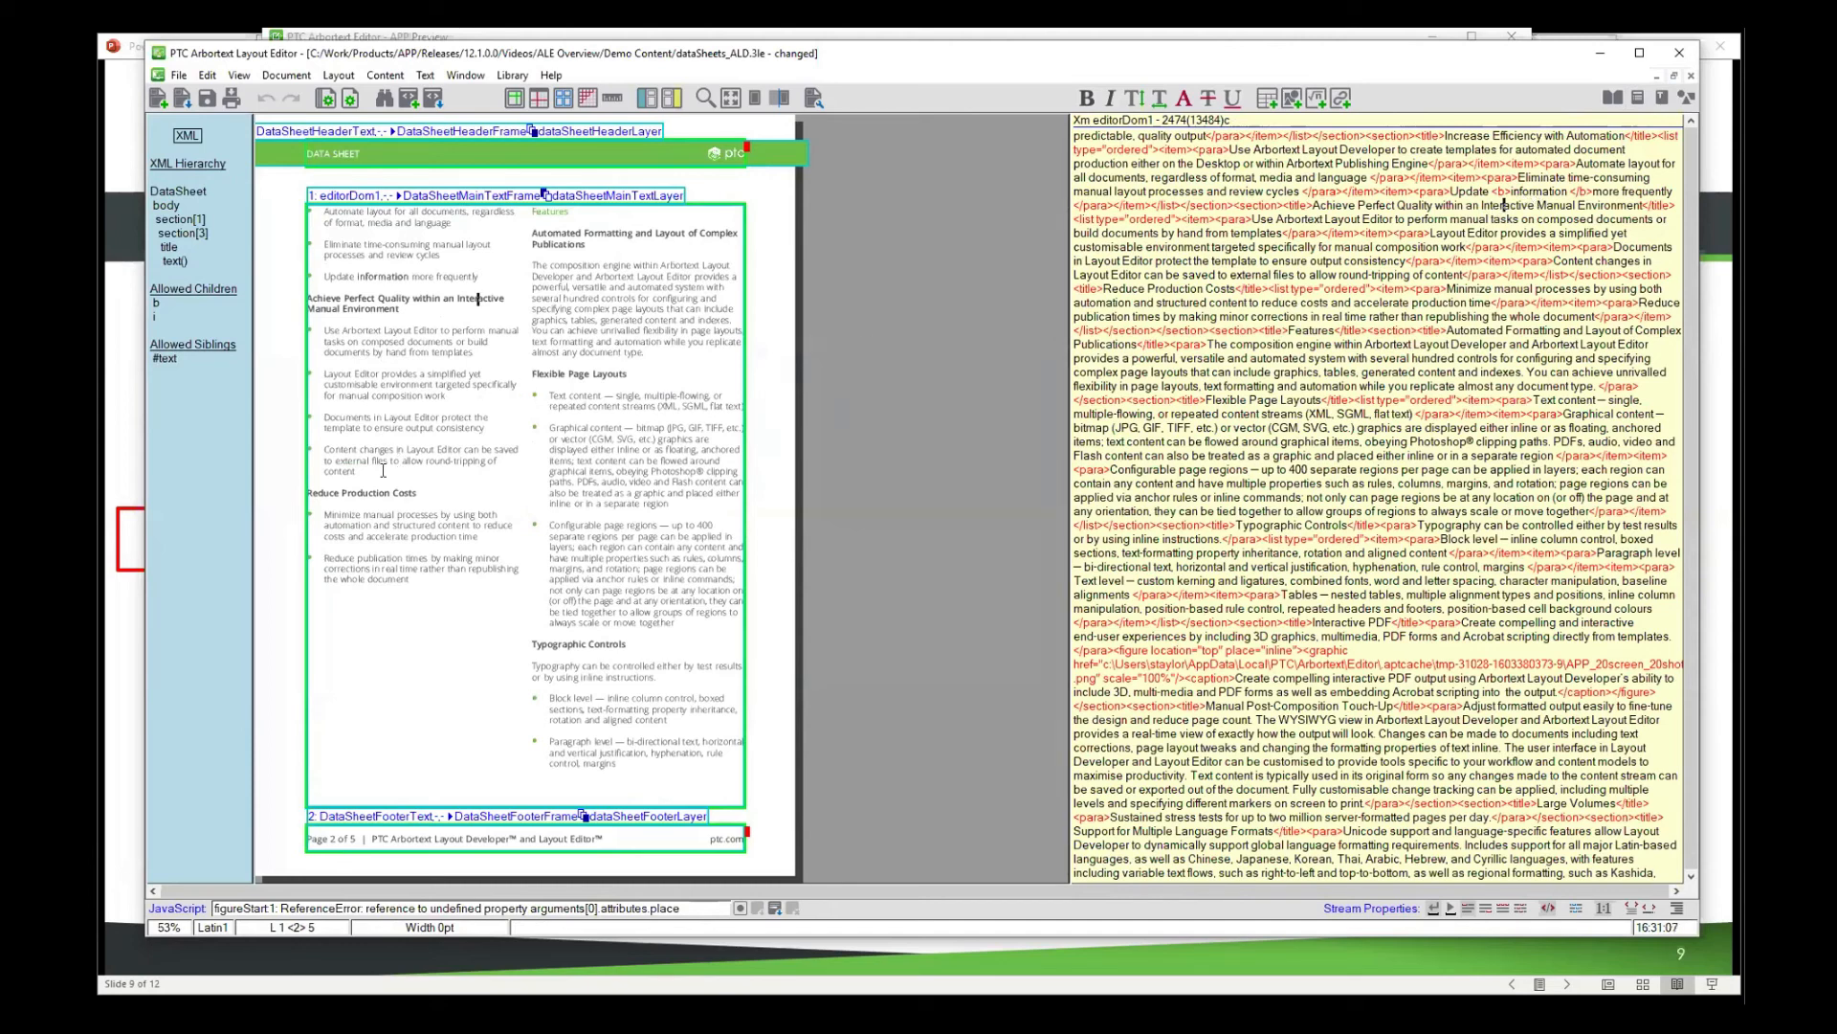
# - Set the text width of the "Content changes in Layout Editor" paragraph to 0.95h and inspect its layout instruction in the XML source
pyautogui.click(354, 450)
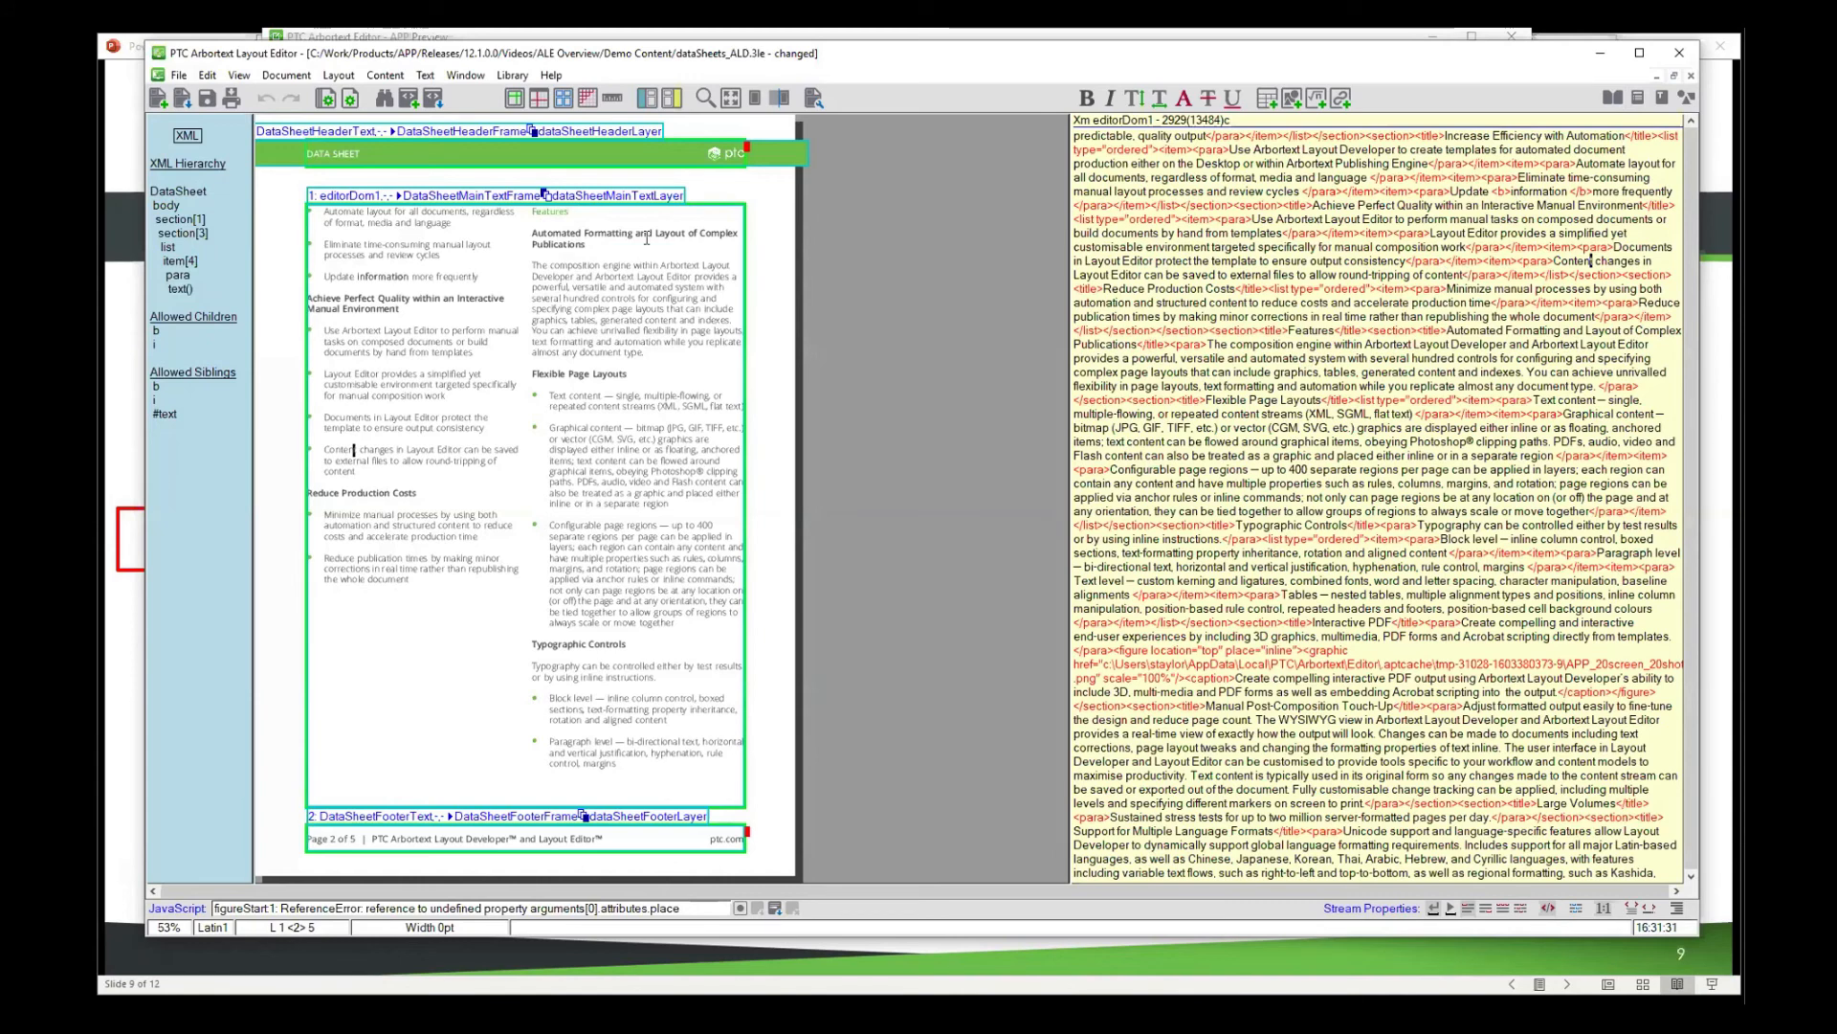
pyautogui.click(185, 290)
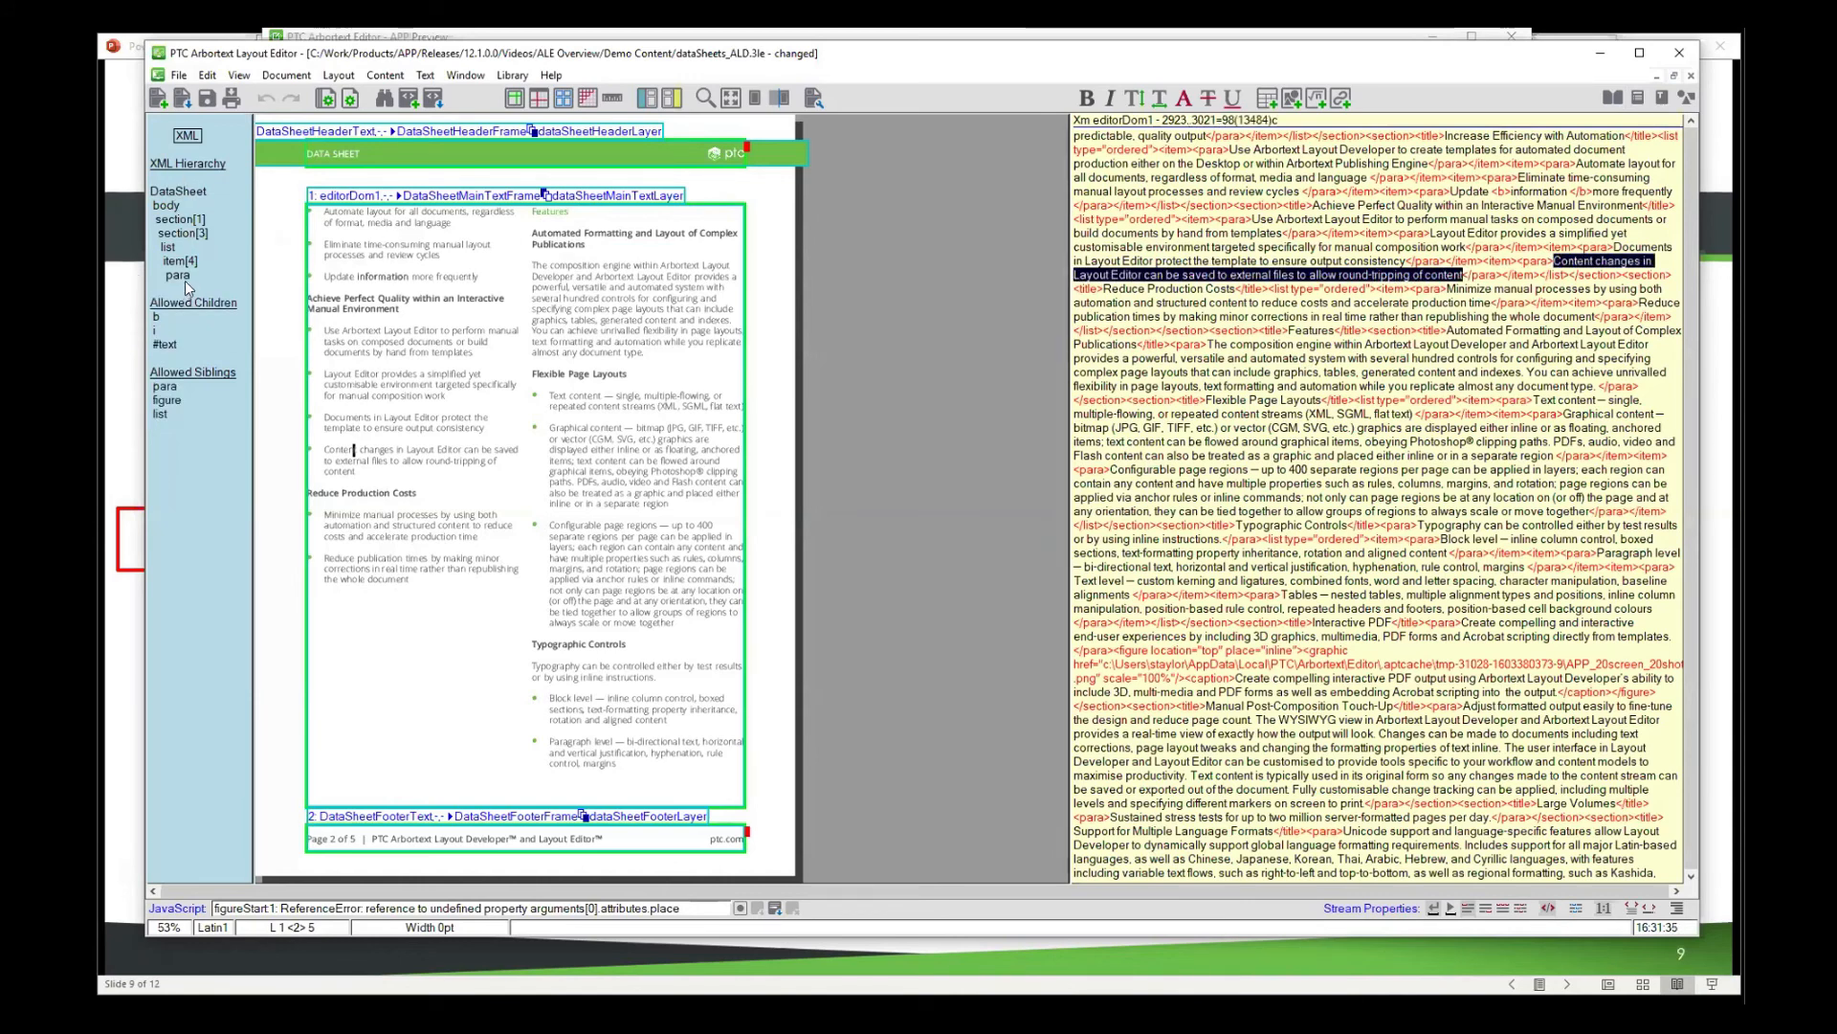
pyautogui.click(1184, 99)
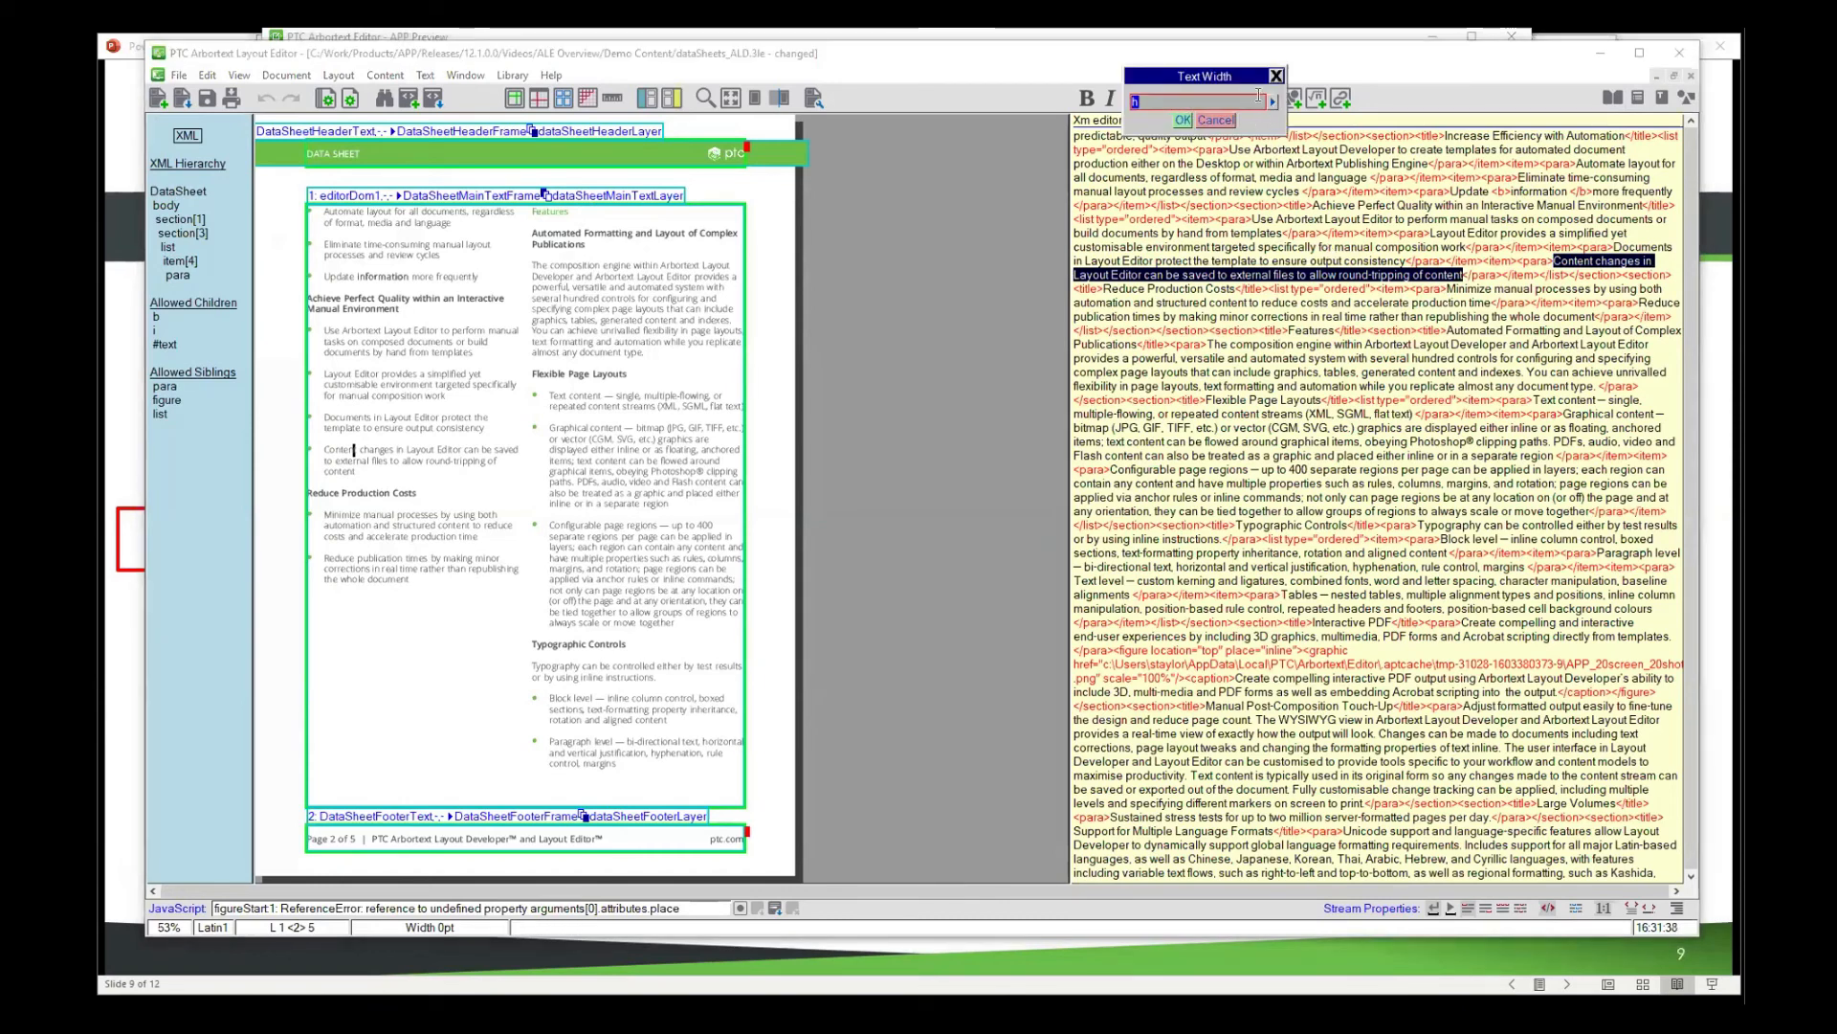
pyautogui.moveTo(1220, 80); pyautogui.dragTo(1210, 118)
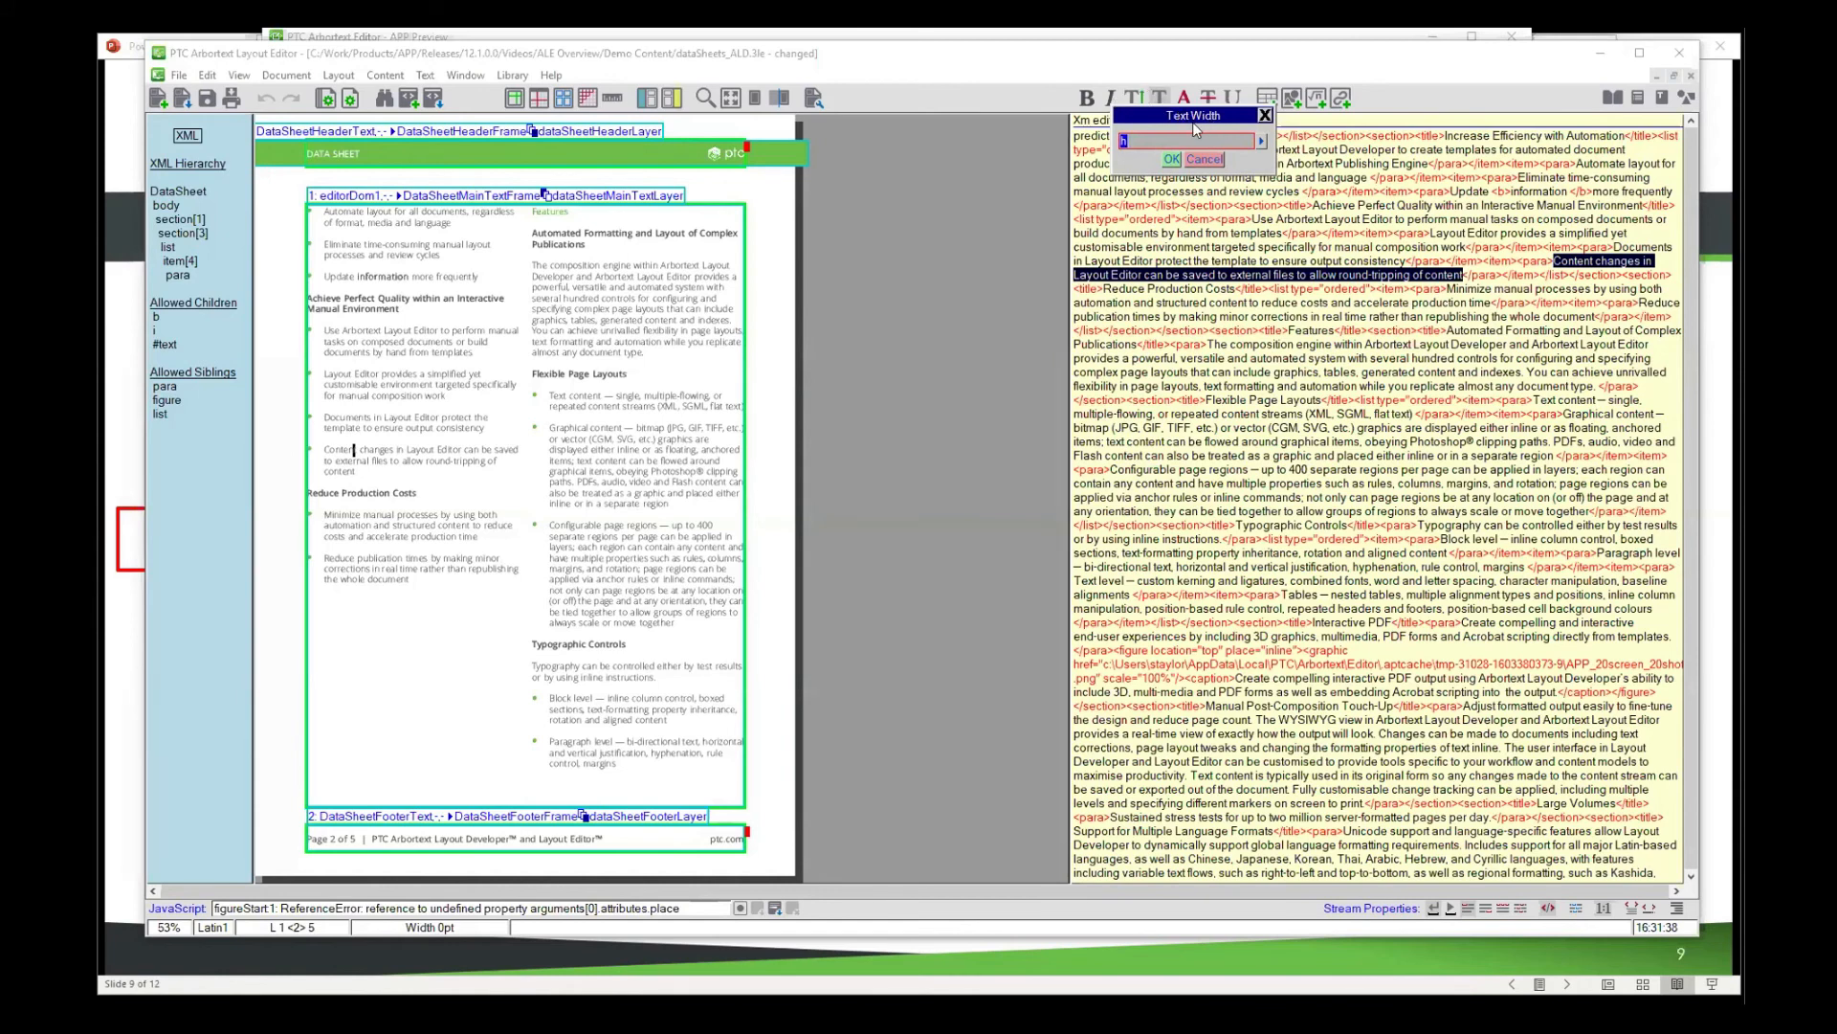
pyautogui.click(1261, 141)
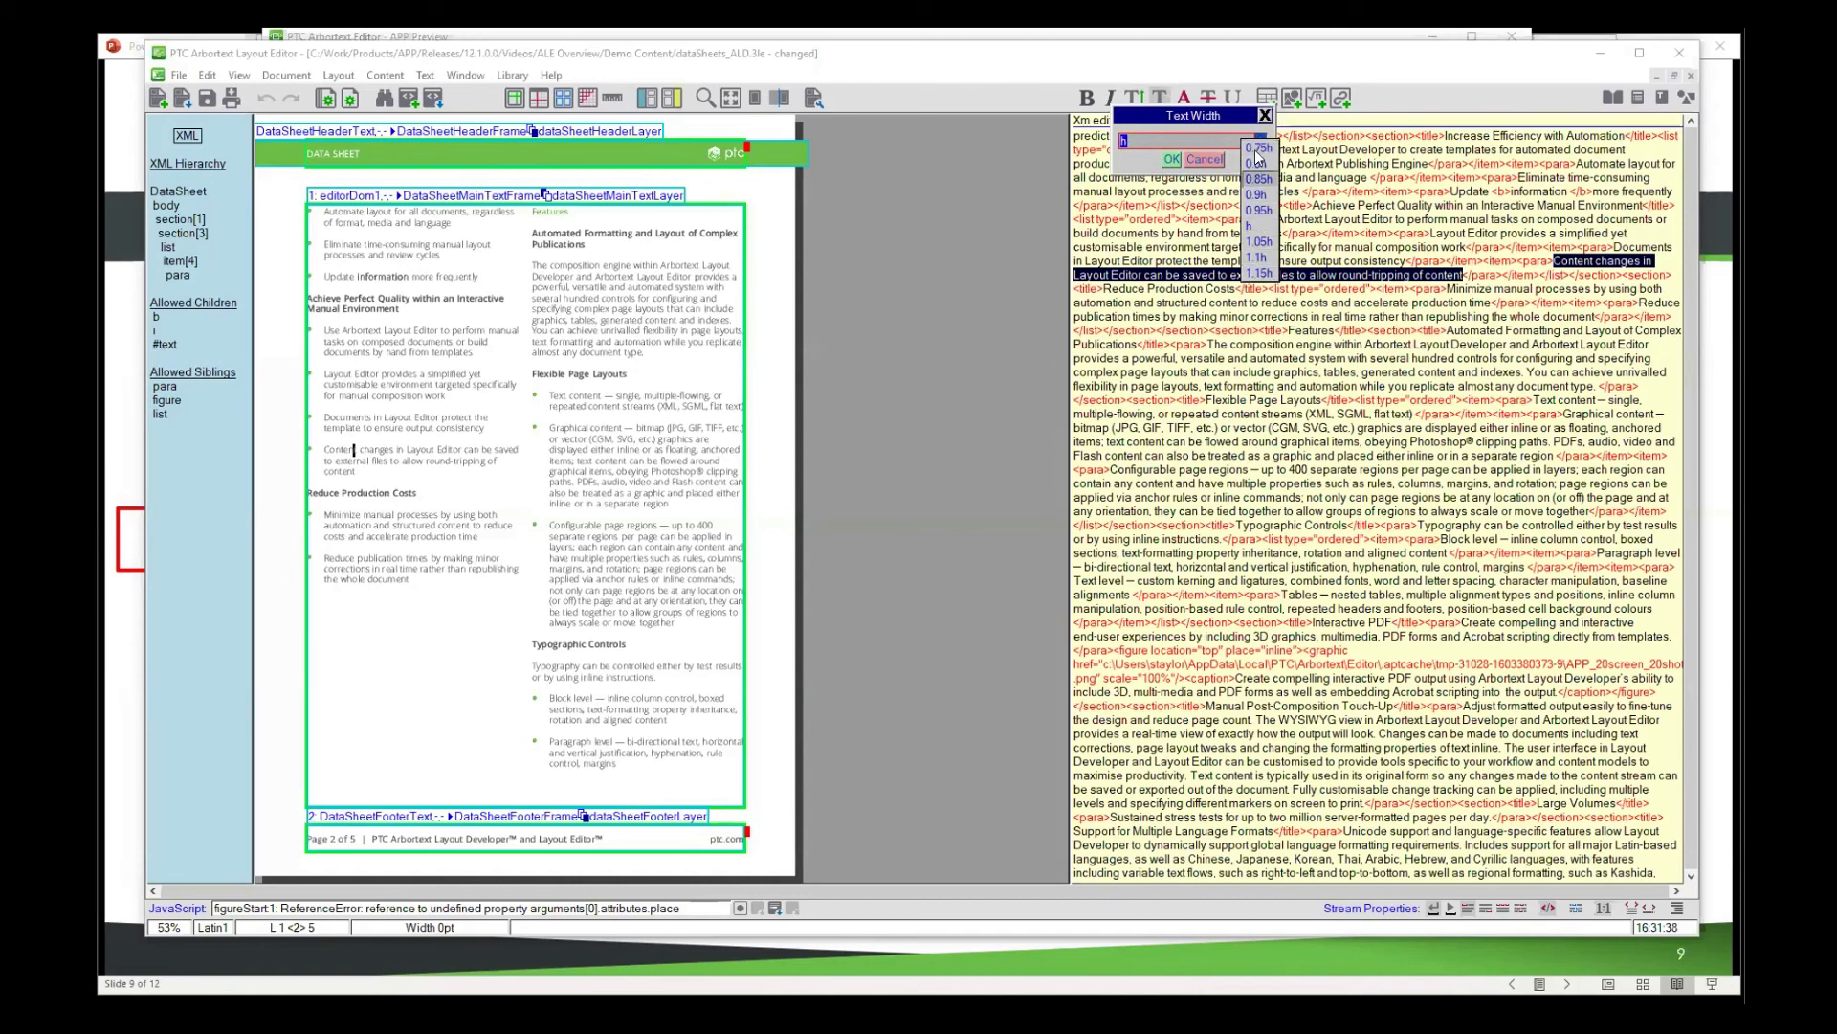
pyautogui.click(1257, 213)
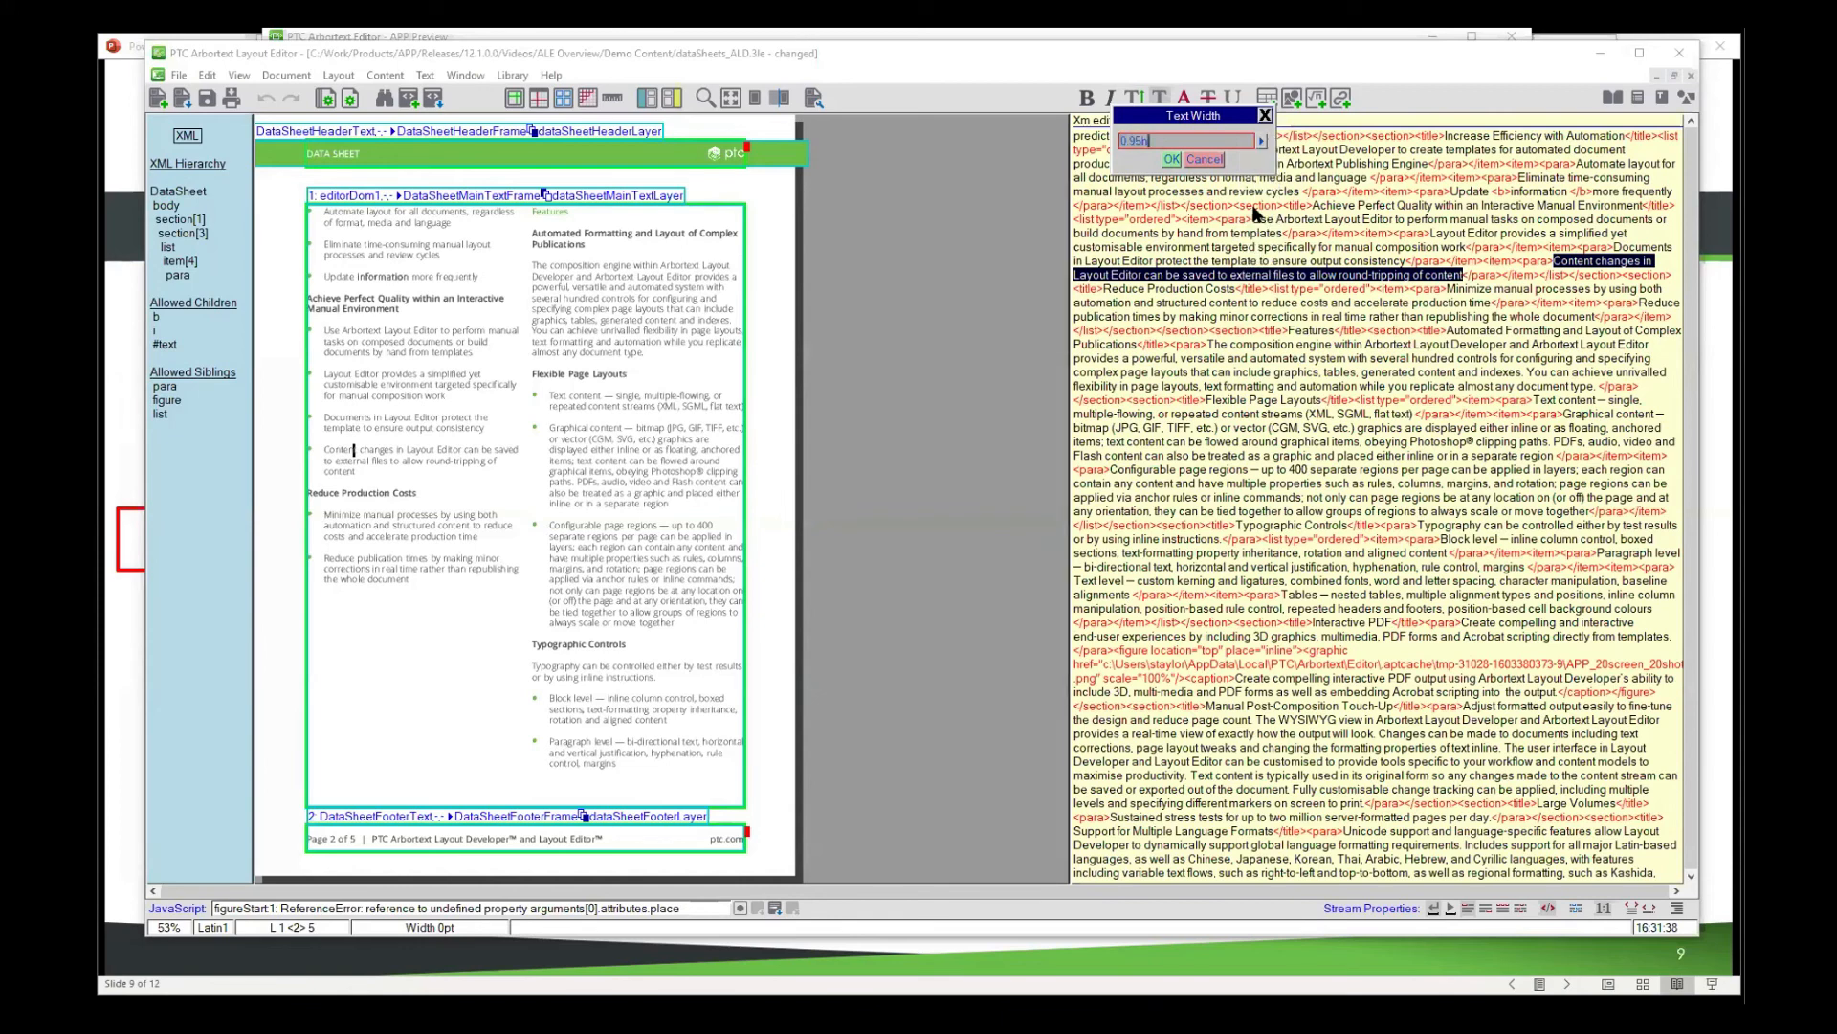
pyautogui.click(1172, 160)
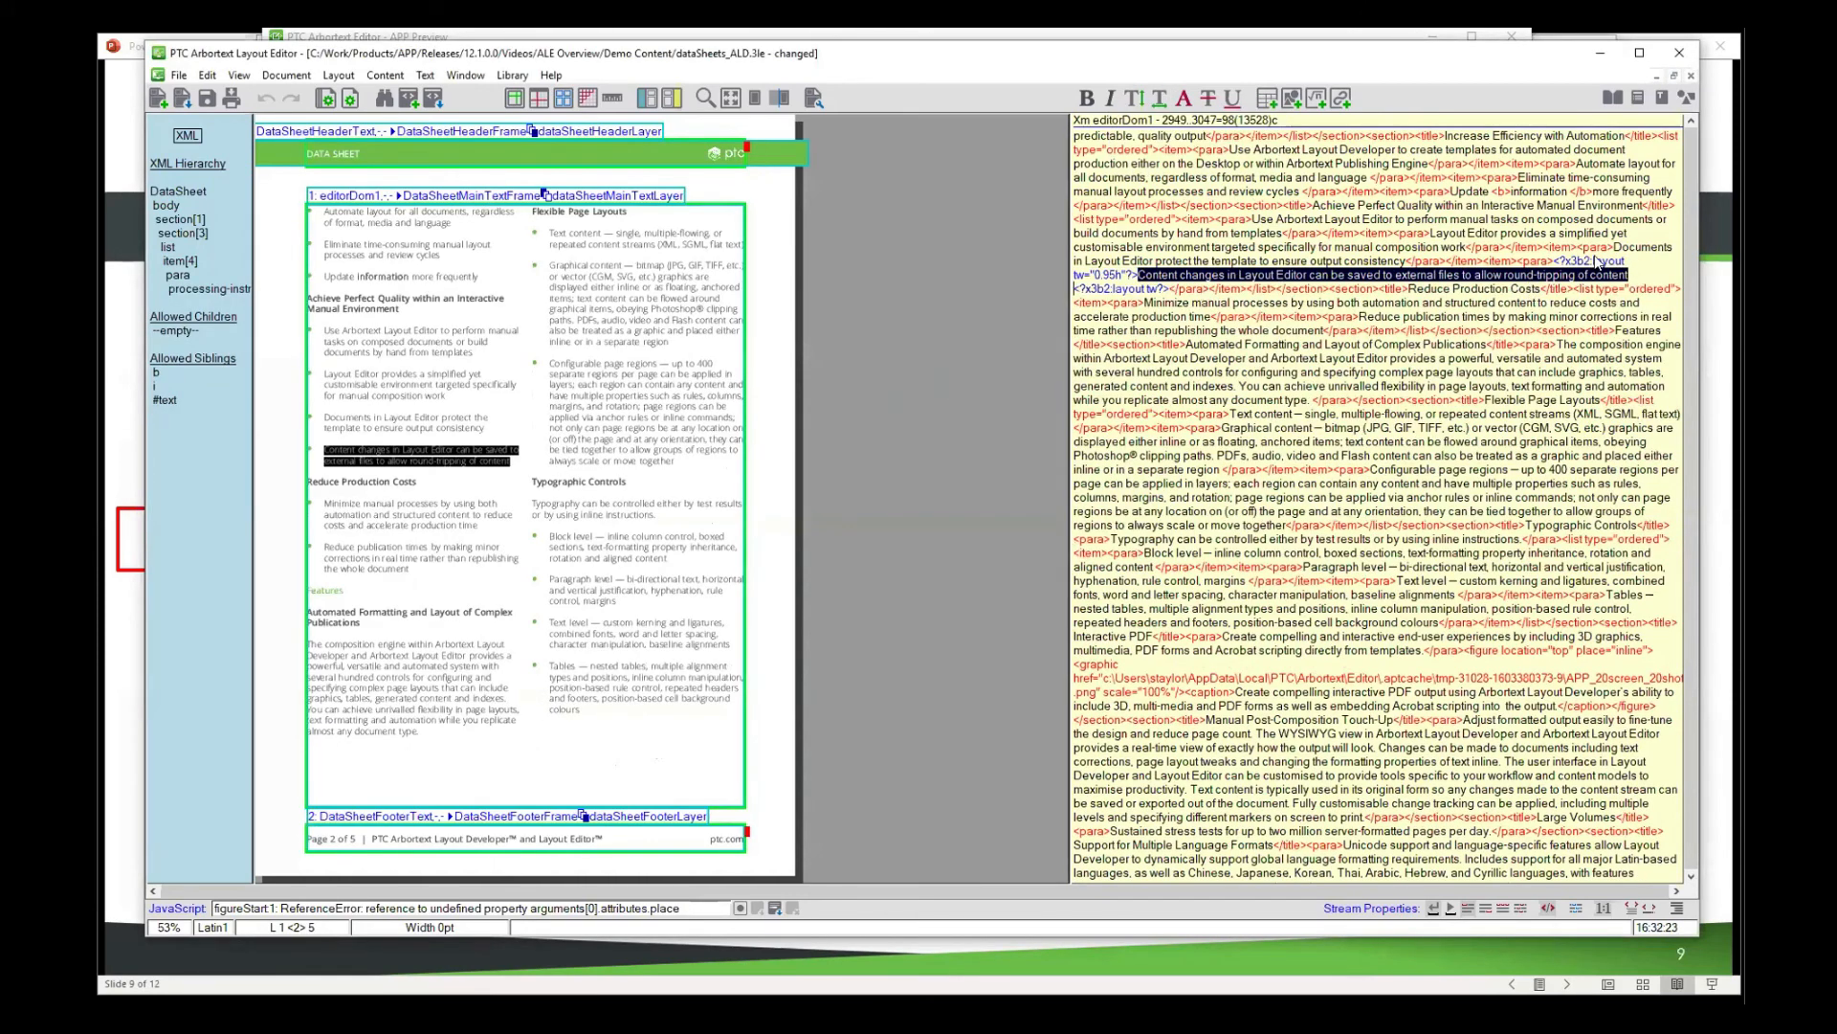
pyautogui.click(1597, 261)
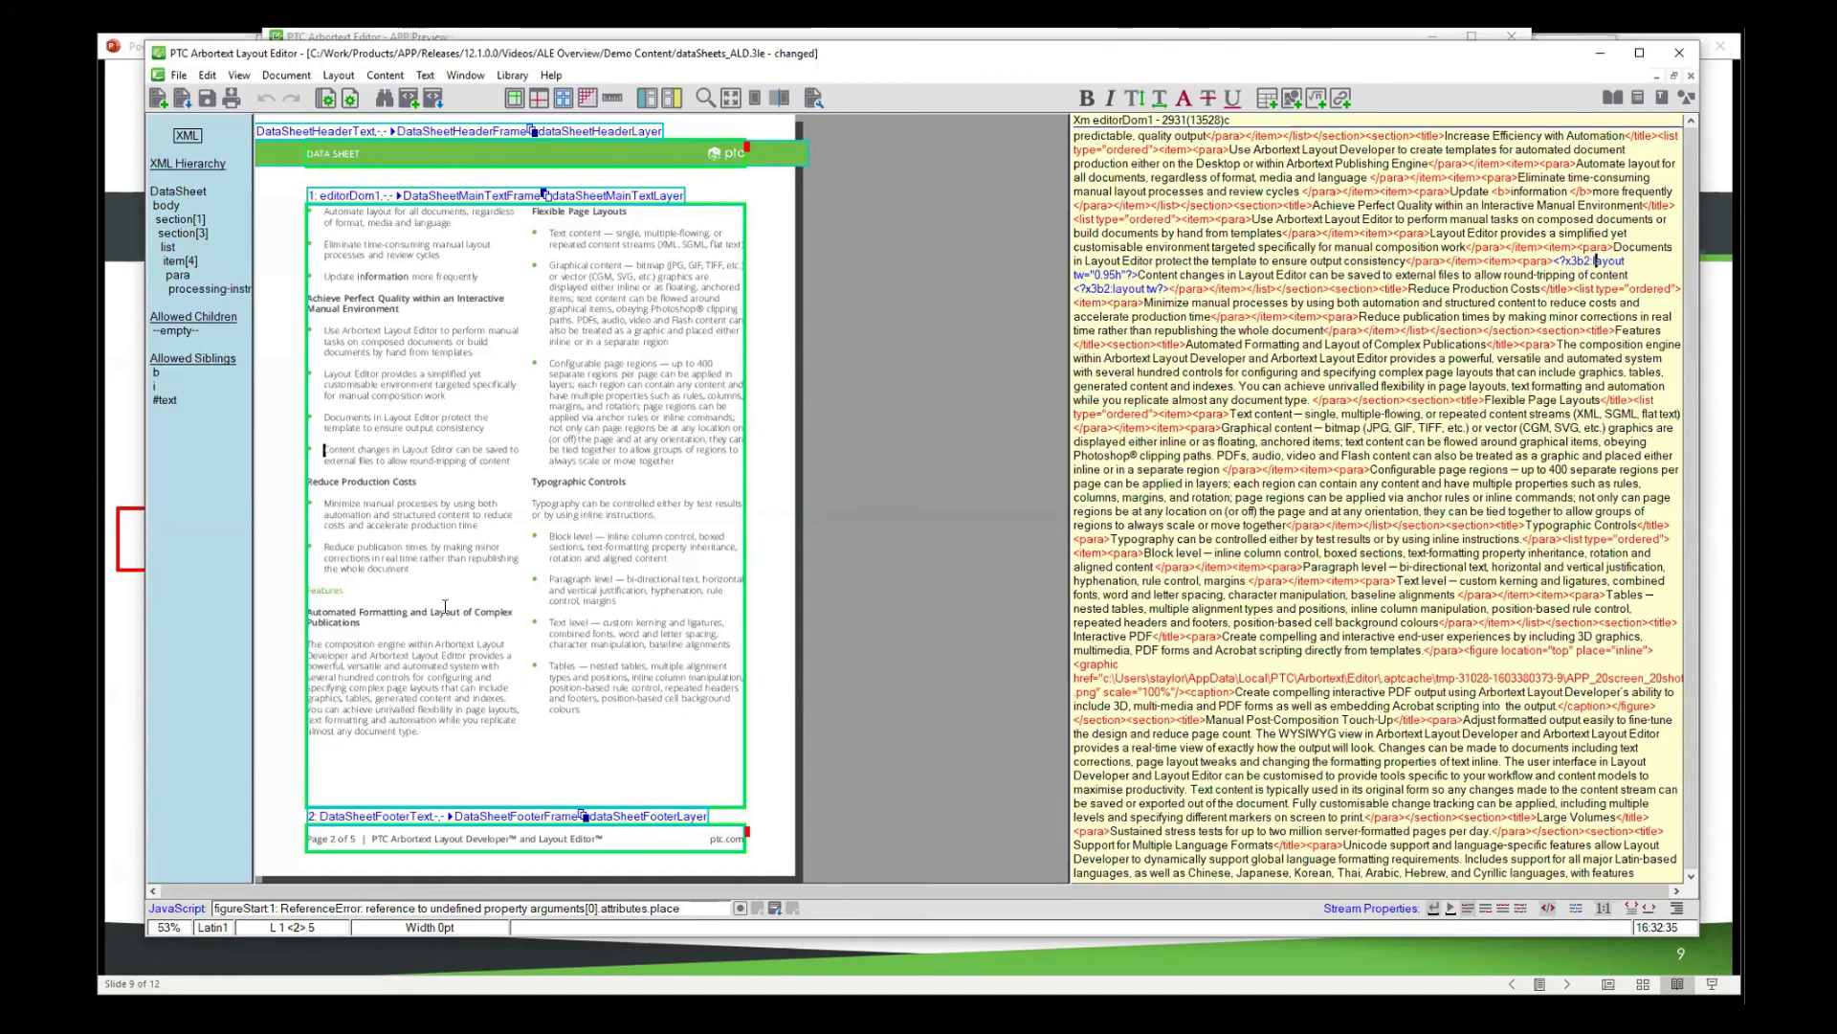
pyautogui.click(1162, 275)
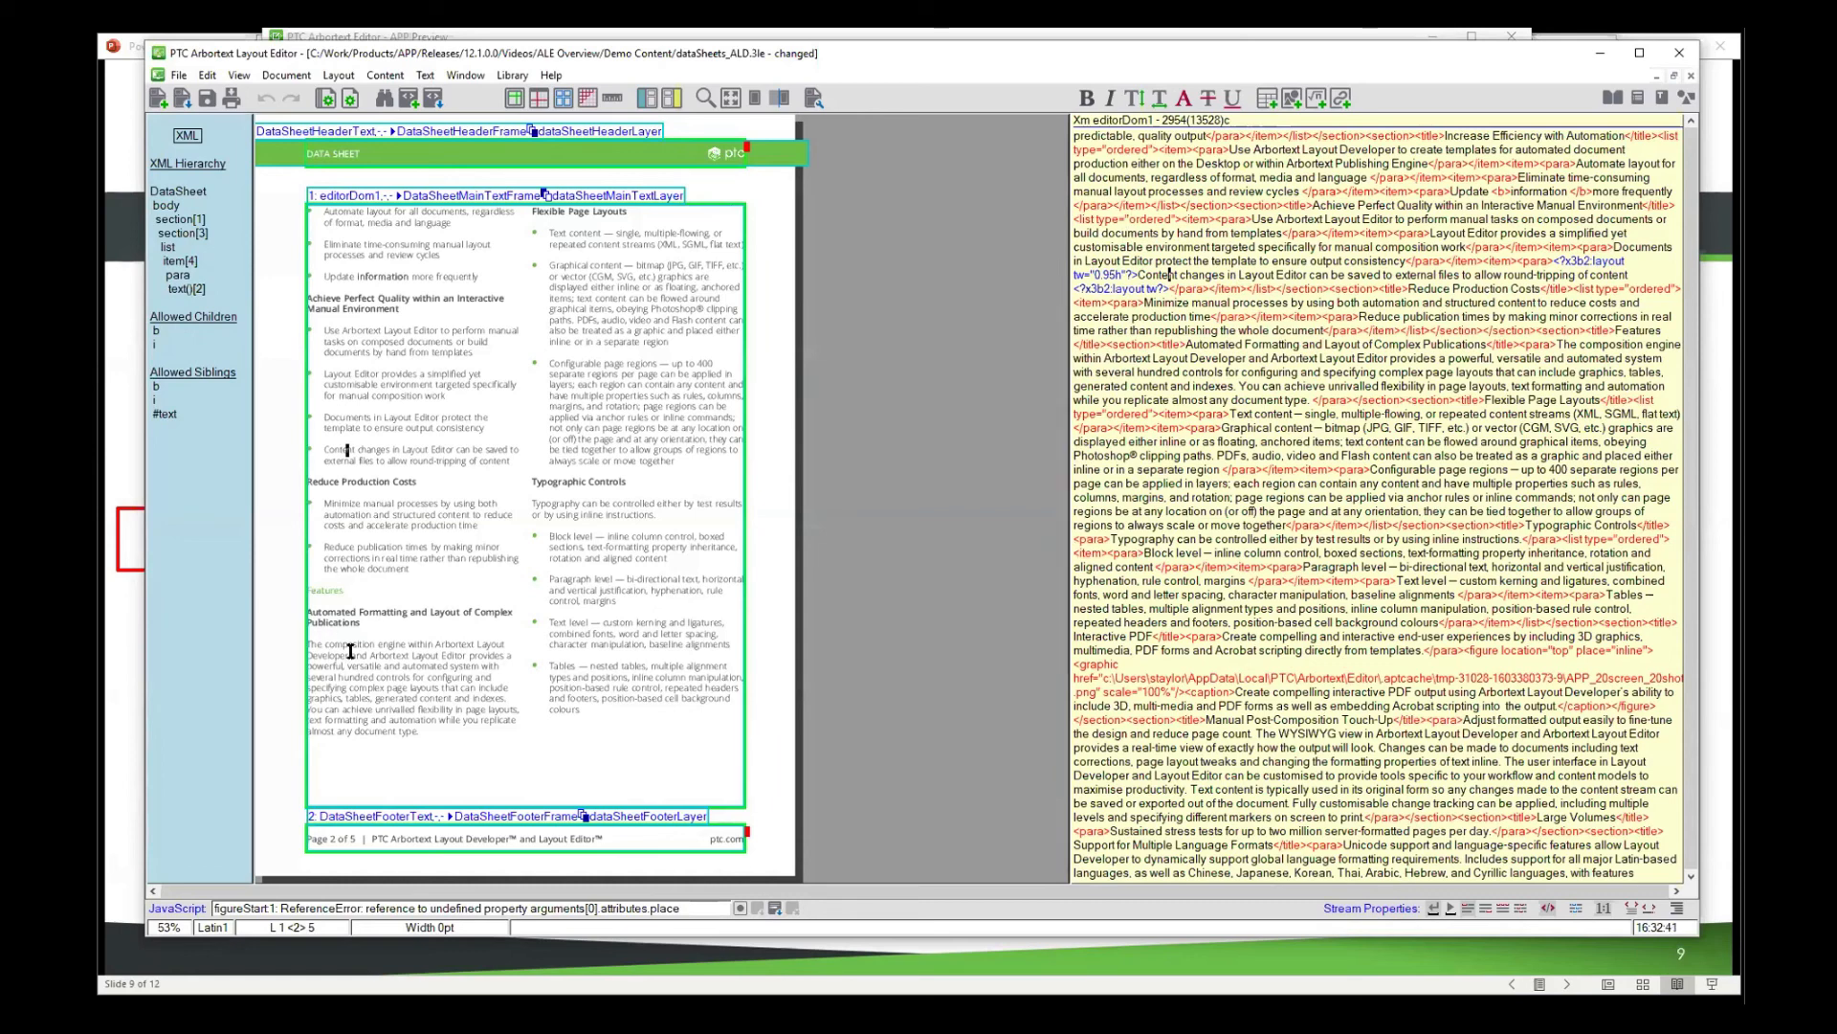
# - Insert the graphic ALE Splash.png from the Graphics folder after the last list item of the "Reduce Production Costs" section
pyautogui.click(419, 560)
pyautogui.click(1431, 332)
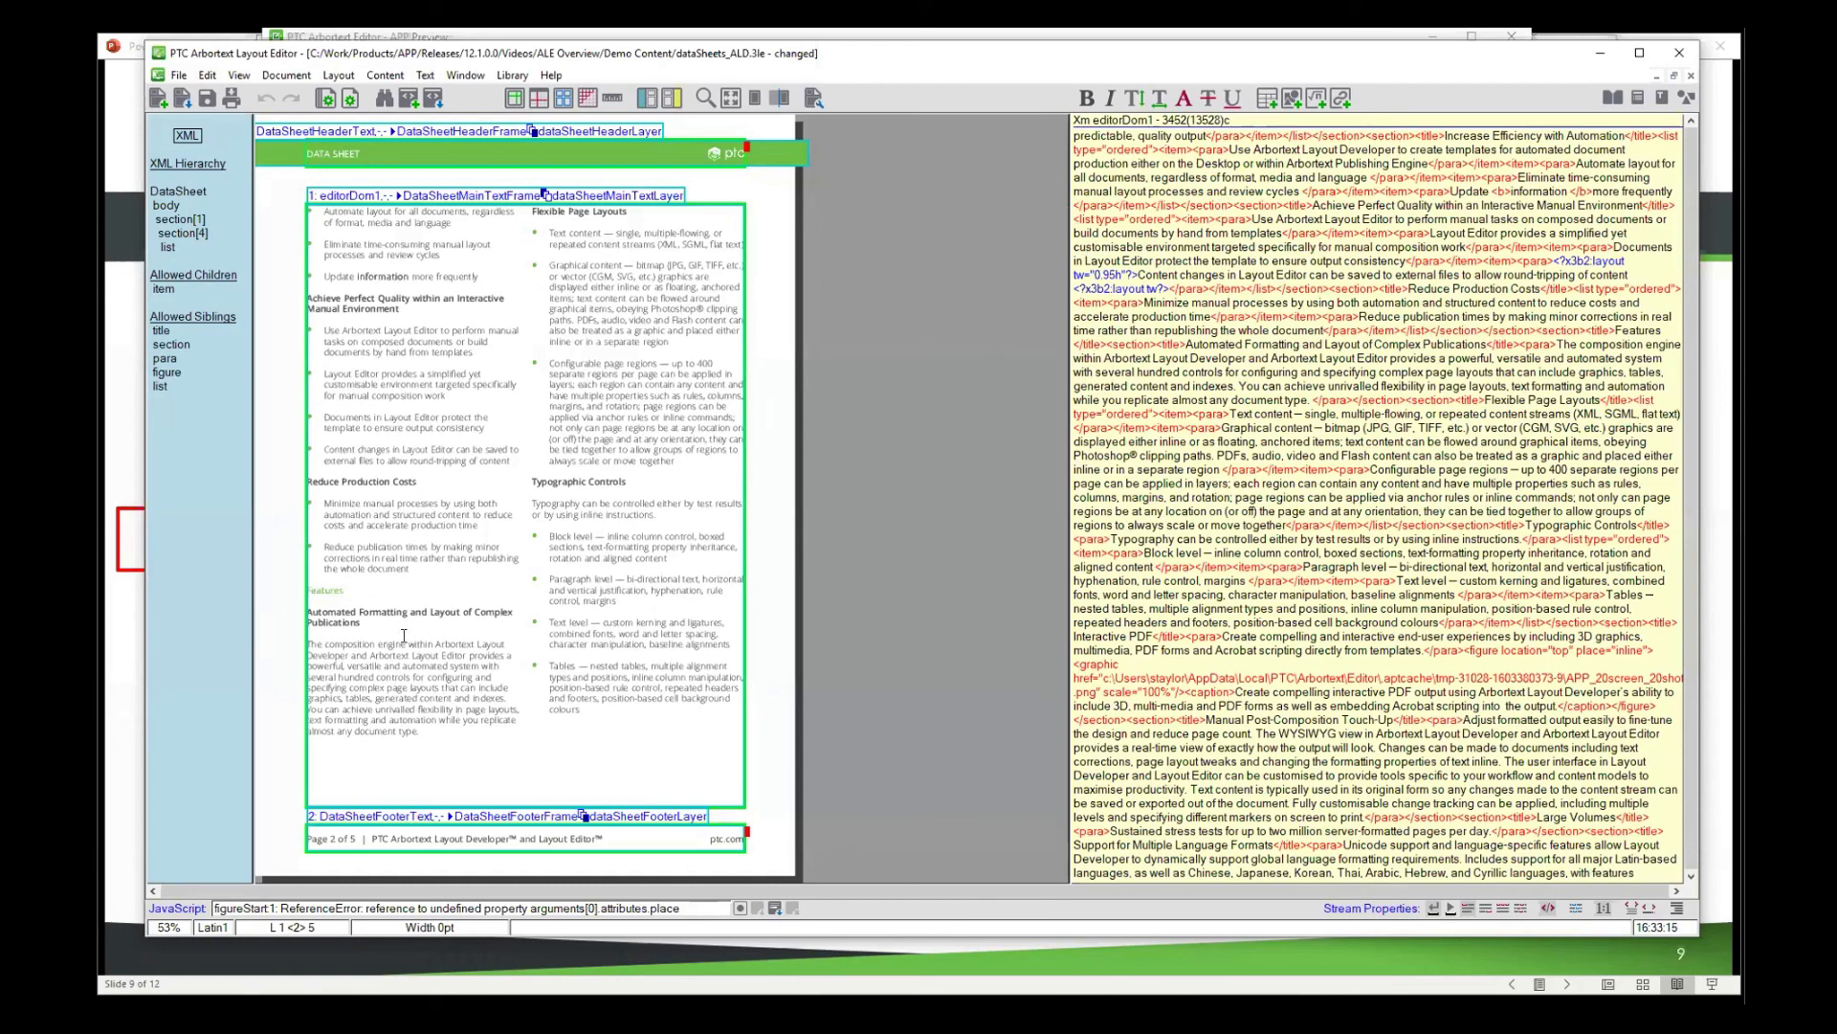
pyautogui.click(1292, 98)
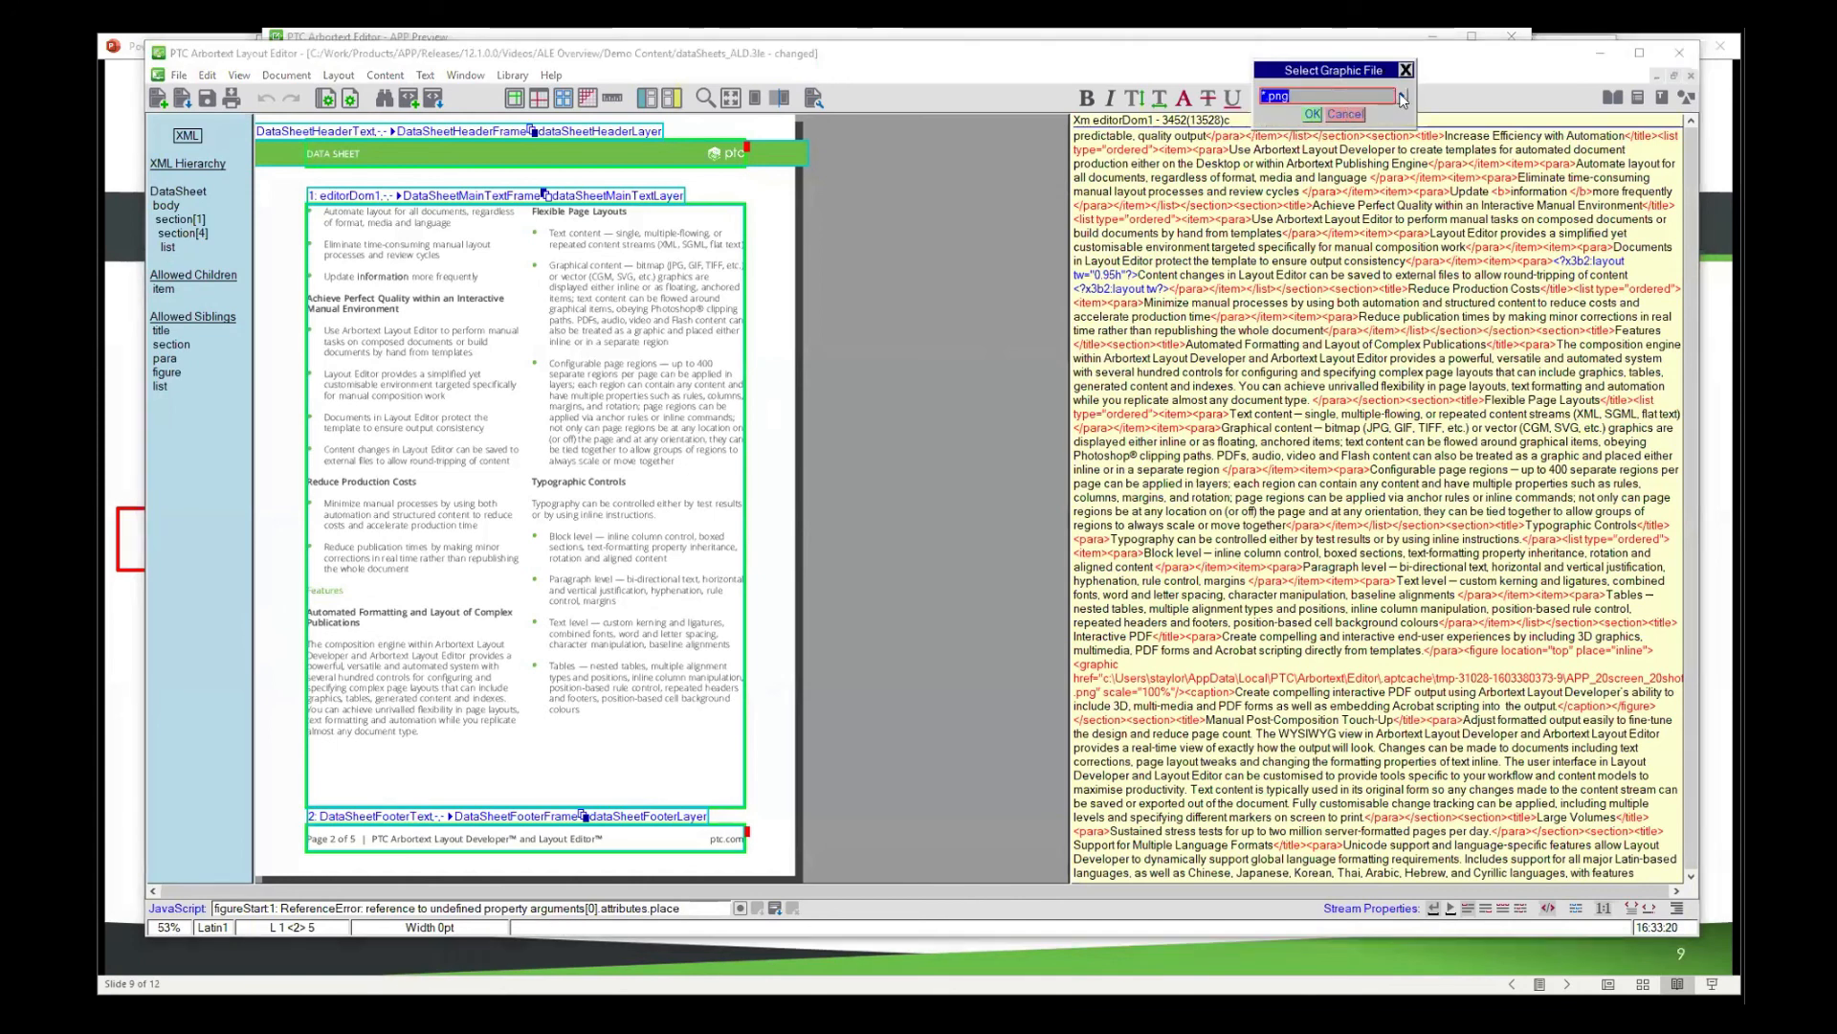
pyautogui.click(1410, 97)
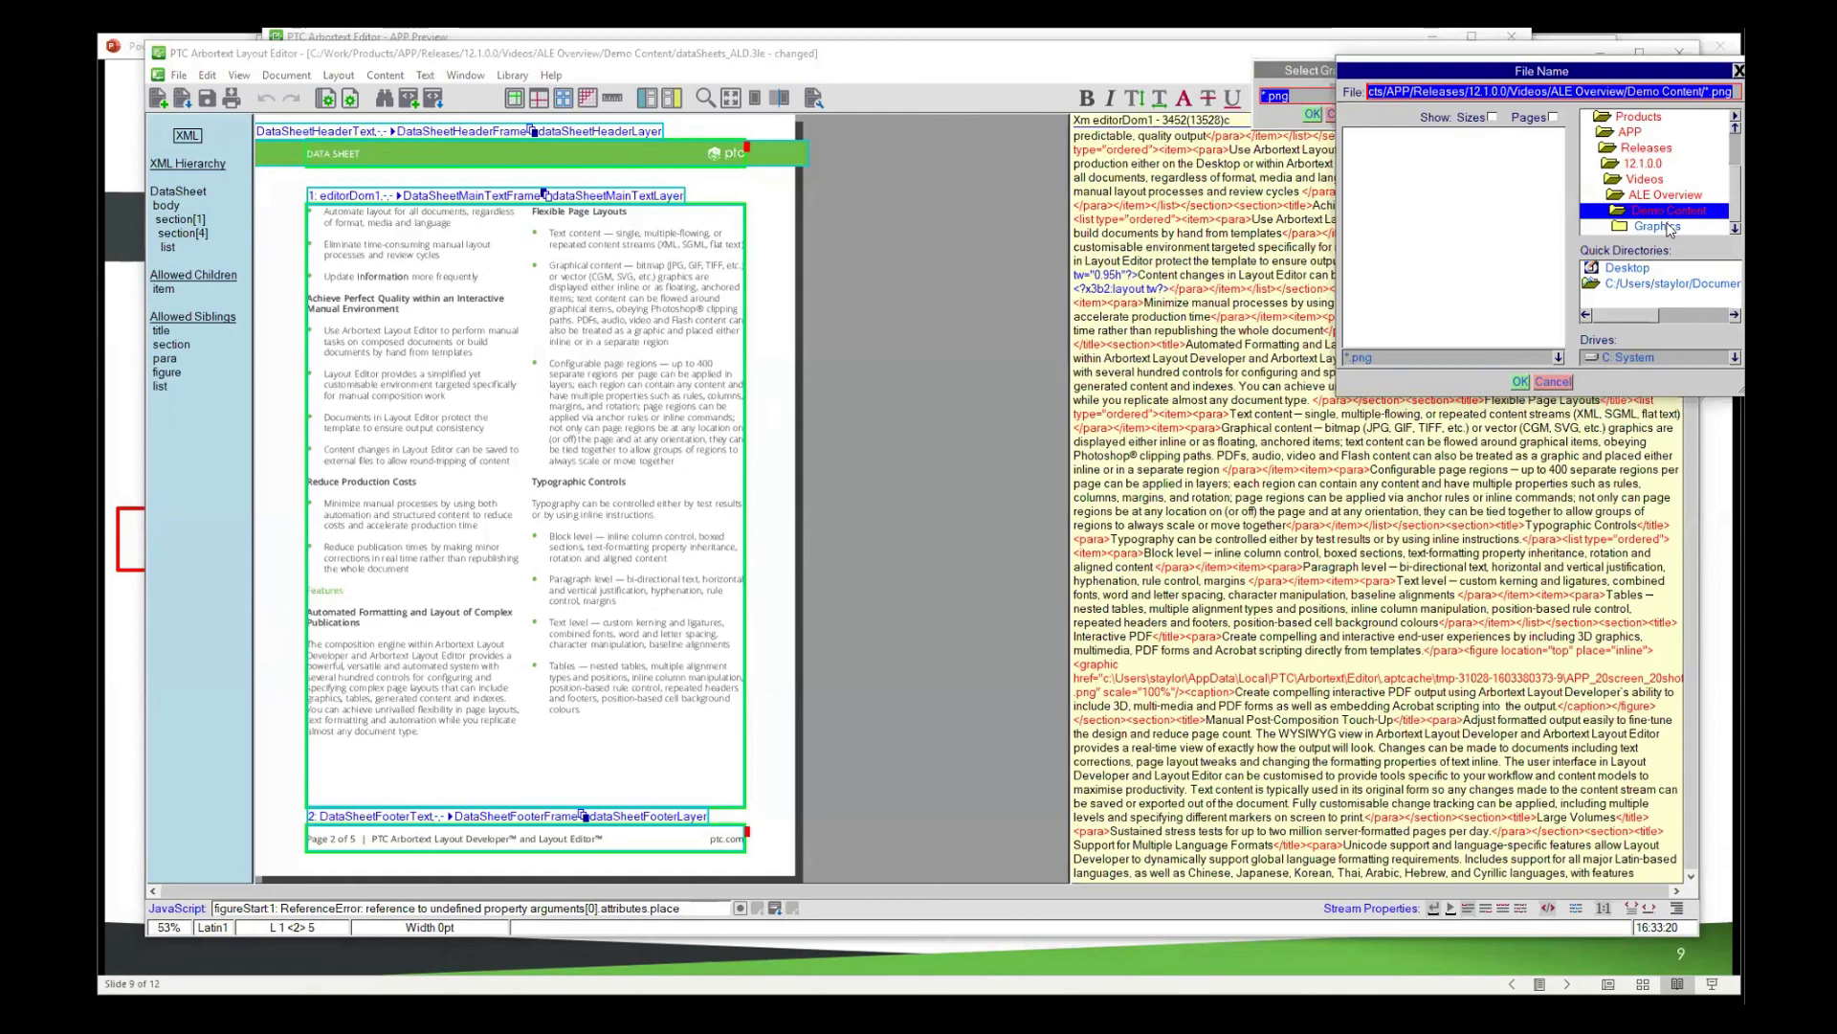
pyautogui.doubleClick(1670, 227)
pyautogui.doubleClick(1424, 183)
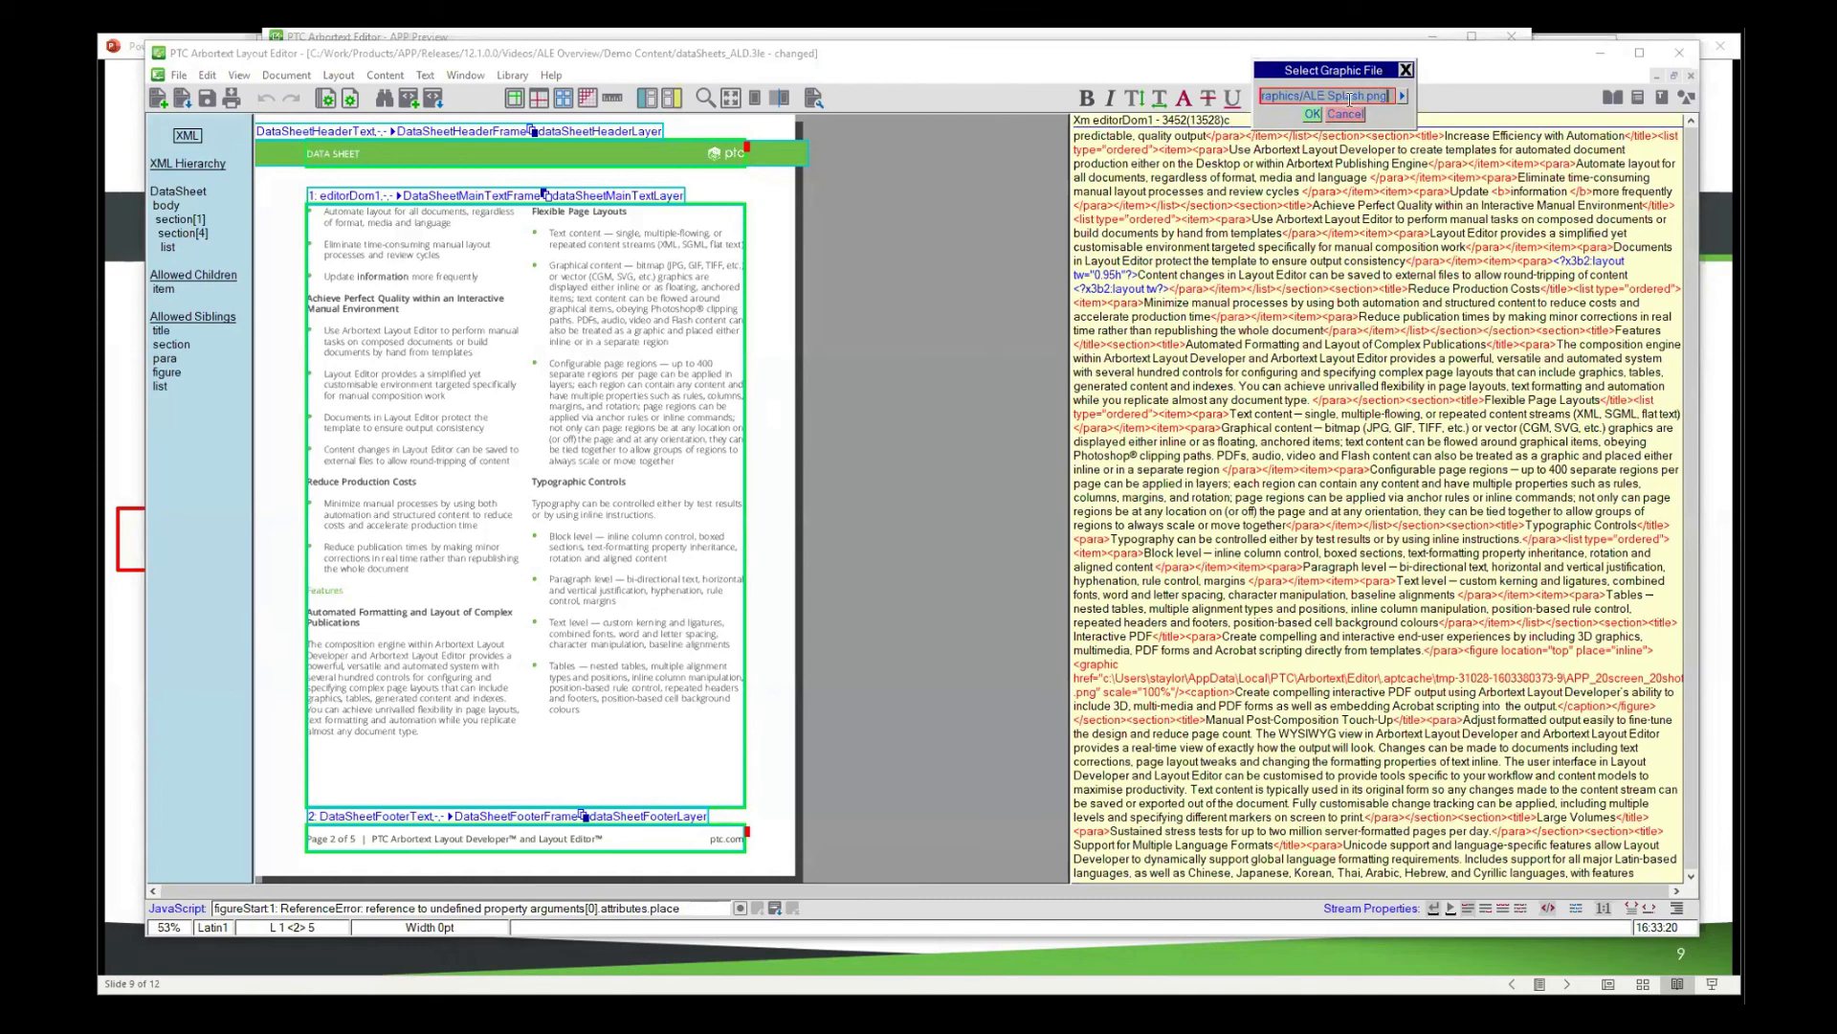
pyautogui.click(1313, 114)
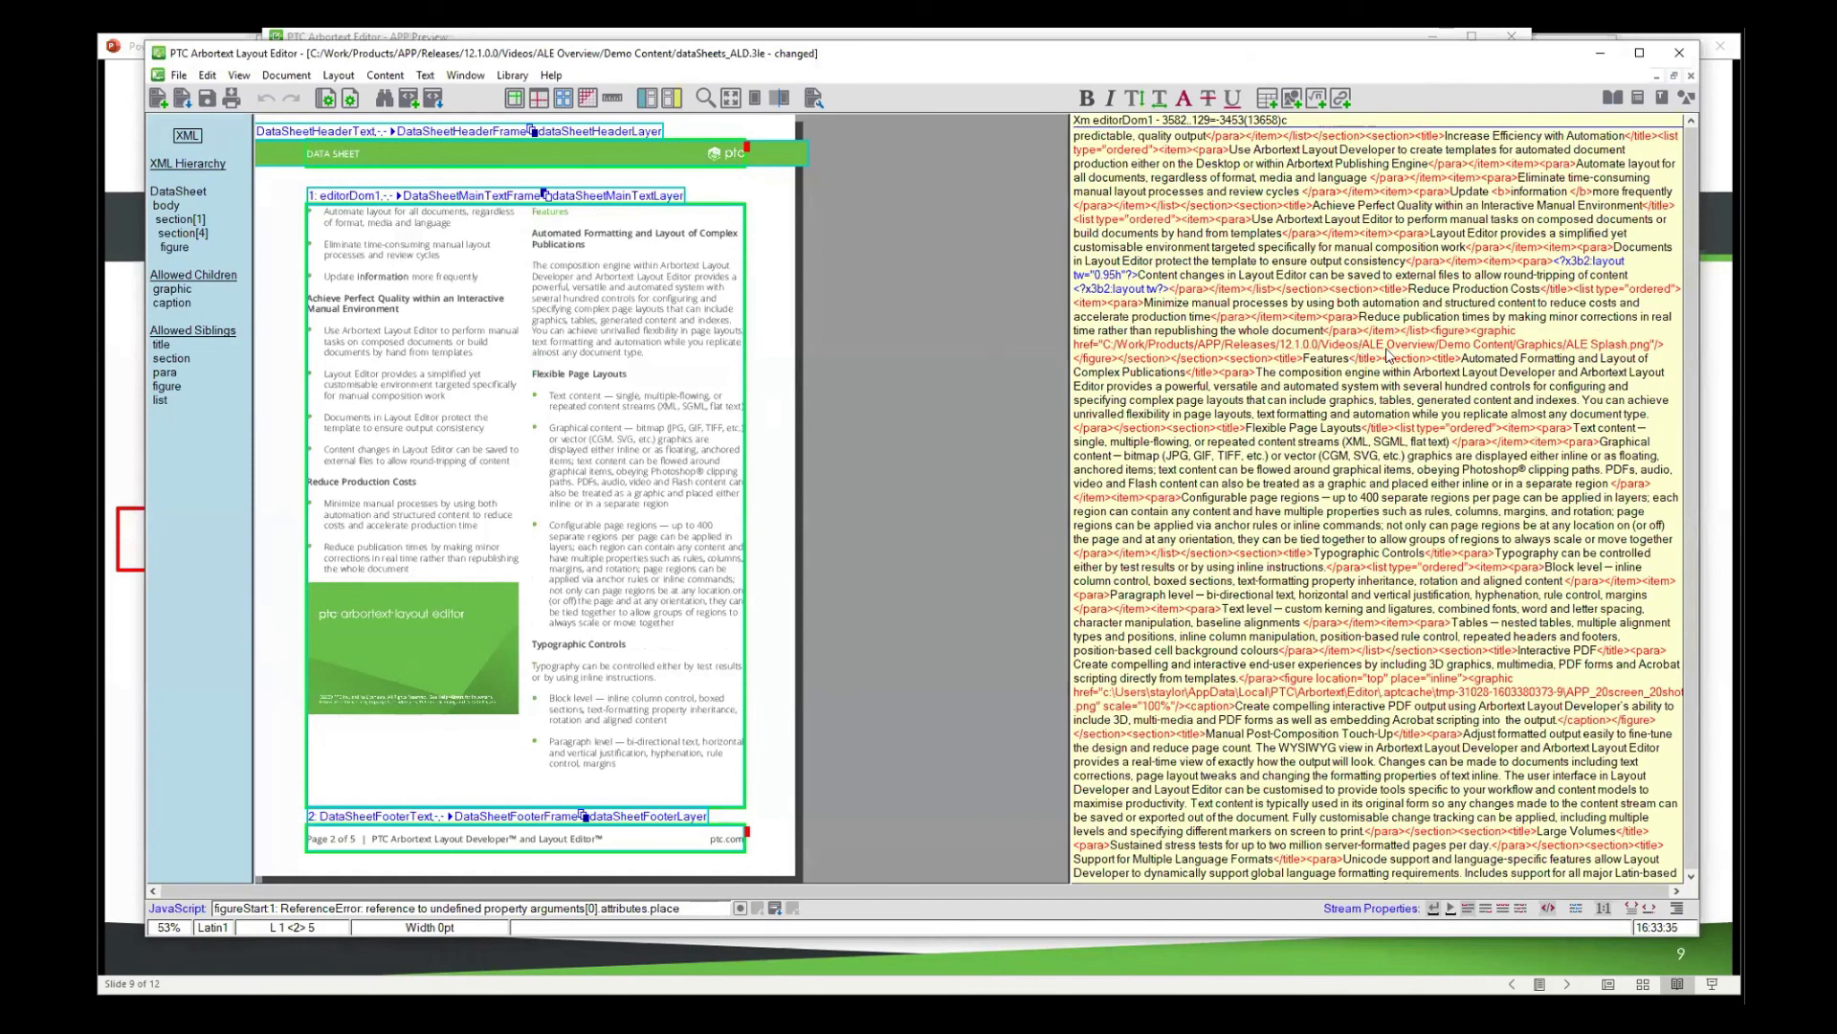
# - Select the inserted figure's markup in the XML source, and examine the hierarchy at its graphic tag and in the "Flexible Page Layouts" list
pyautogui.moveTo(1429, 335); pyautogui.dragTo(1117, 362)
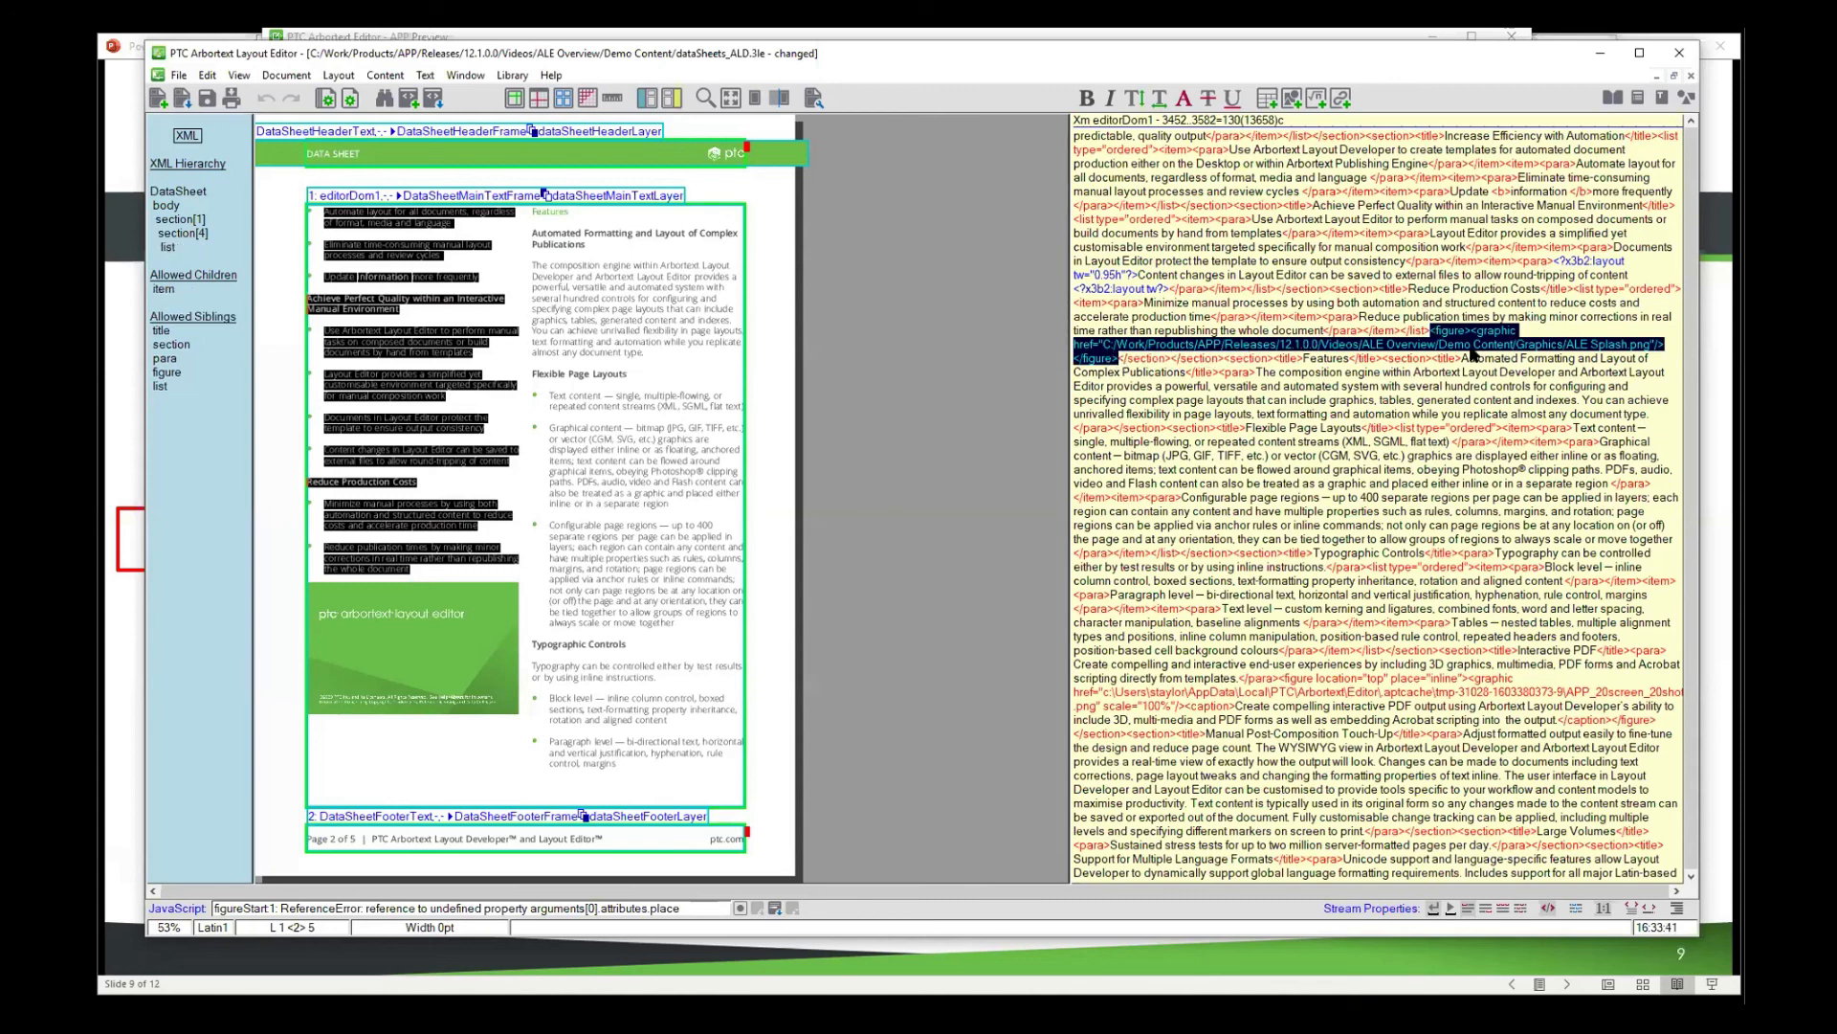
pyautogui.click(1531, 335)
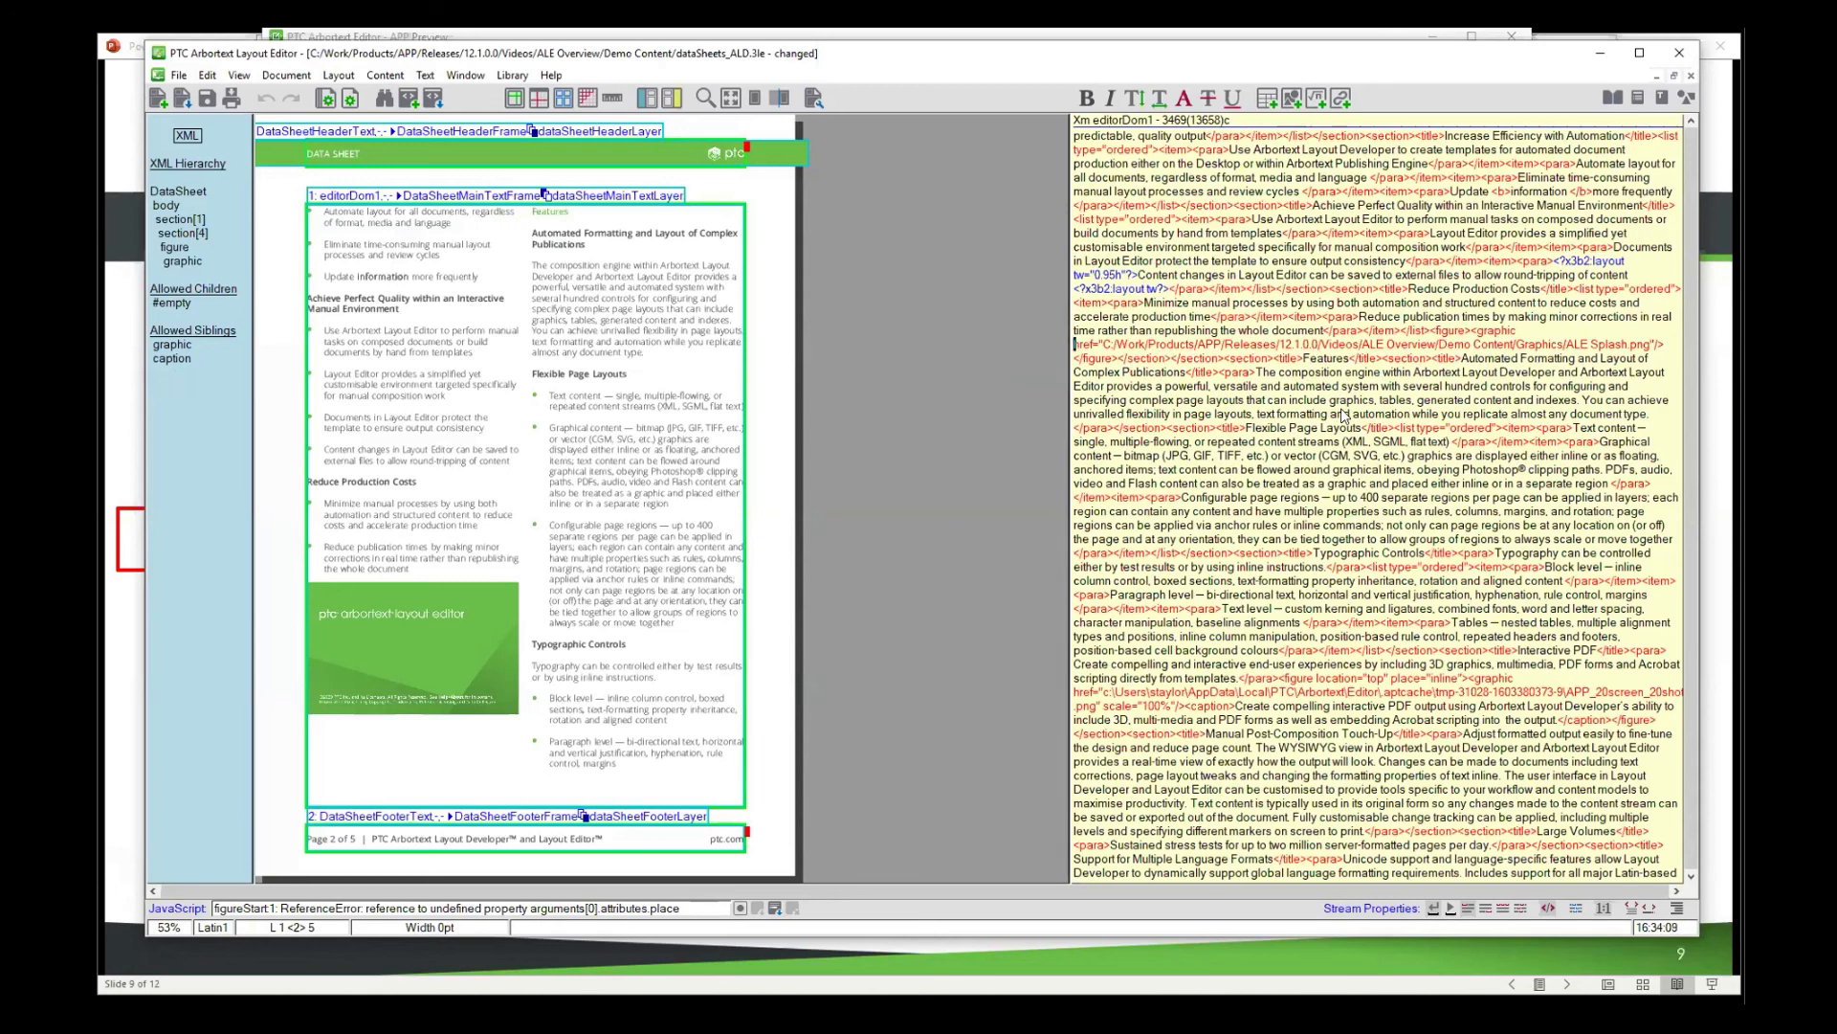
pyautogui.click(1412, 489)
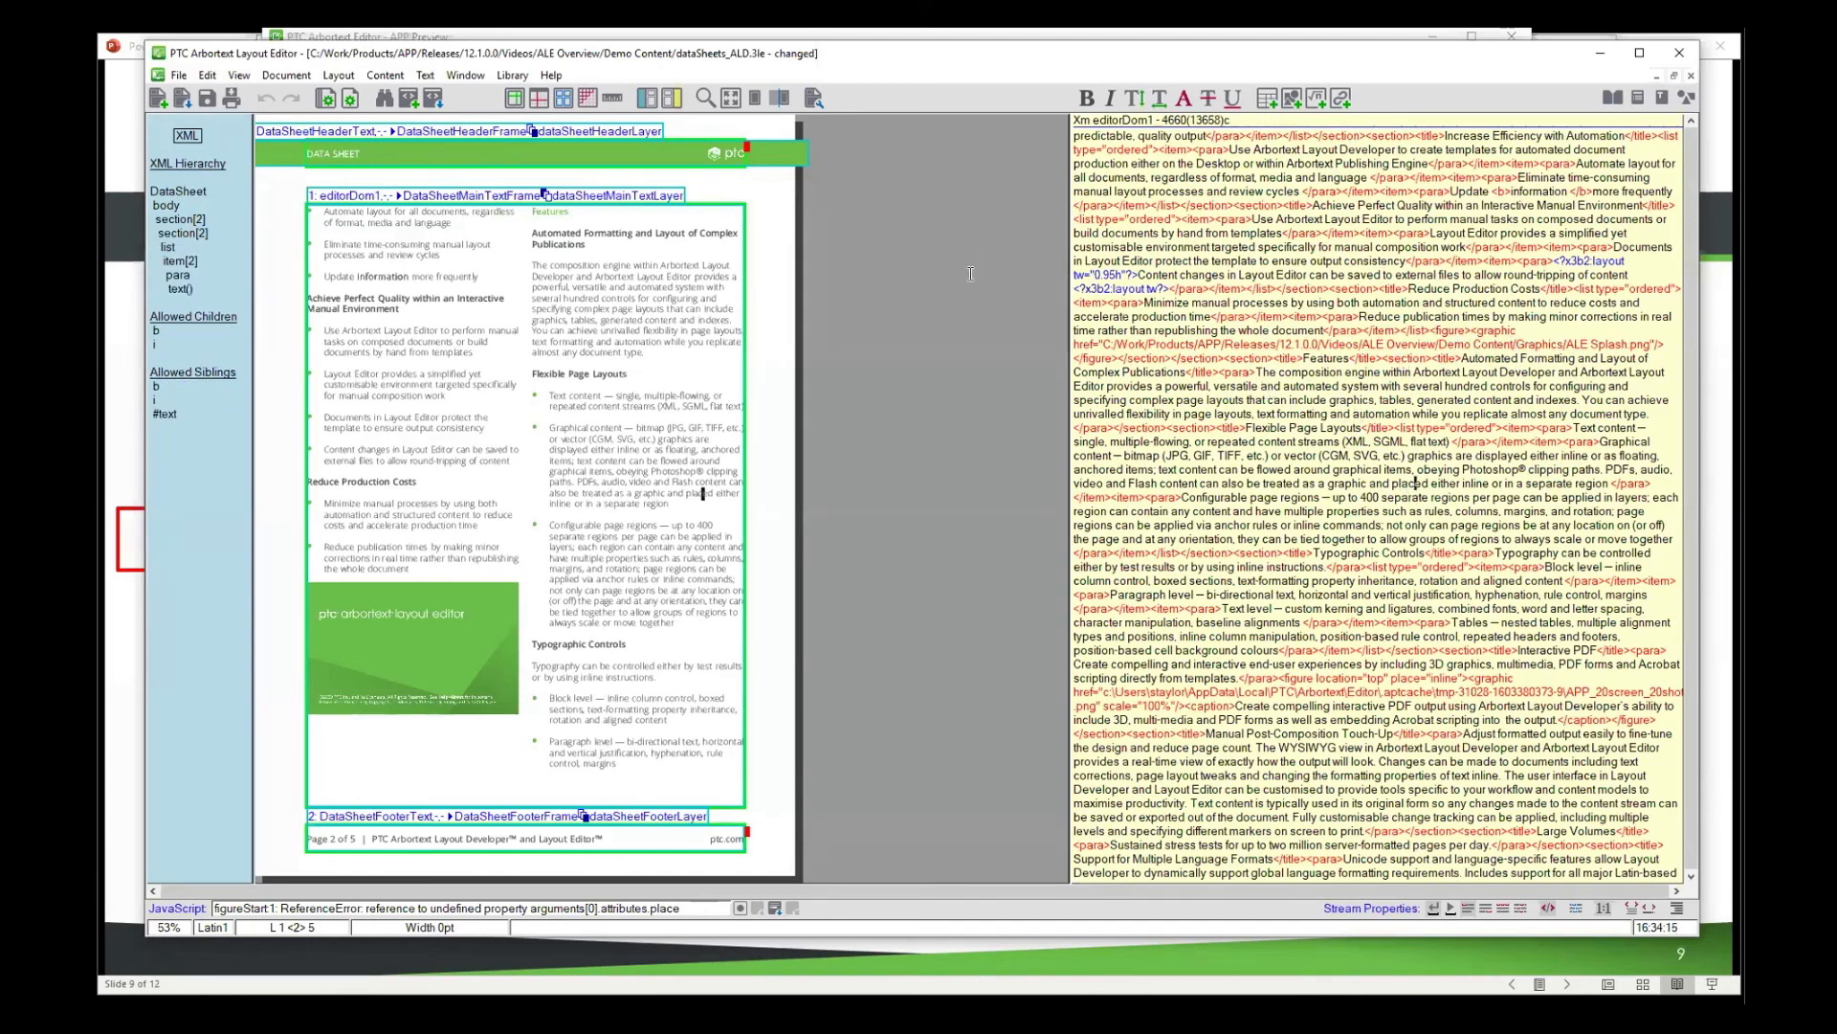
pyautogui.click(1325, 471)
# - Switch to the PowerPoint slide show and advance the presentation
pyautogui.hotkey('alt', 'Tab')
pyautogui.click(764, 500)
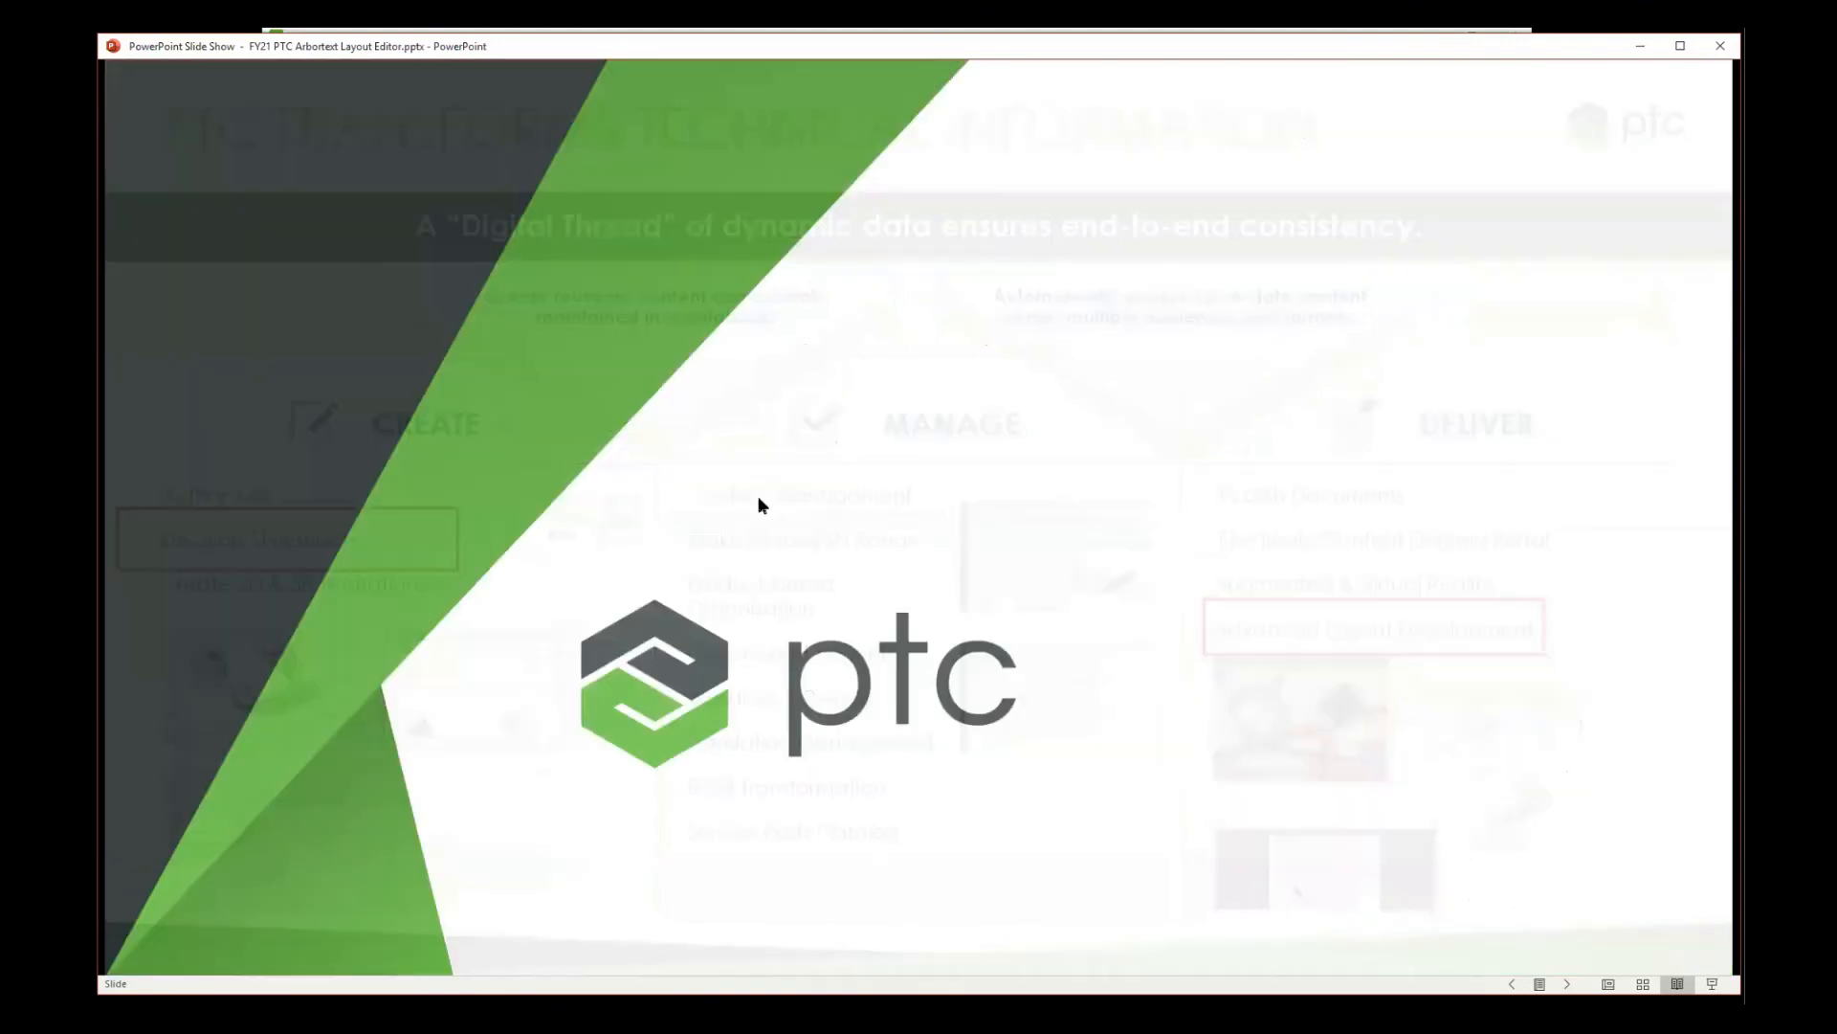